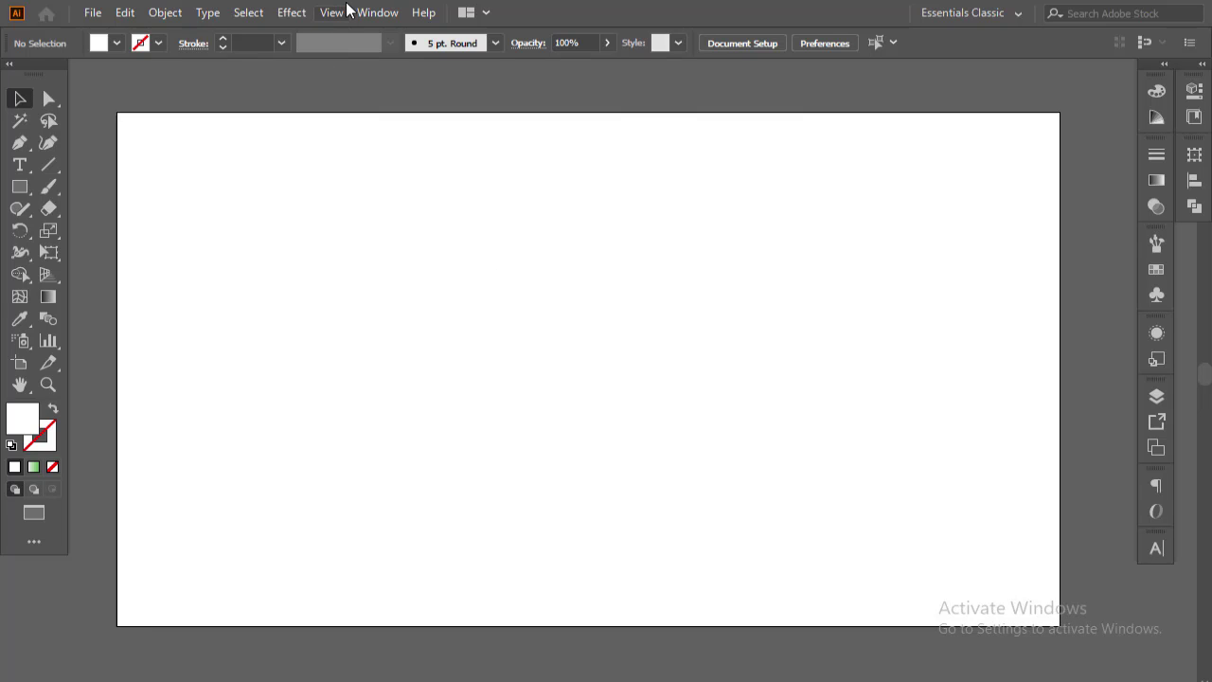
Show the document grid and enable snapping to the grid
click(346, 12)
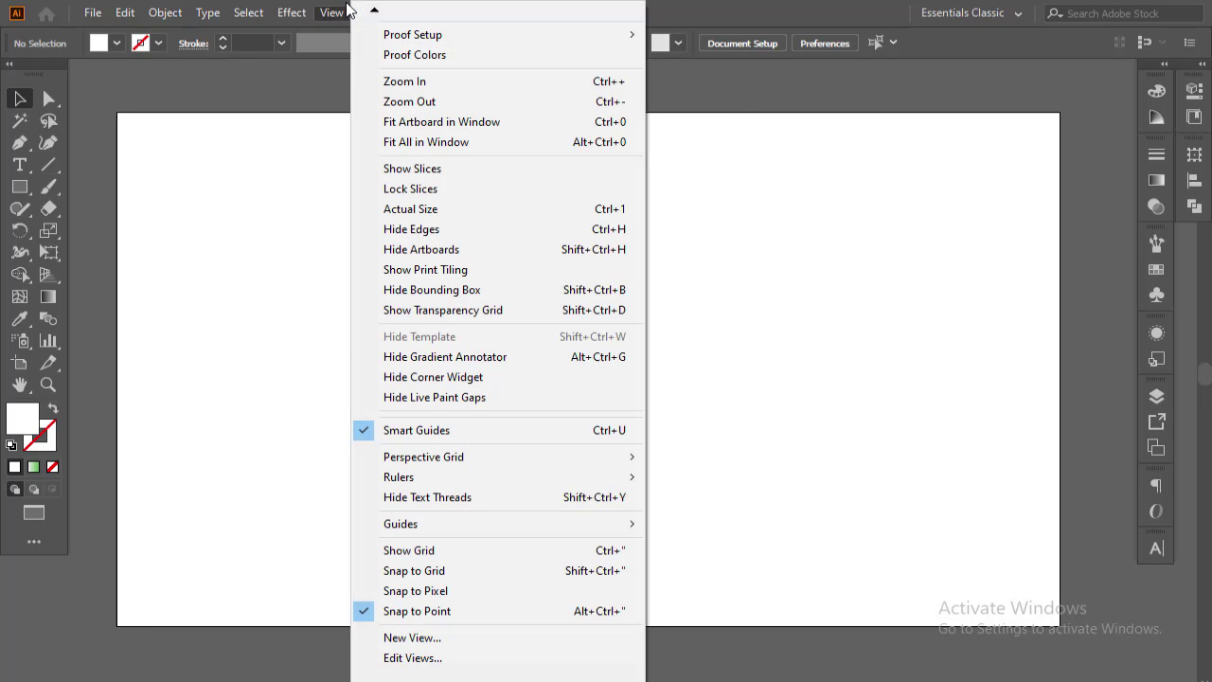
click(436, 551)
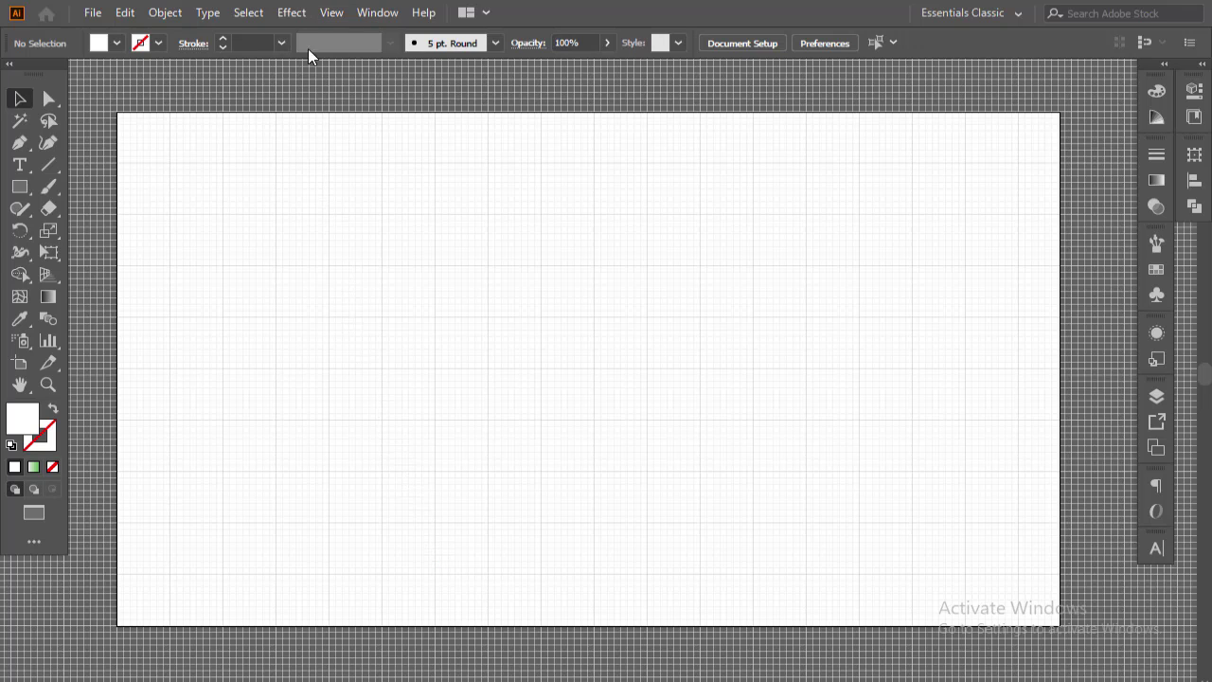
click(329, 15)
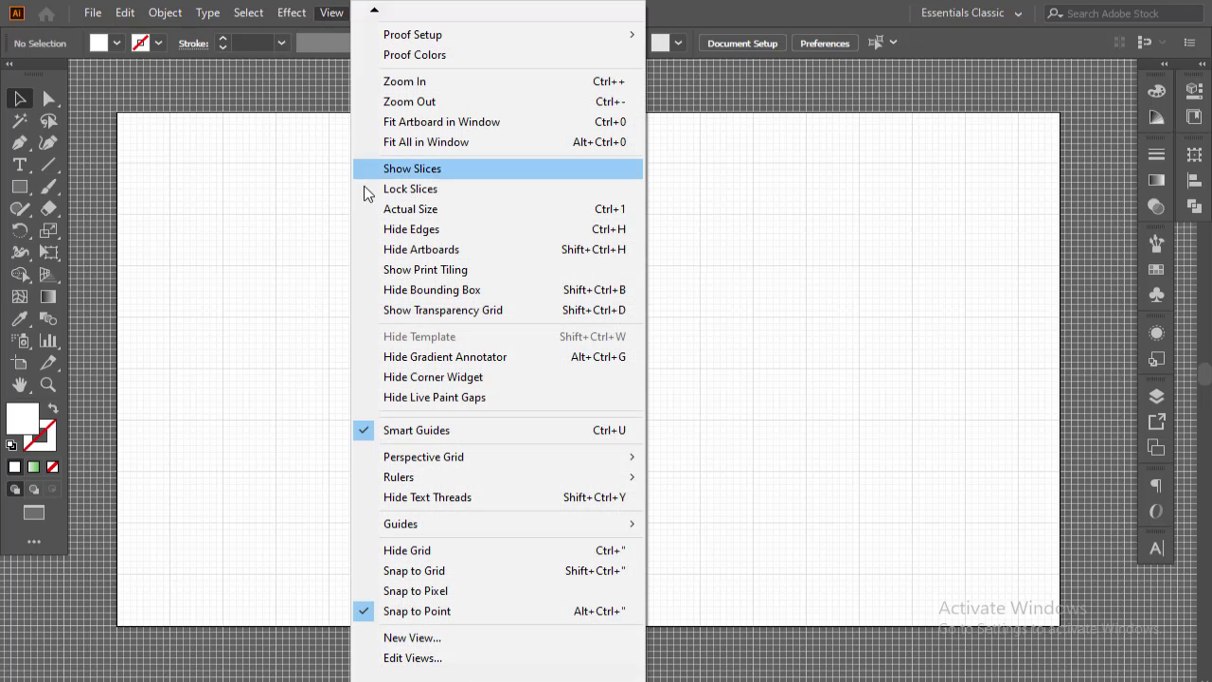
click(433, 572)
drag(367, 303, 461, 471)
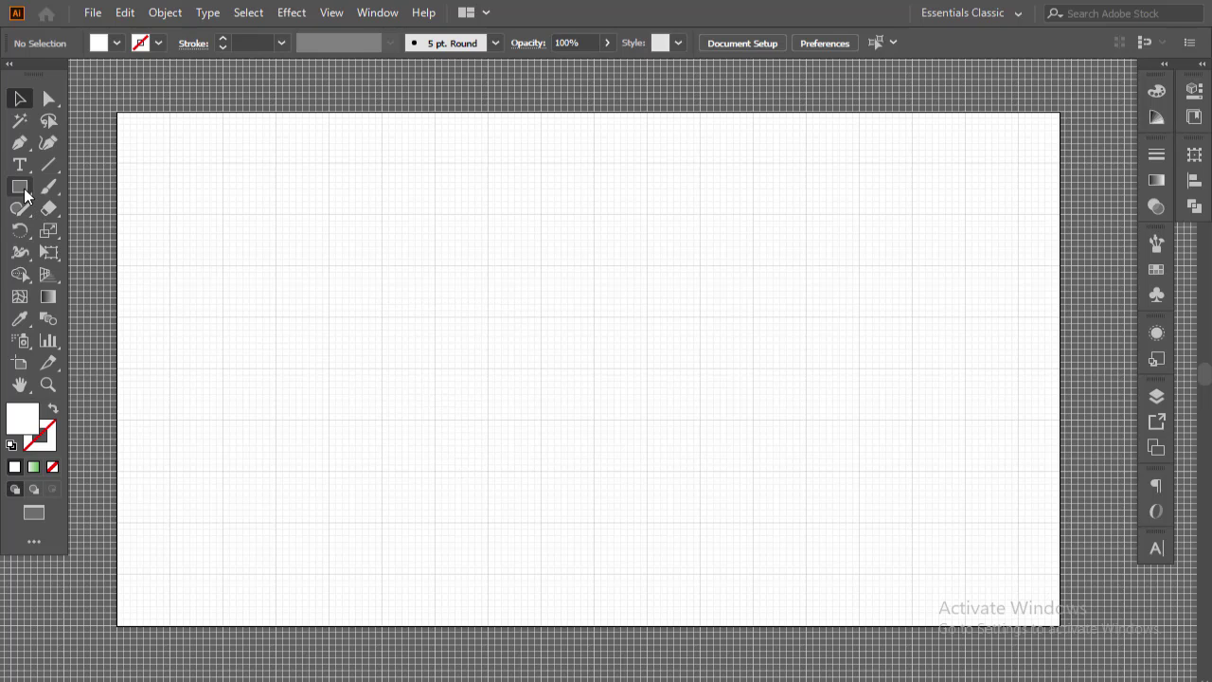
Draw a circle two major grid squares across with the Ellipse tool, centred on a grid intersection
drag(24, 194, 110, 233)
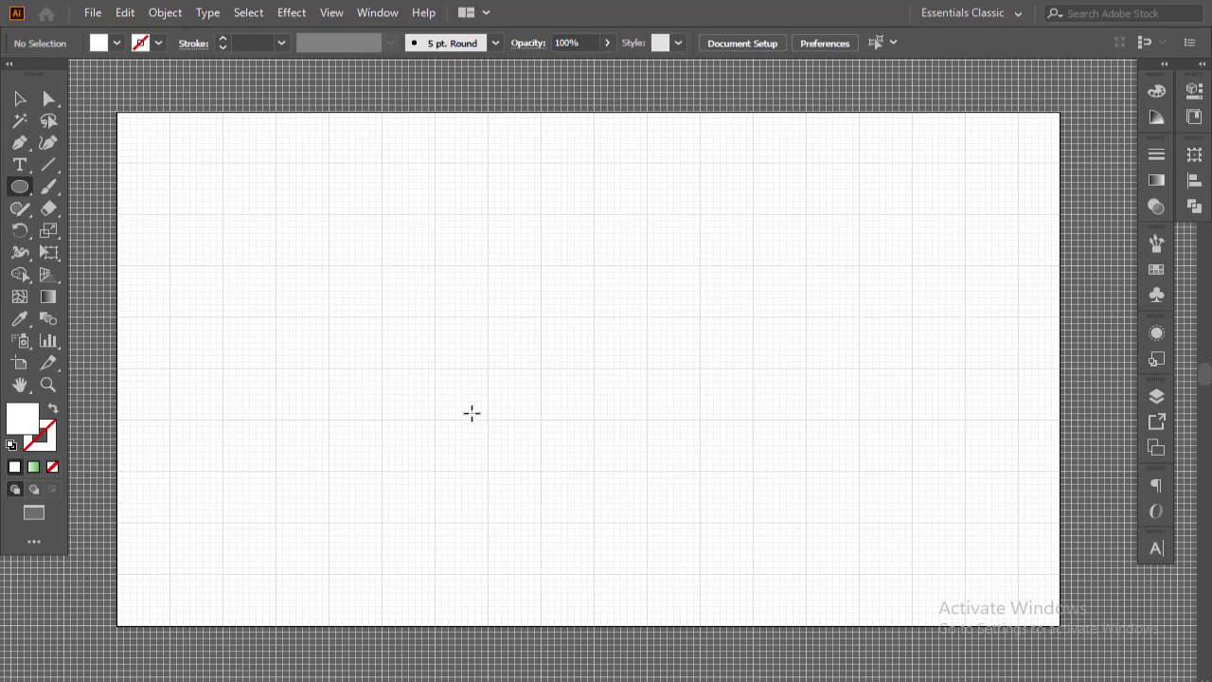
ctrl+click(458, 360)
ctrl+click(458, 360)
drag(432, 344, 477, 388)
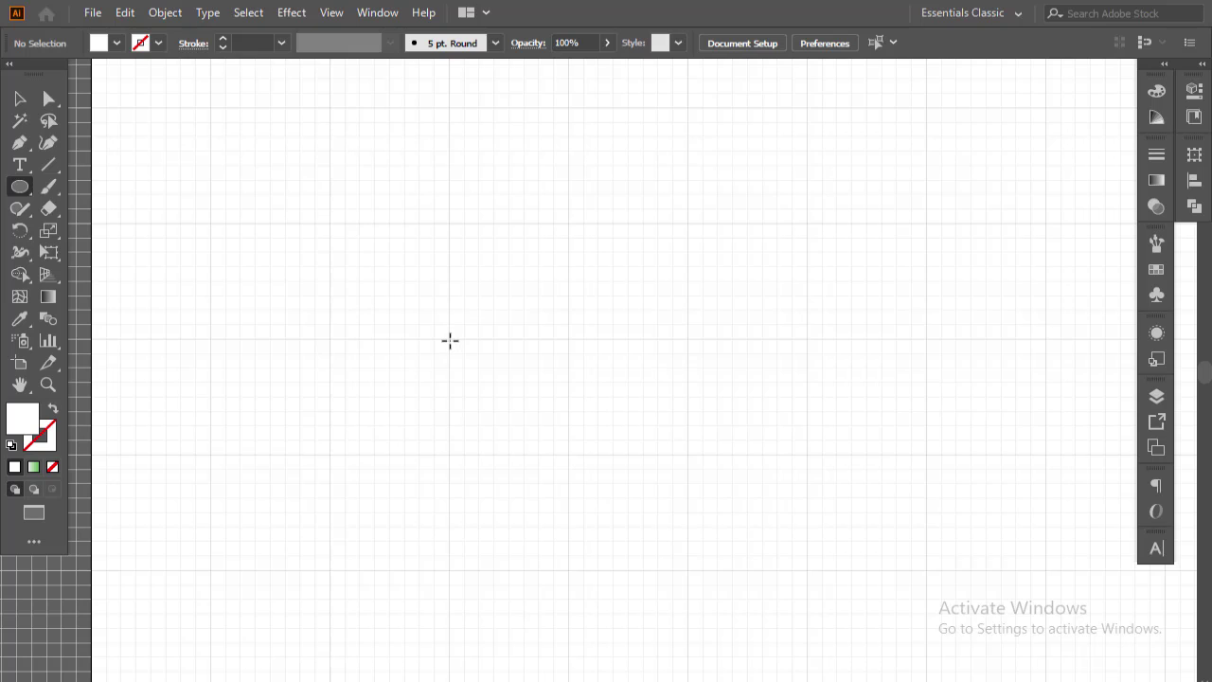
drag(463, 368, 543, 449)
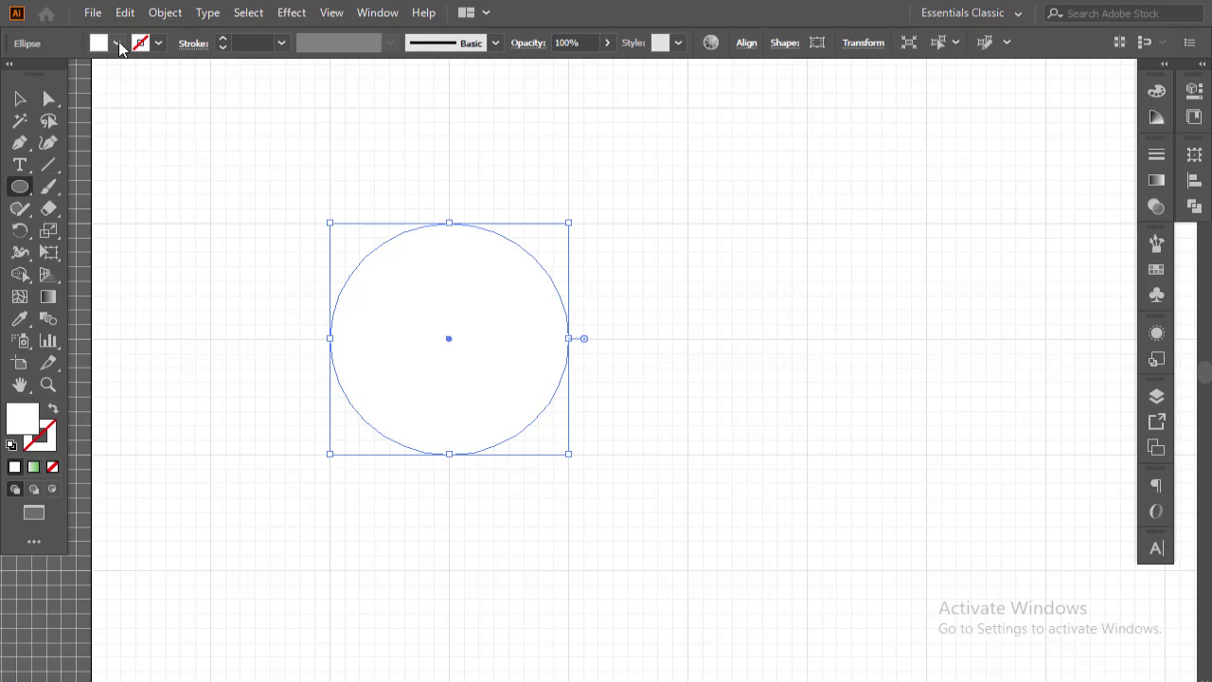
Remove the circle's fill and give it a black 0.25 pt stroke
click(117, 44)
click(12, 73)
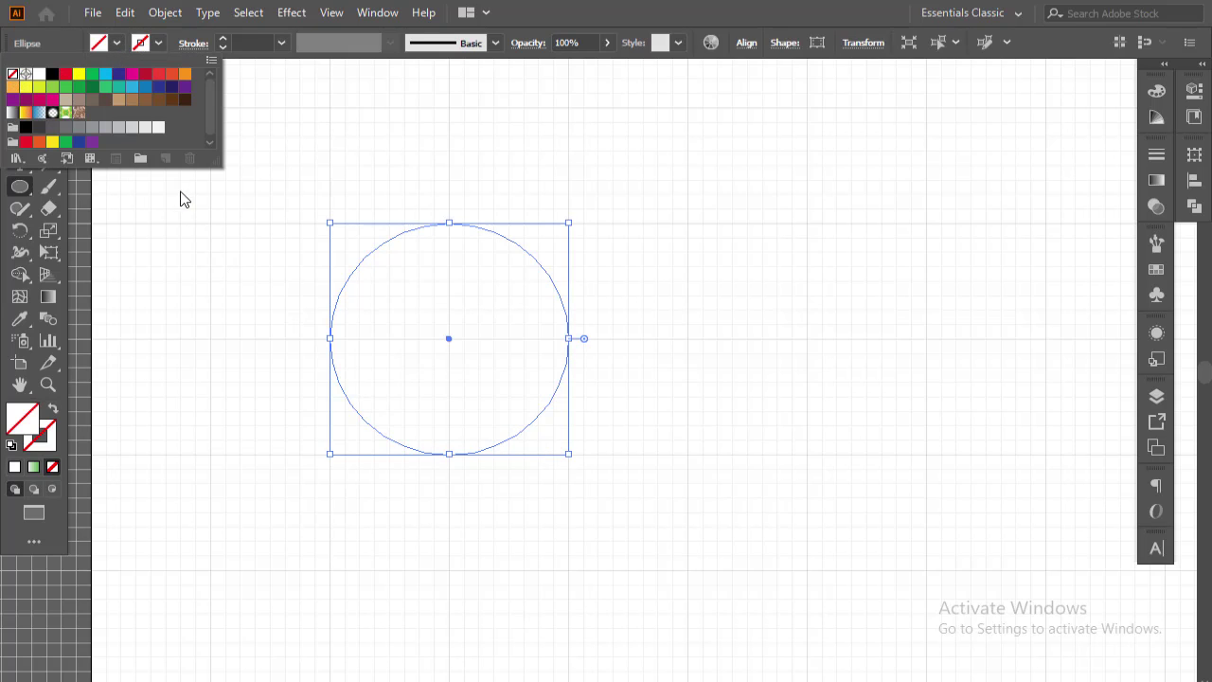
click(223, 39)
click(223, 39)
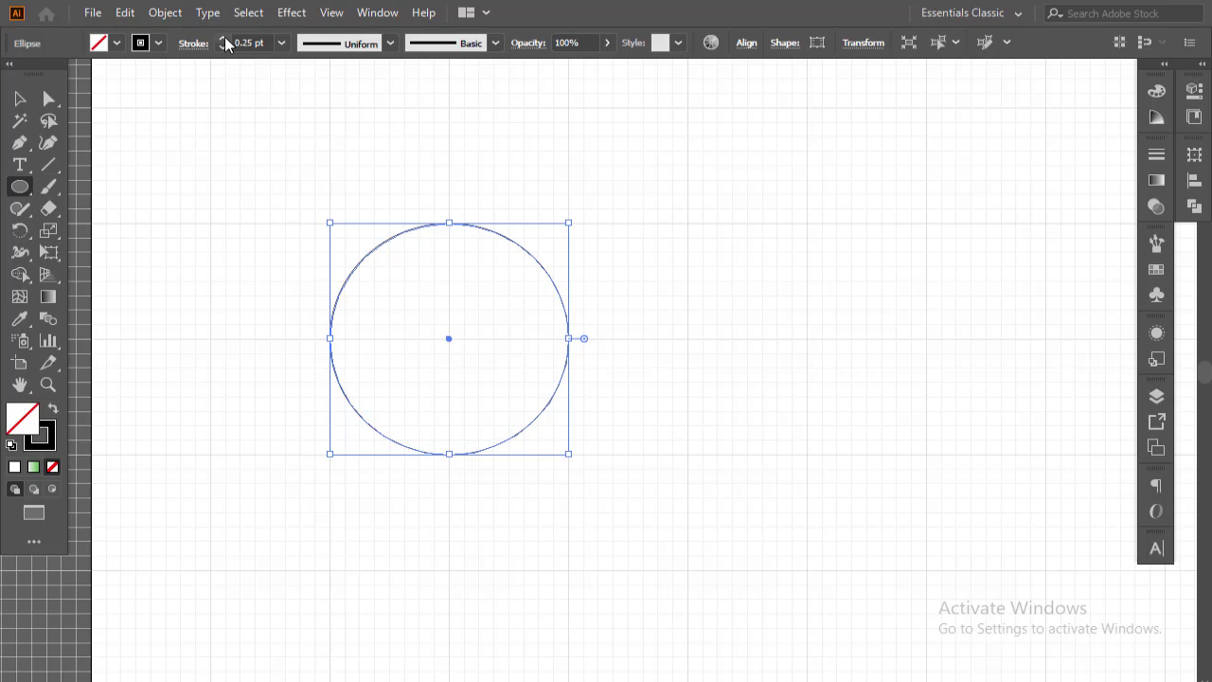
click(20, 99)
click(264, 196)
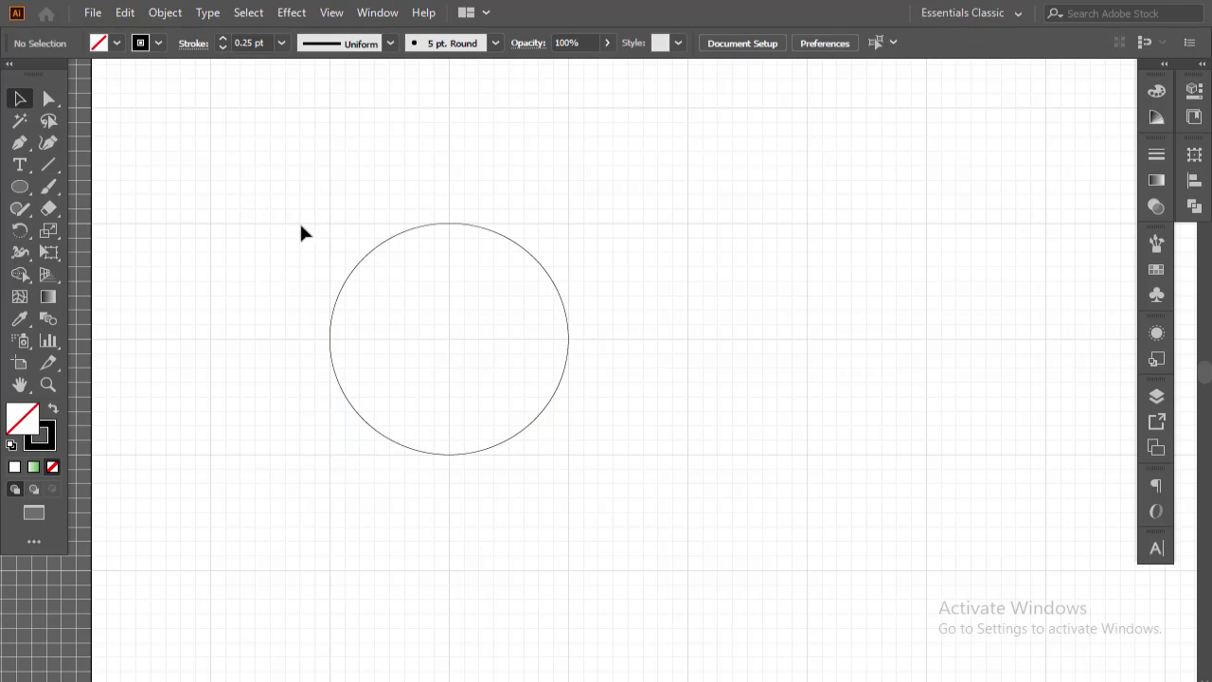
Copy the circle and paste the duplicate in front, exactly over the original
drag(297, 222, 383, 323)
click(165, 12)
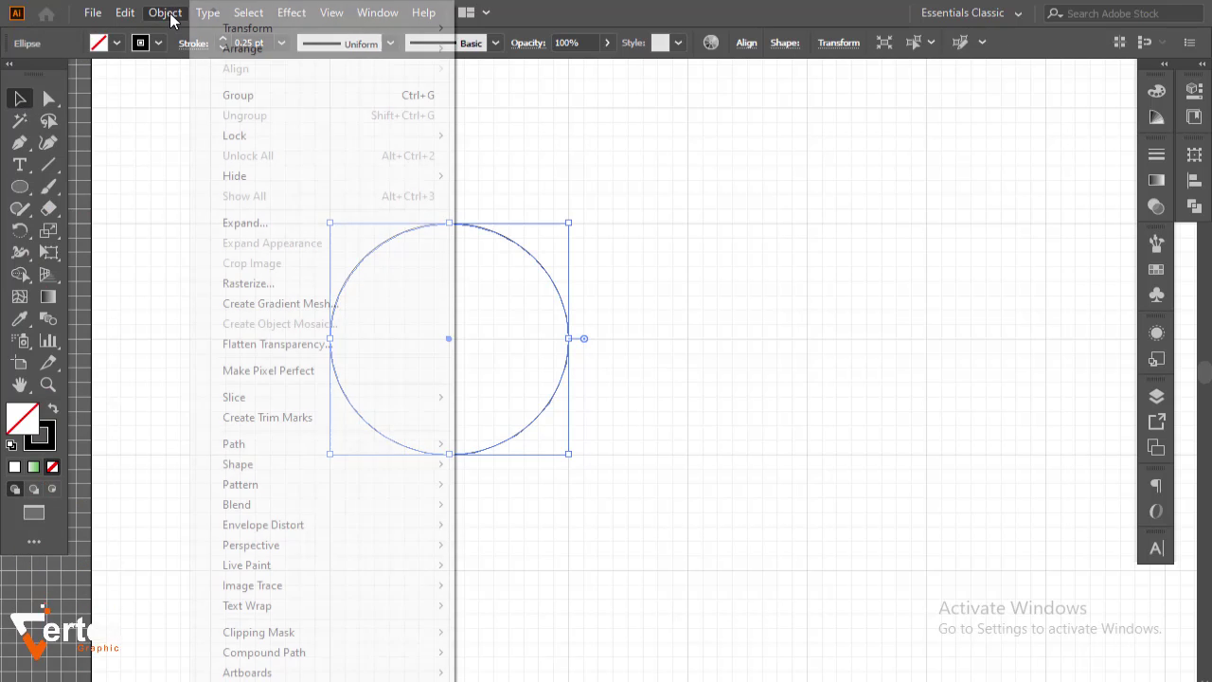
mouse_move(127, 14)
click(154, 97)
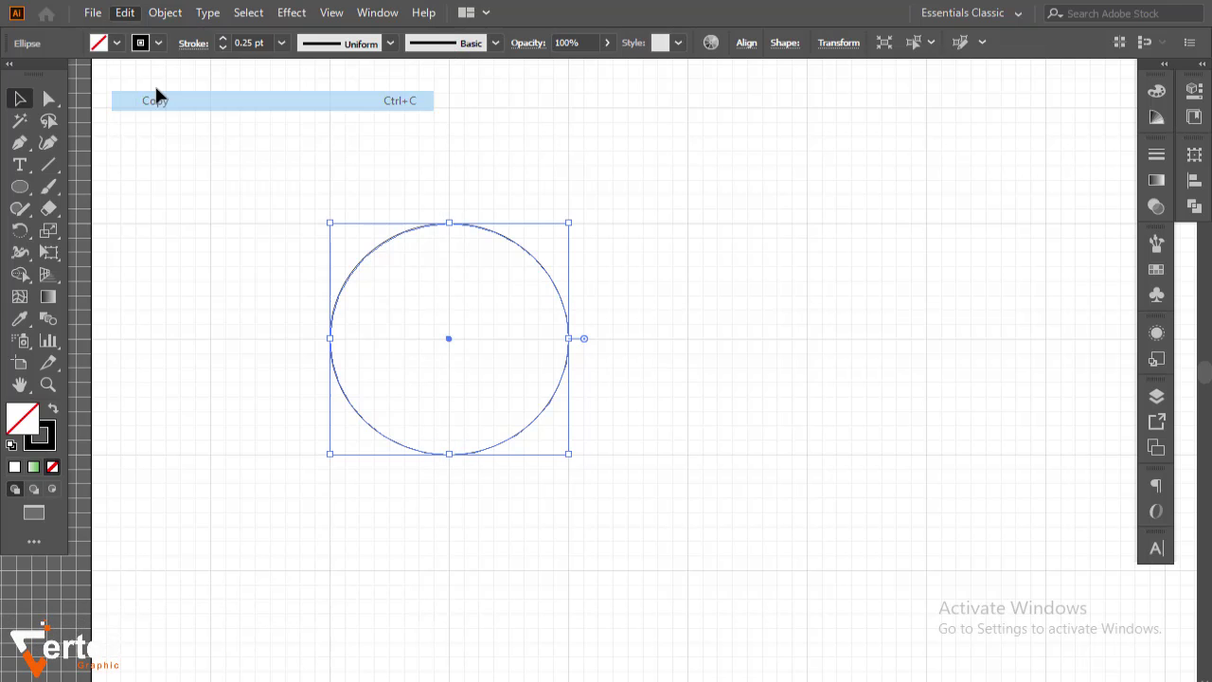
click(126, 13)
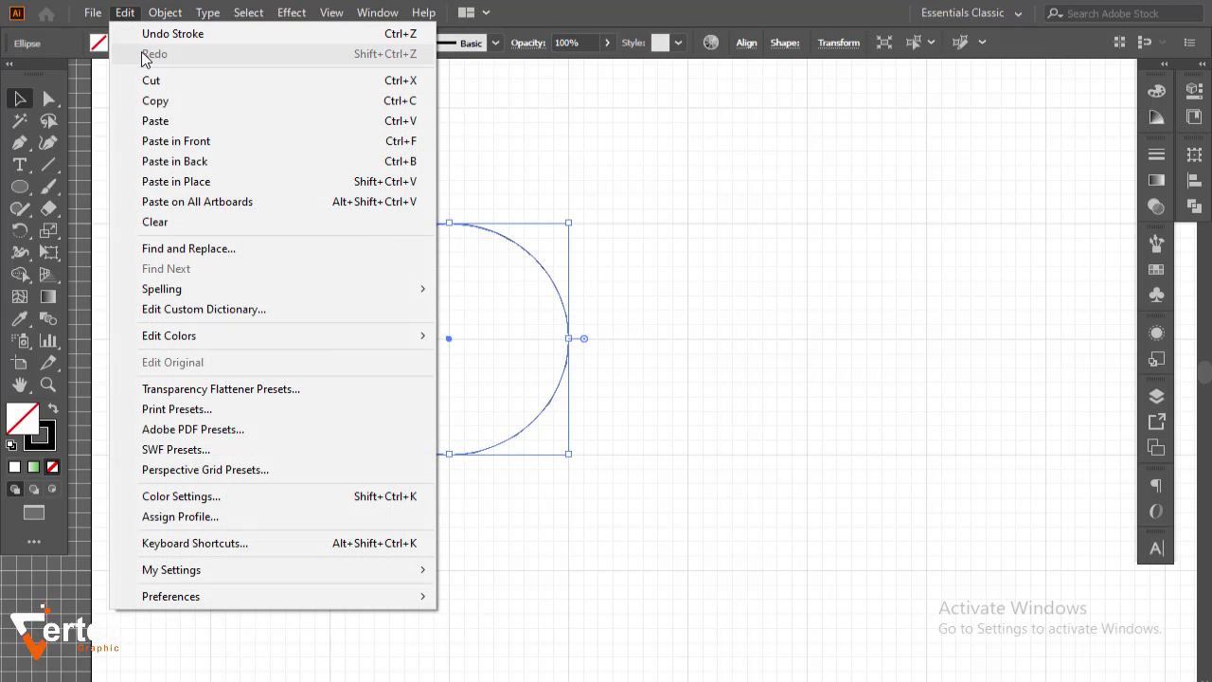
click(175, 141)
Scale the duplicate circle from its centre to 162 px and move it down until its top meets the original's top
drag(569, 225, 581, 213)
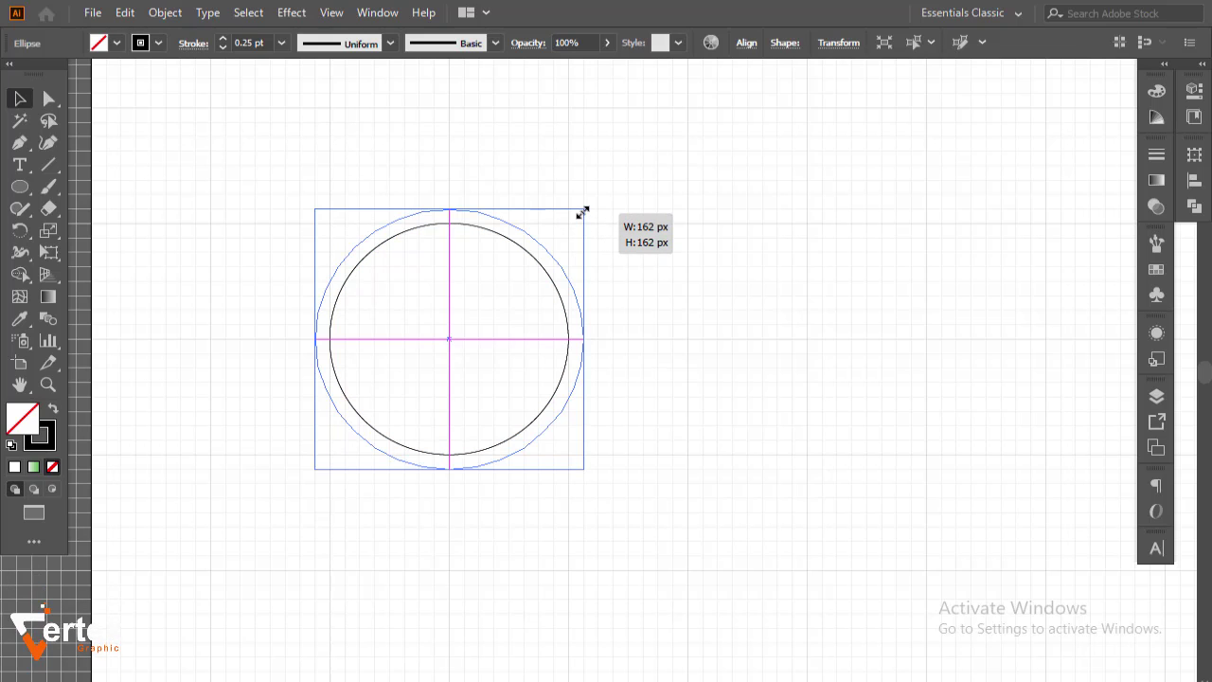
drag(581, 213, 581, 213)
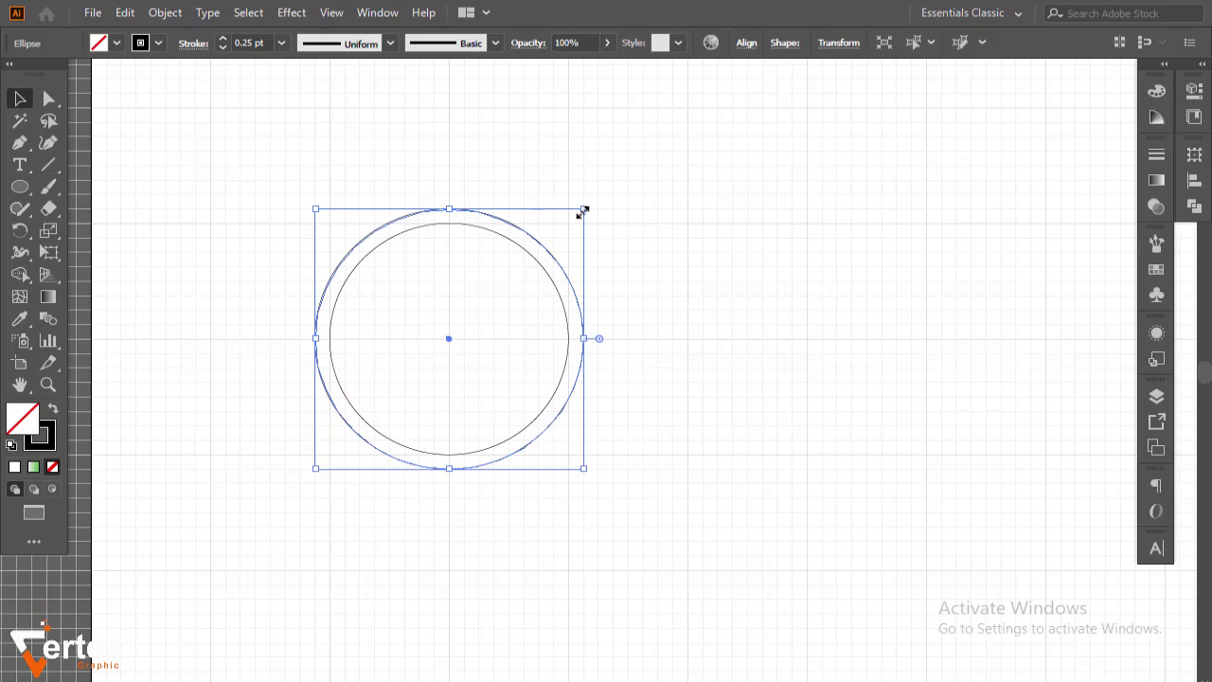
key(shift+Down)
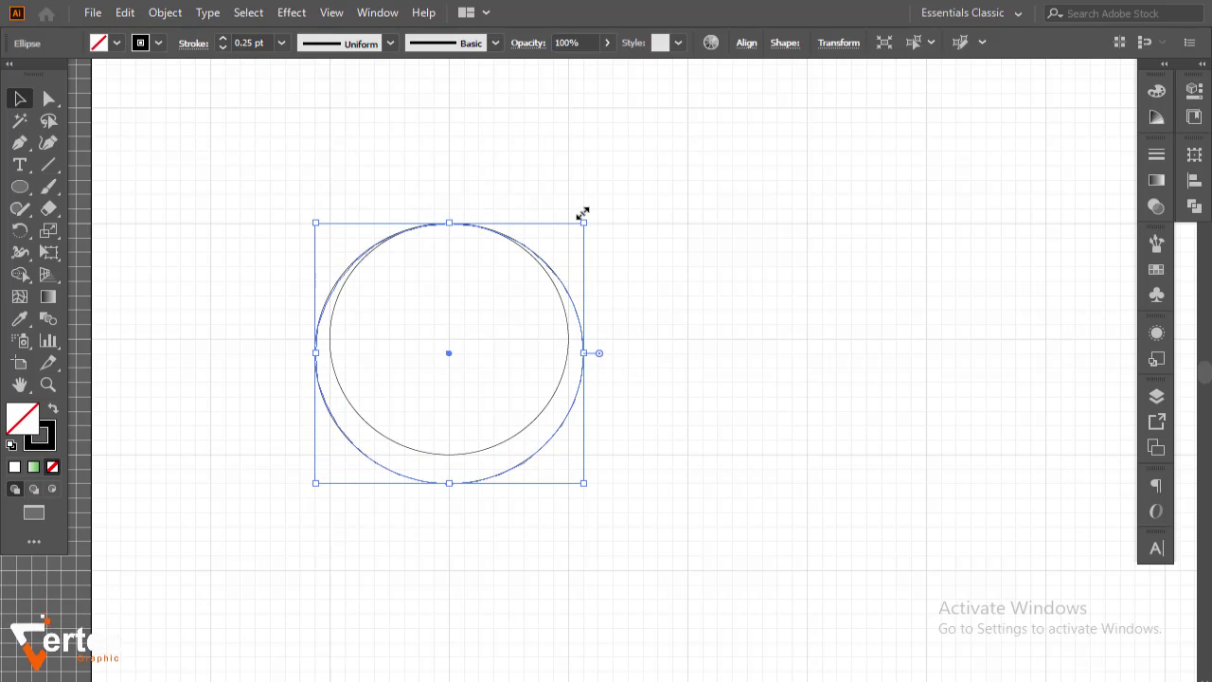
click(588, 512)
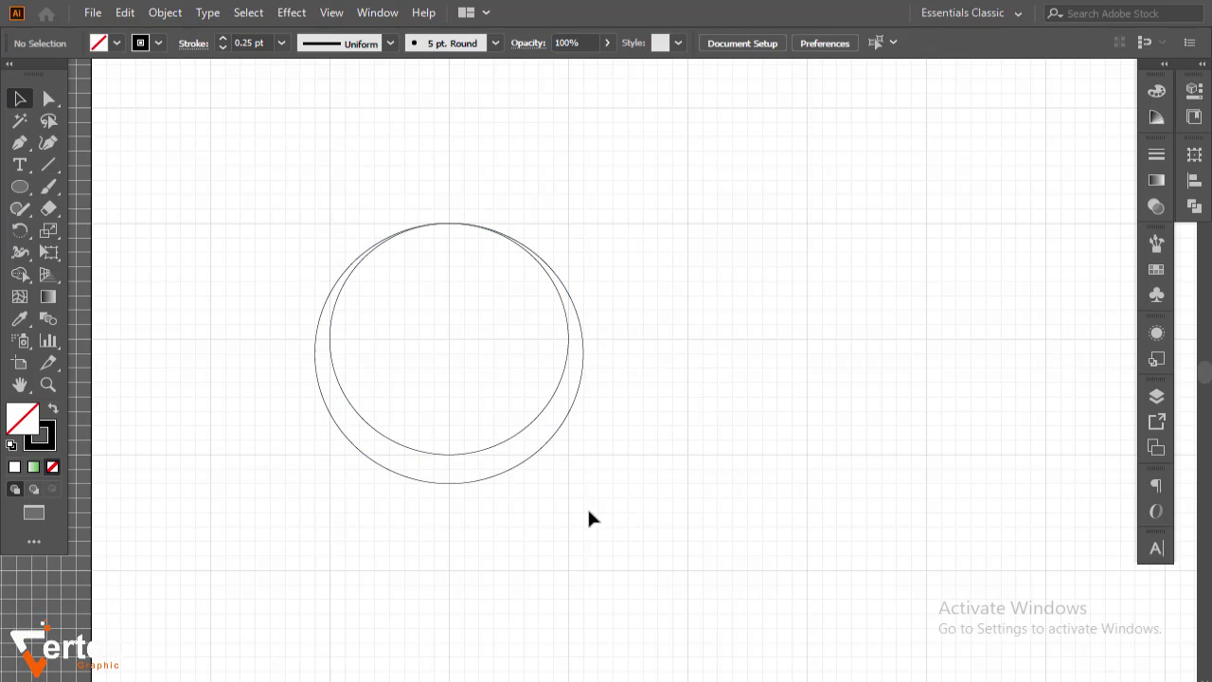
Fill the larger circle with a dark grey swatch
click(407, 470)
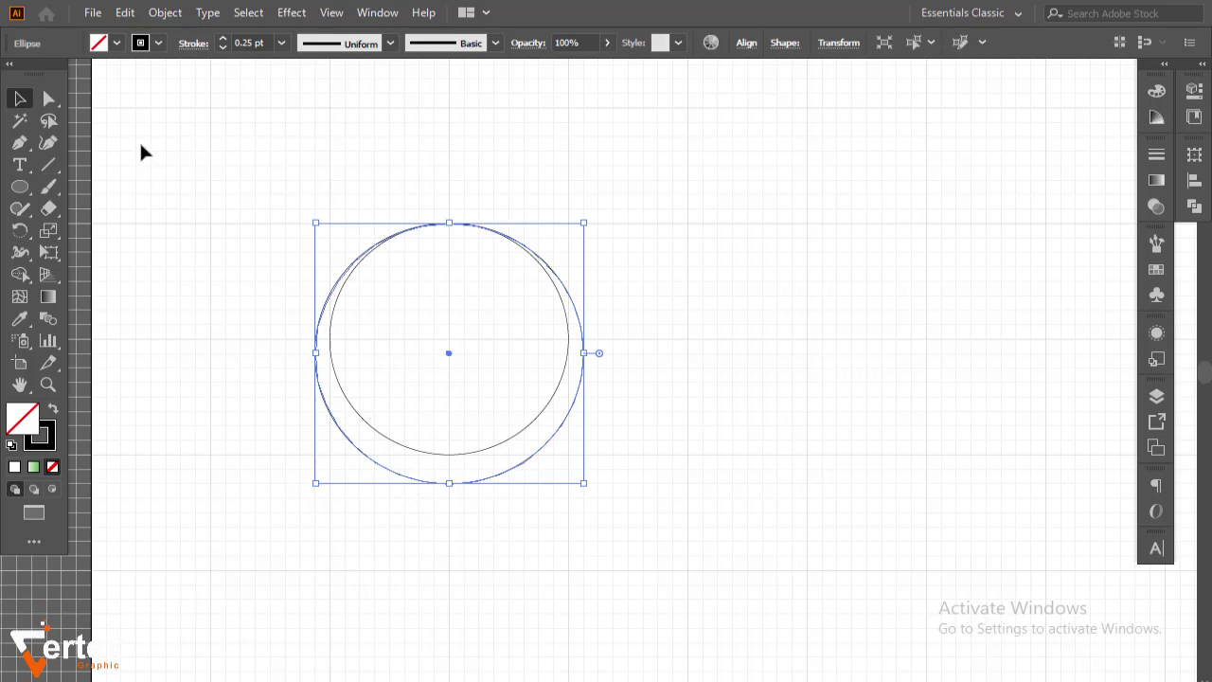
click(116, 45)
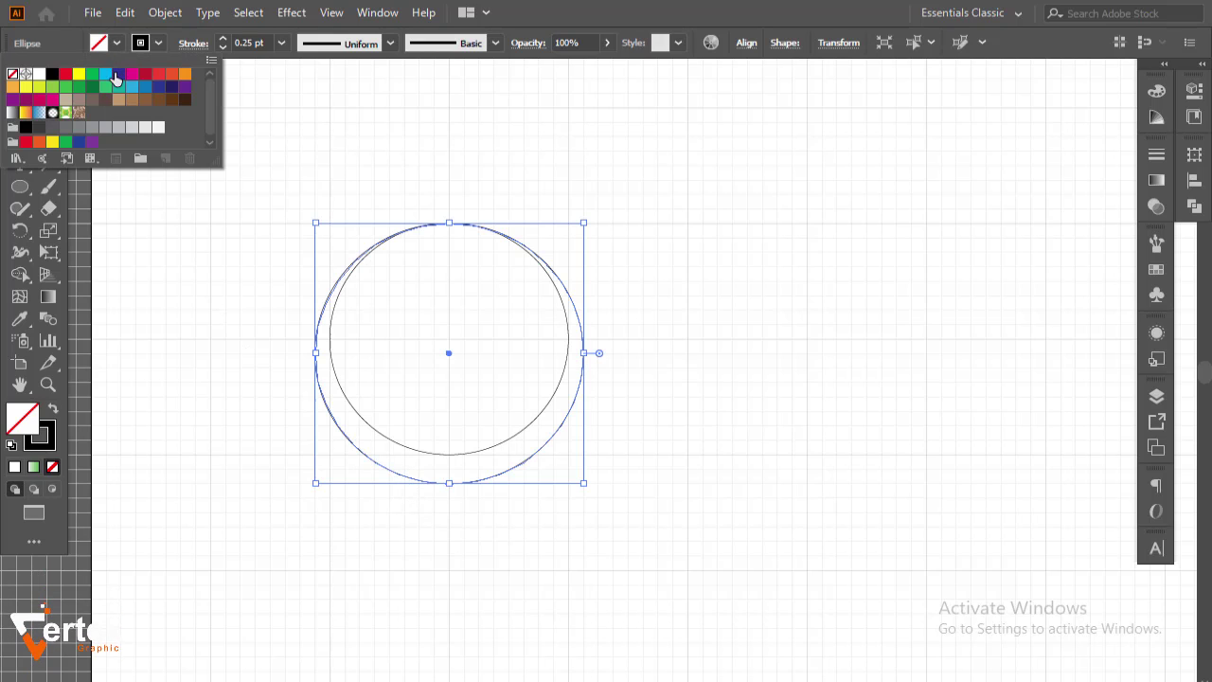
click(66, 131)
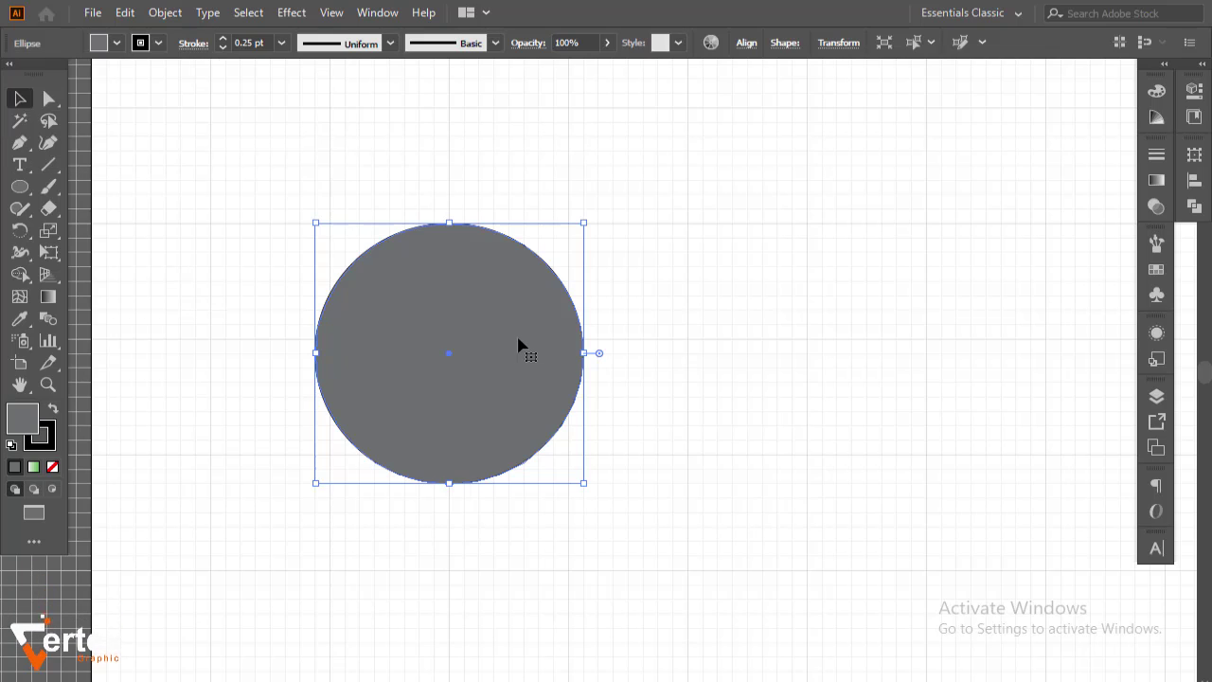
click(763, 284)
Draw a tall rectangle from the grey circle's vertical centre line outward, covering its entire right half
click(13, 192)
drag(13, 192, 123, 184)
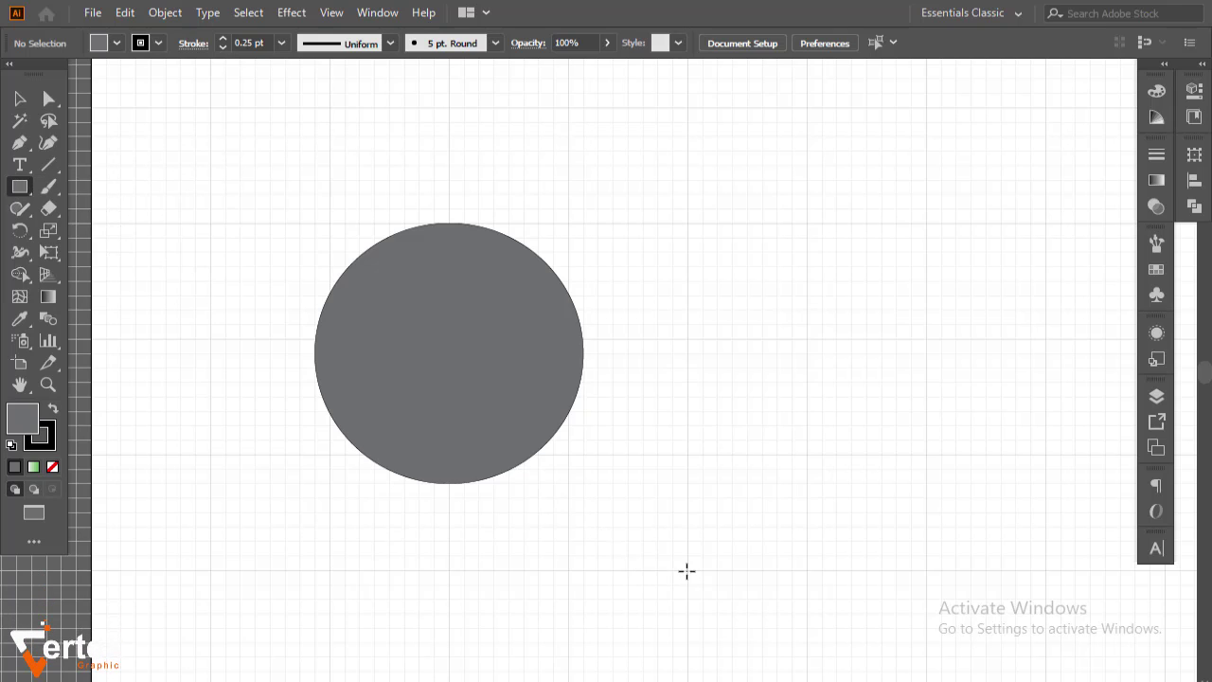
drag(688, 571, 452, 164)
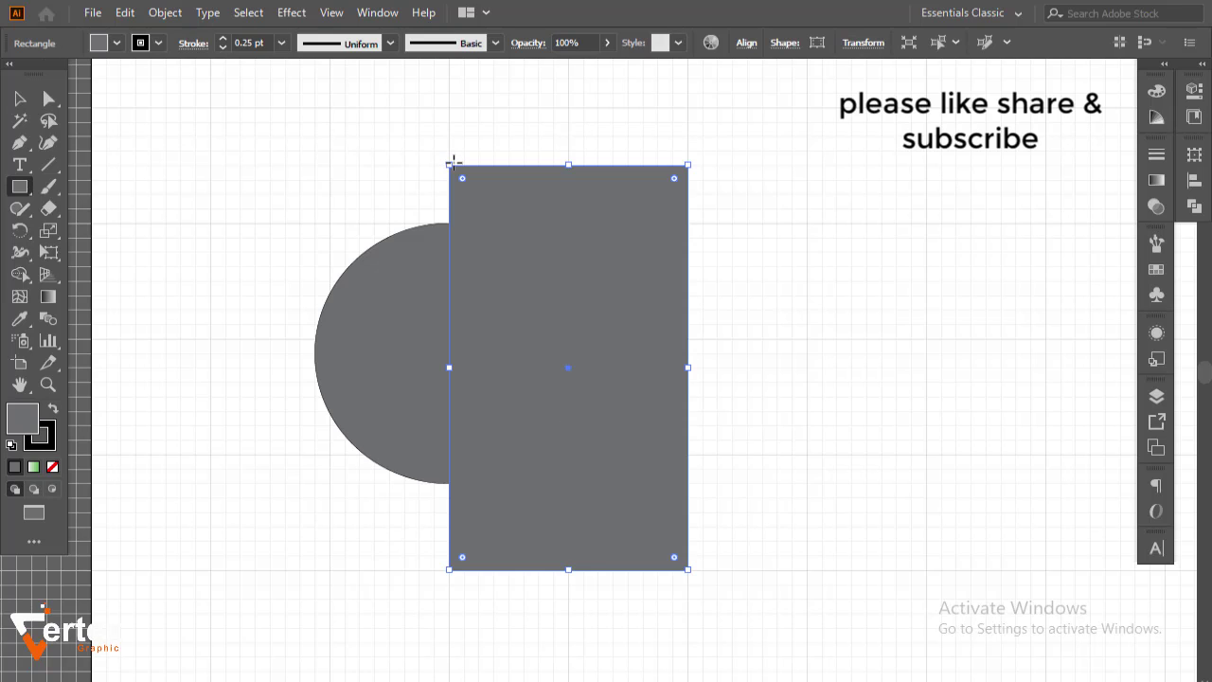
Subtract the rectangle from the grey circle with Minus Front to keep only its left half
click(14, 96)
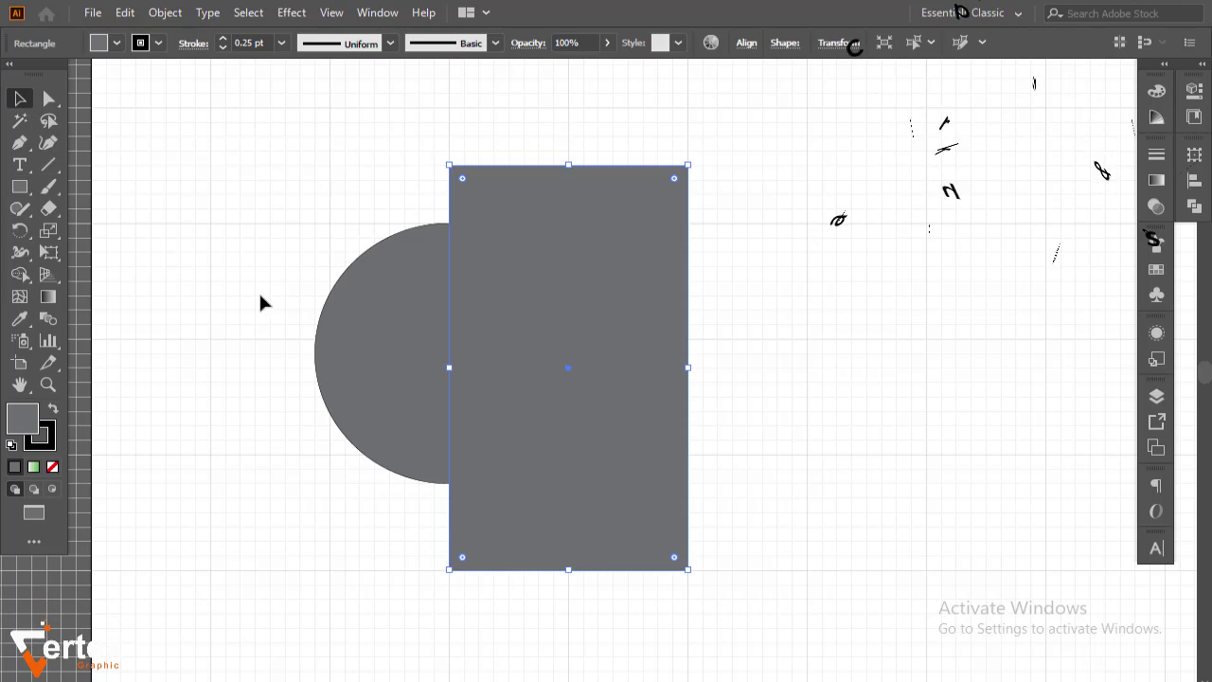
shift+click(387, 357)
click(1193, 205)
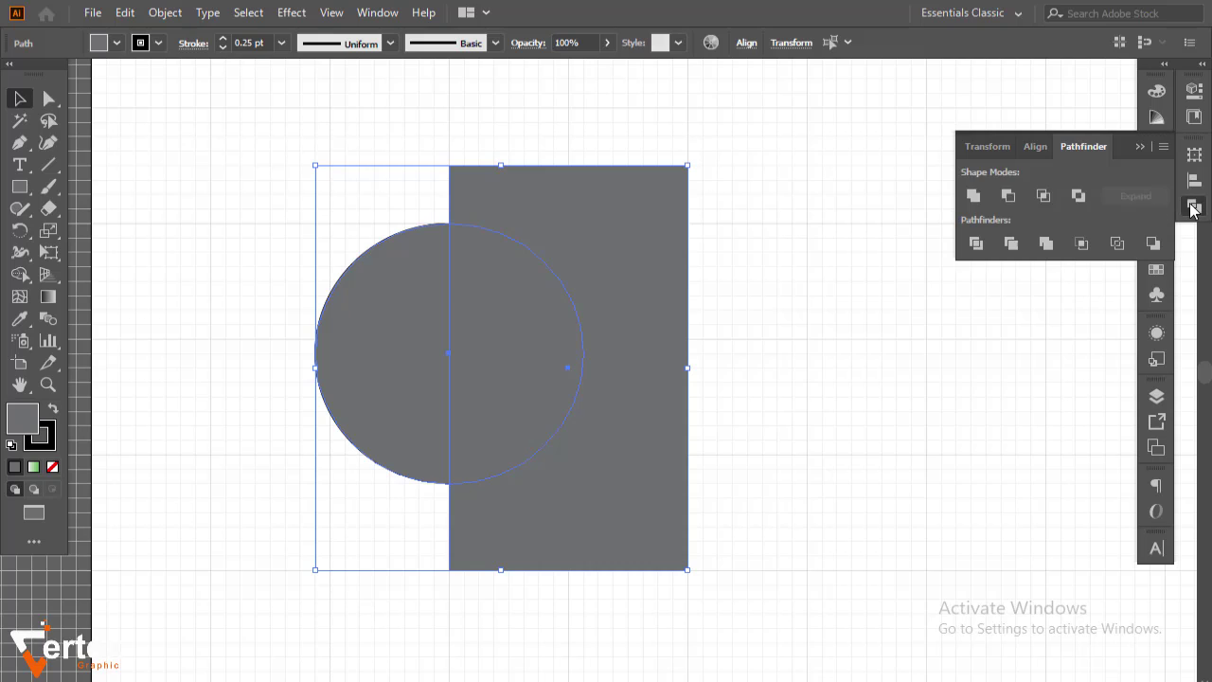
click(1009, 201)
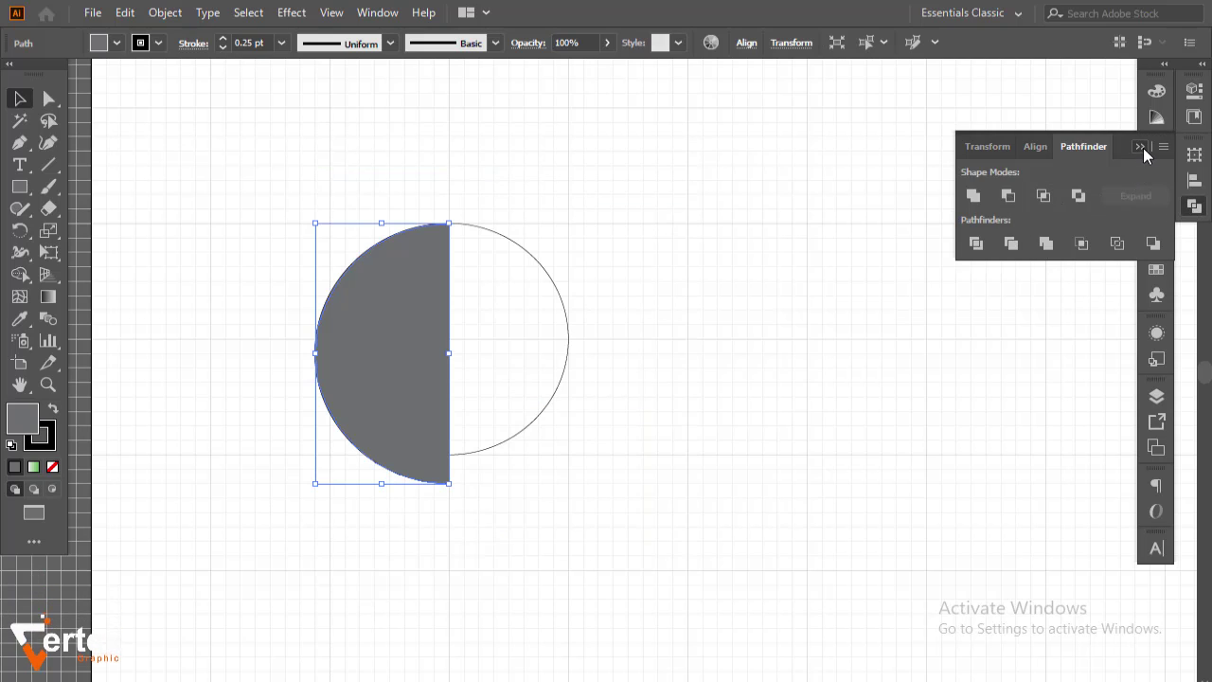
click(748, 281)
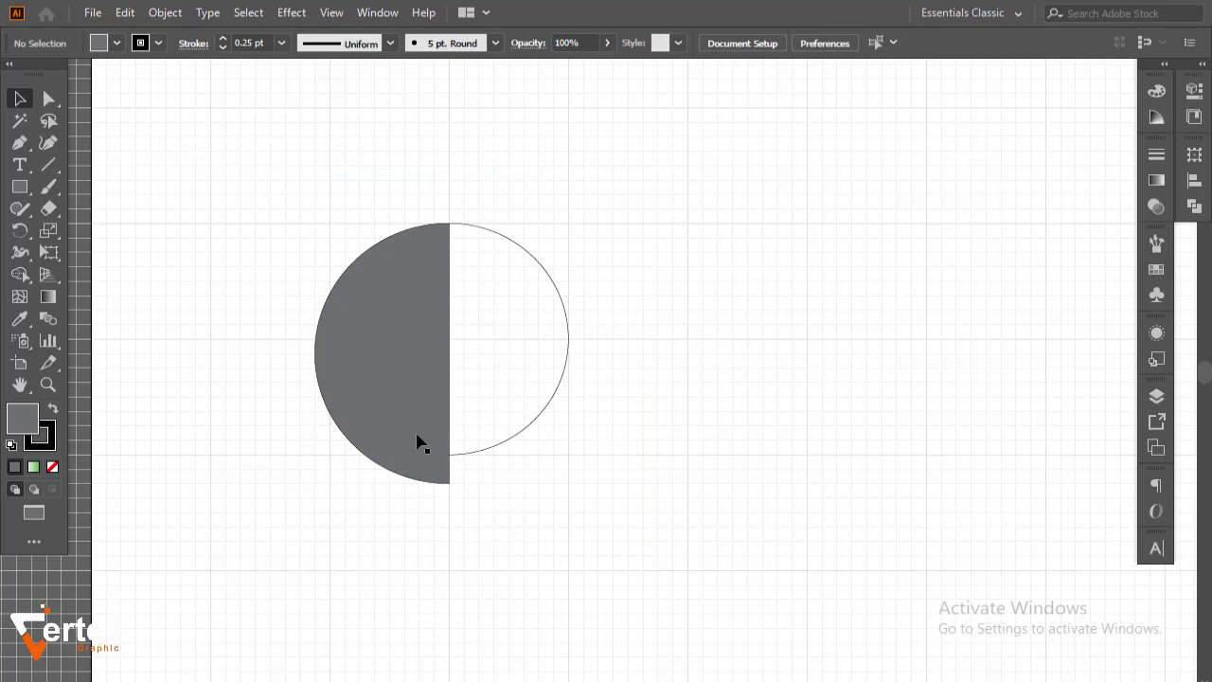
Bring the smaller unfilled circle to the front of the grey half circle
drag(571, 431, 537, 383)
right_click(426, 350)
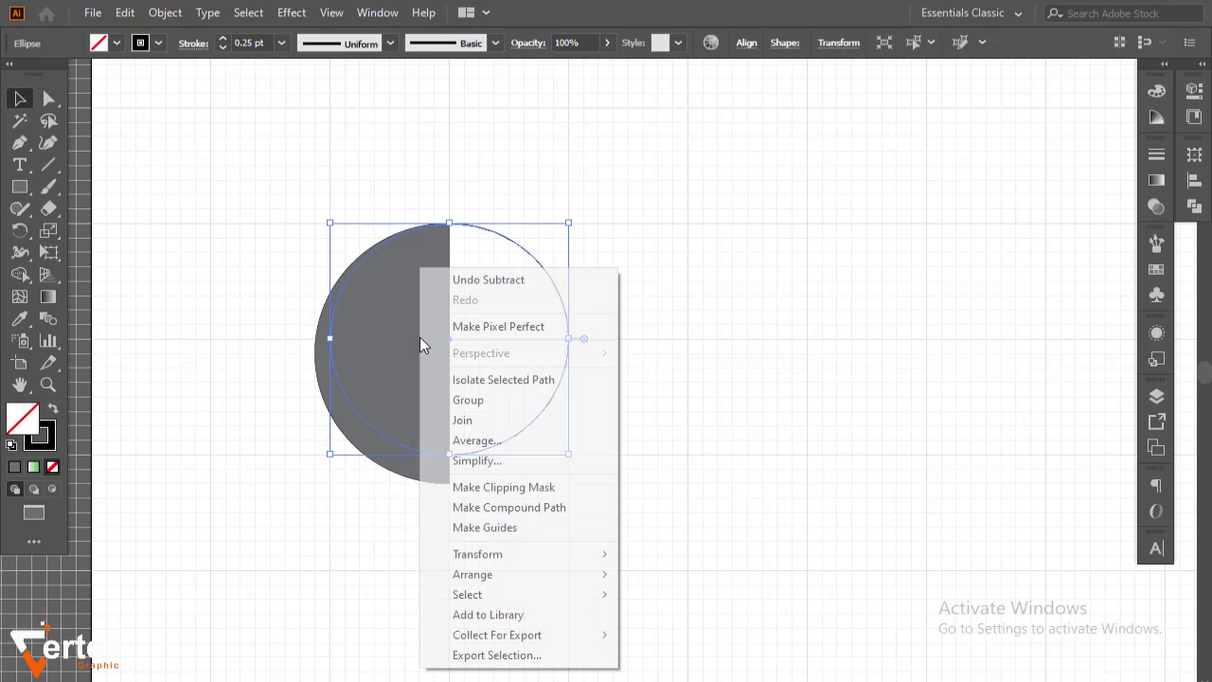
mouse_move(520, 574)
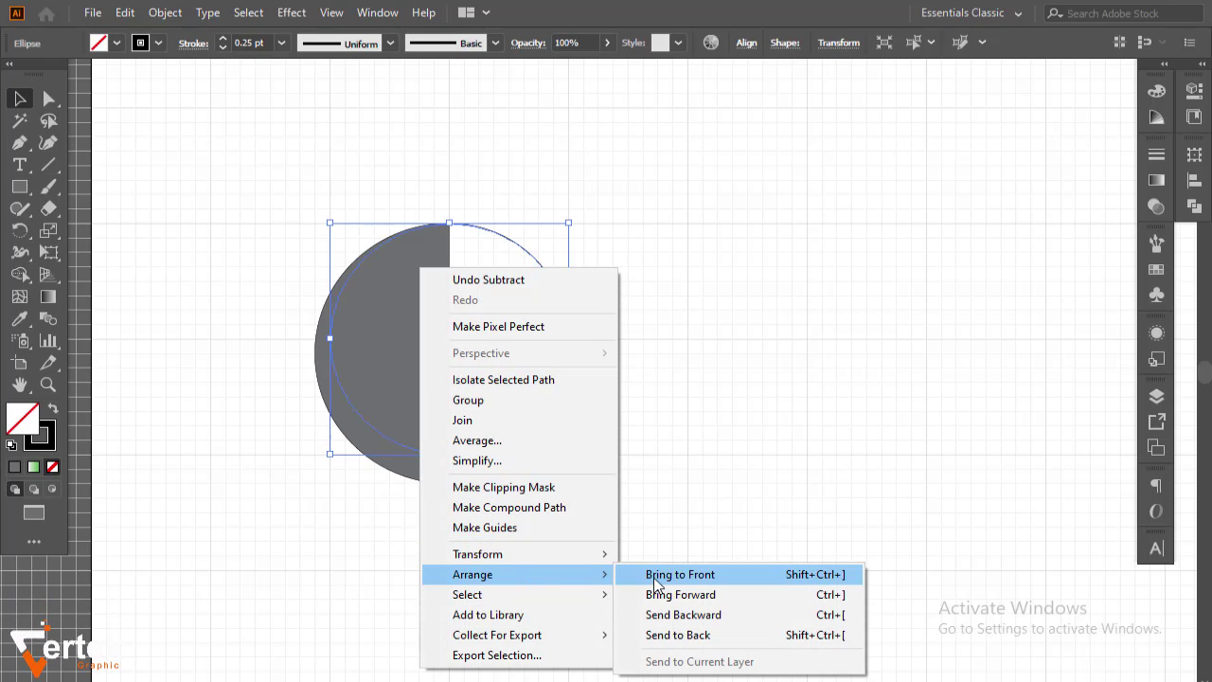
click(652, 572)
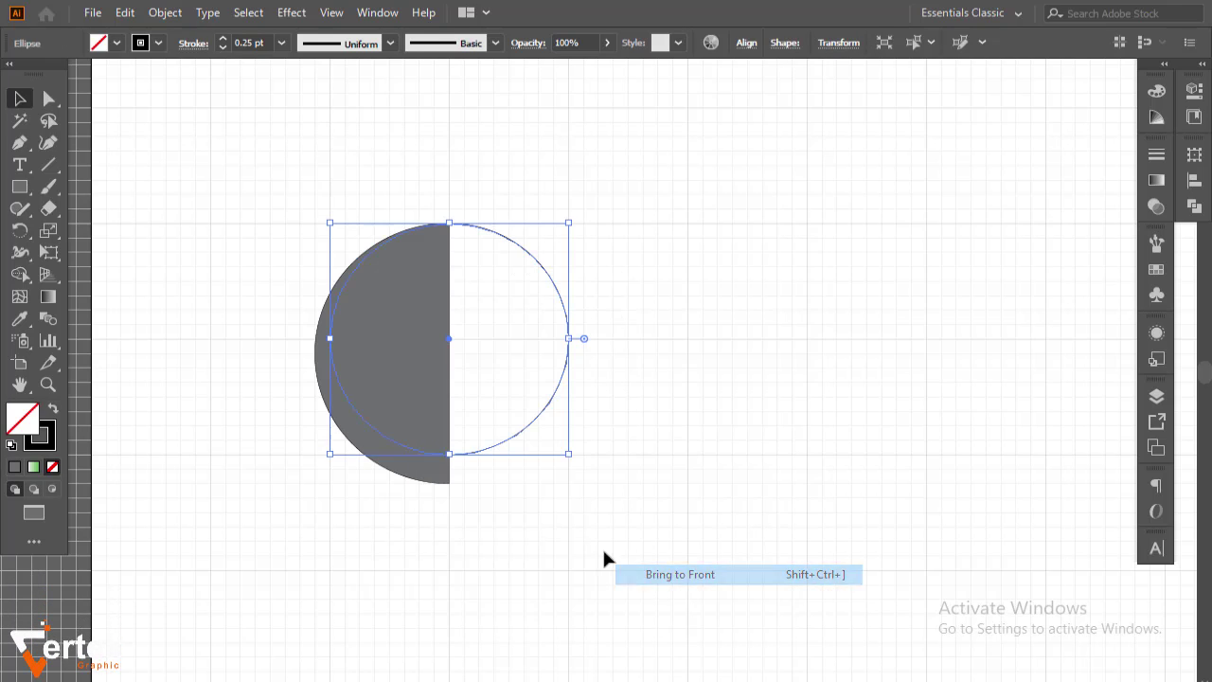
Fill the smaller circle with a brown swatch
click(115, 42)
click(92, 102)
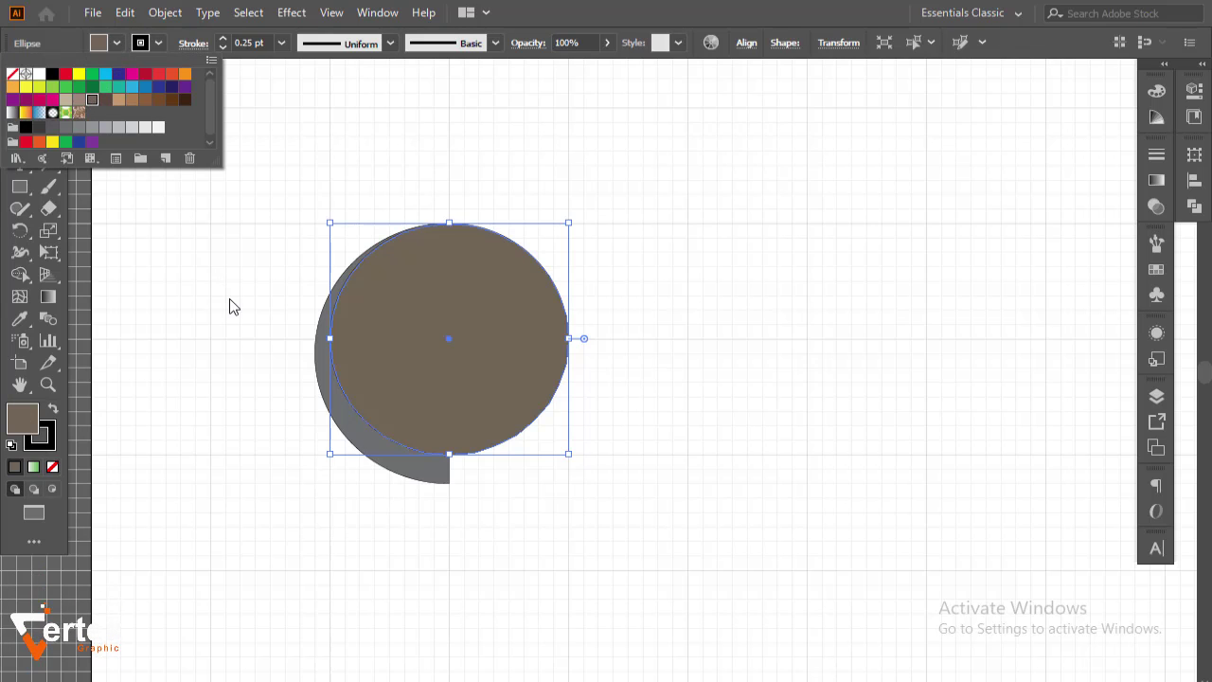
click(251, 276)
Subtract the brown circle from the grey half circle with Minus Front to form a tapered crescent arc
drag(251, 281, 425, 373)
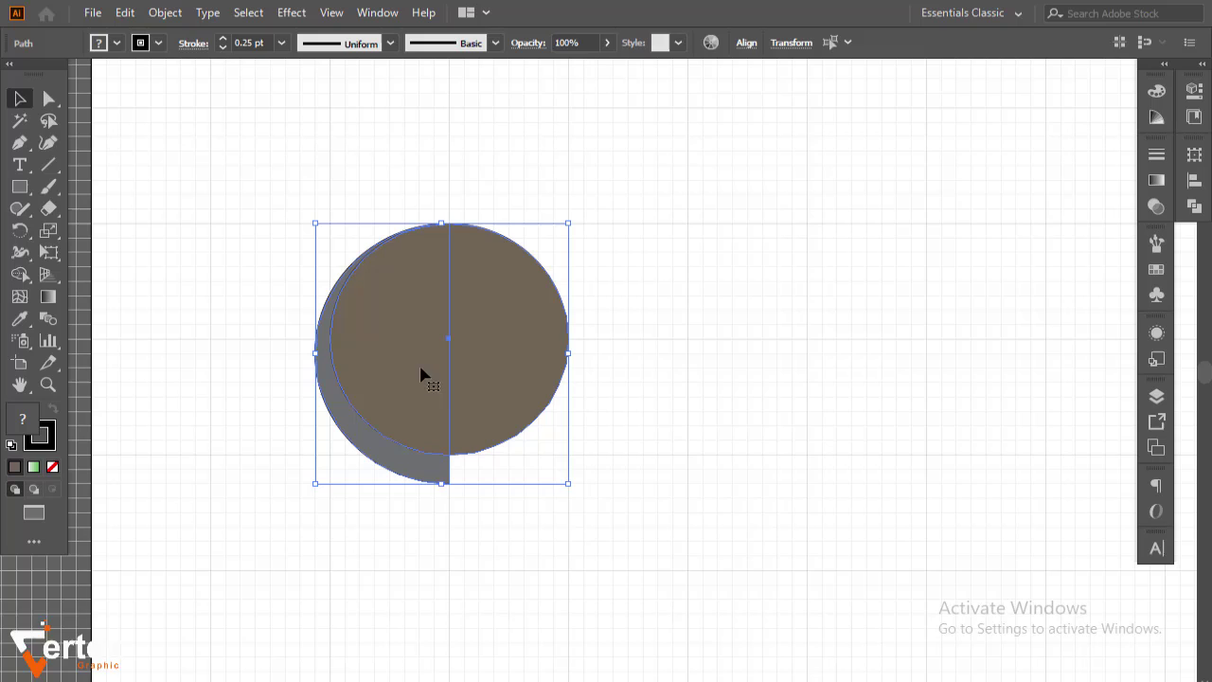
click(1192, 206)
click(1005, 198)
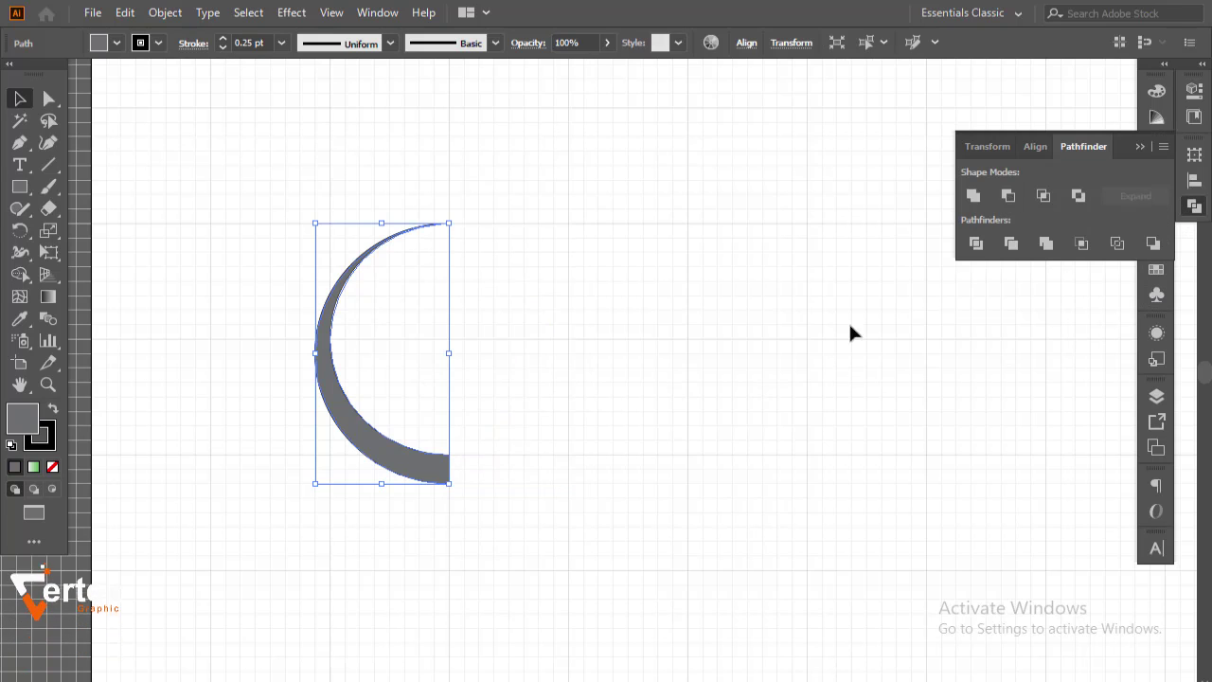
click(691, 361)
ctrl+click(432, 456)
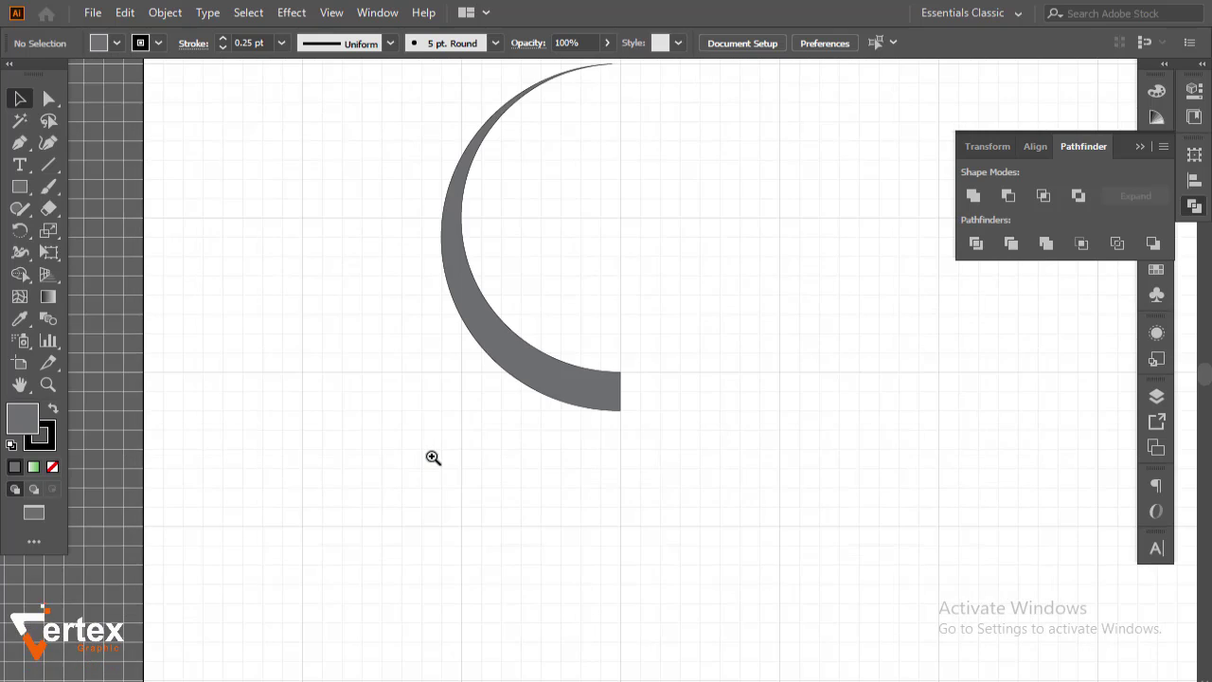
ctrl+click(433, 456)
drag(604, 325, 445, 447)
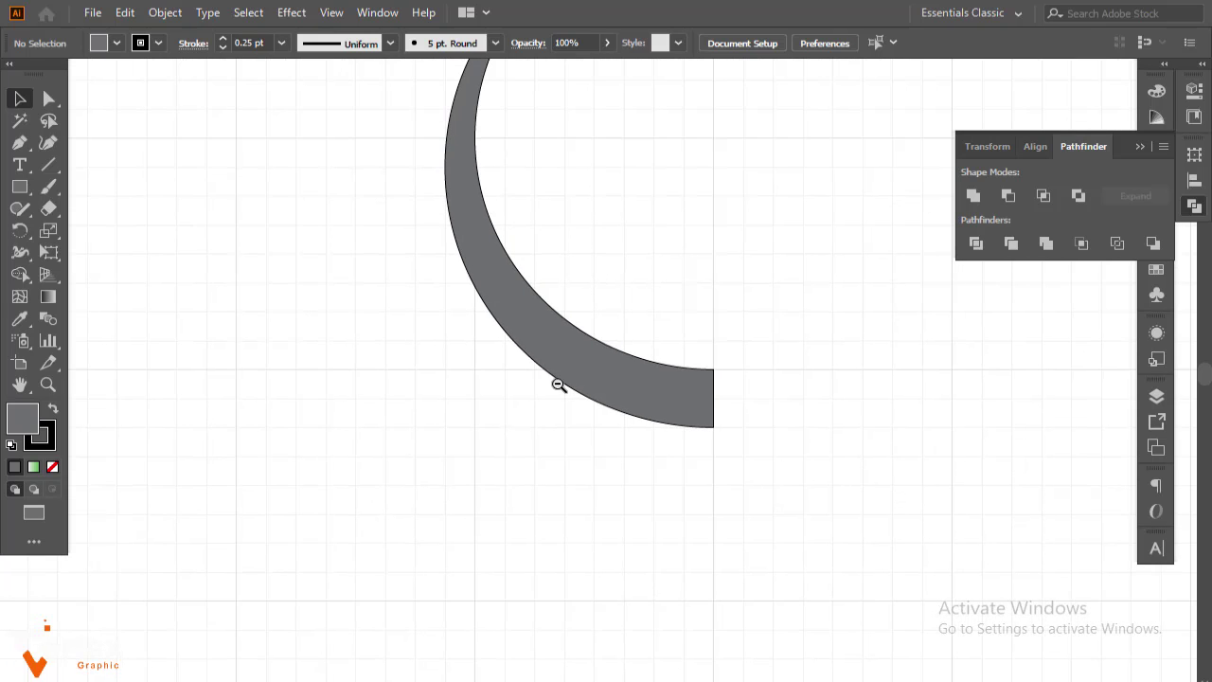
ctrl+alt+click(558, 385)
ctrl+alt+click(470, 414)
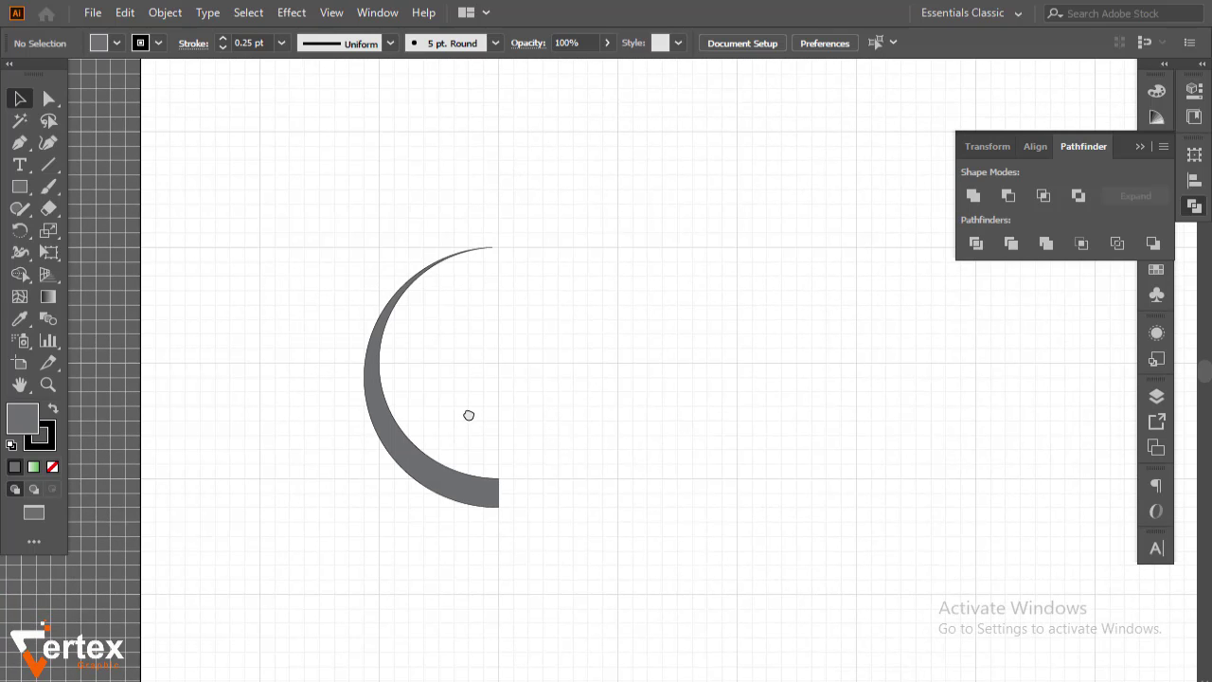
Undo the last subtraction and copy the brown circle to the clipboard
key(ctrl+z)
click(648, 462)
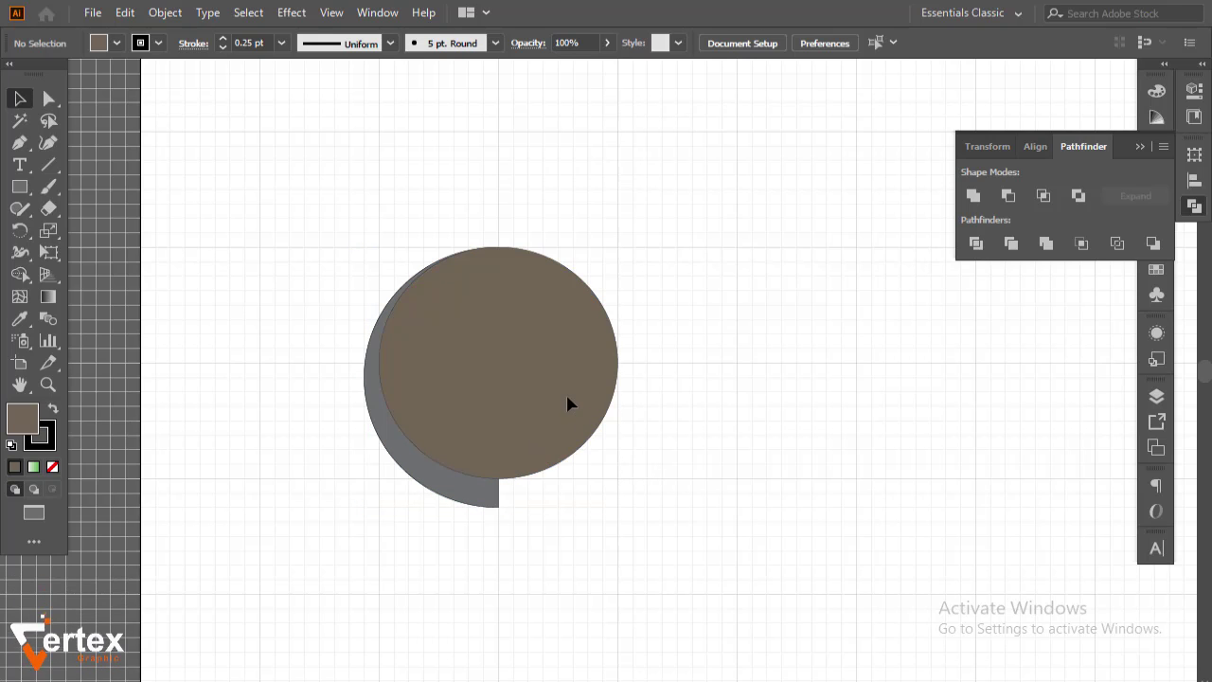
click(497, 353)
click(167, 18)
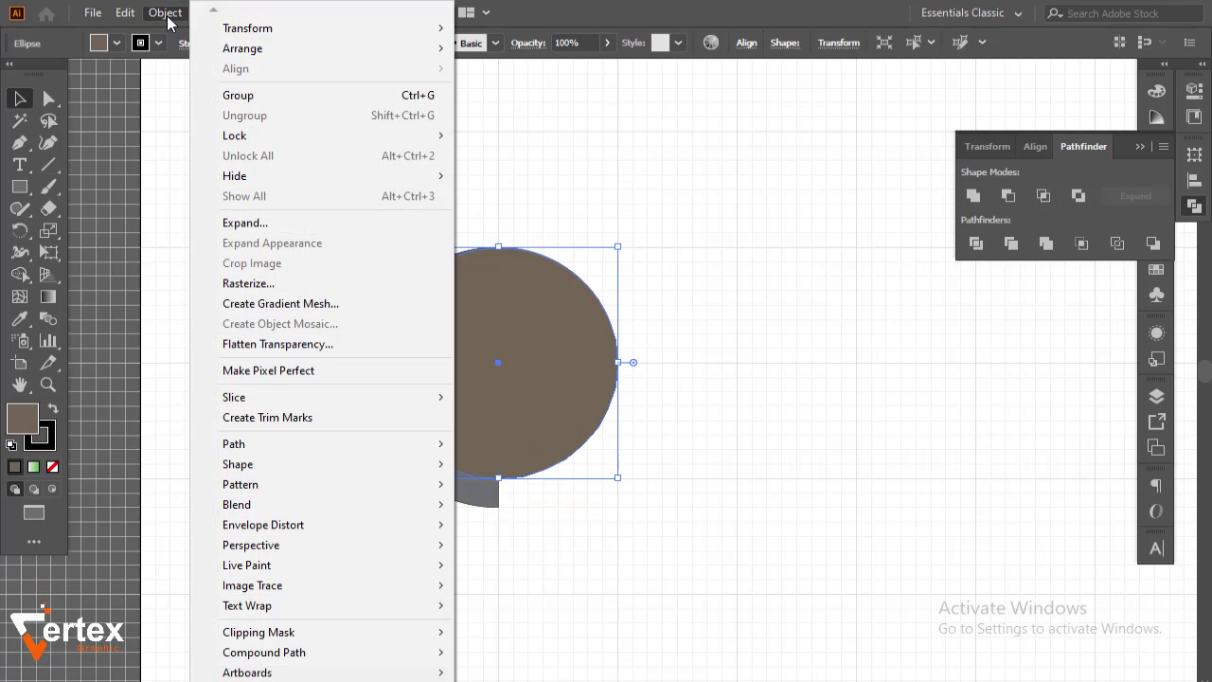
mouse_move(124, 13)
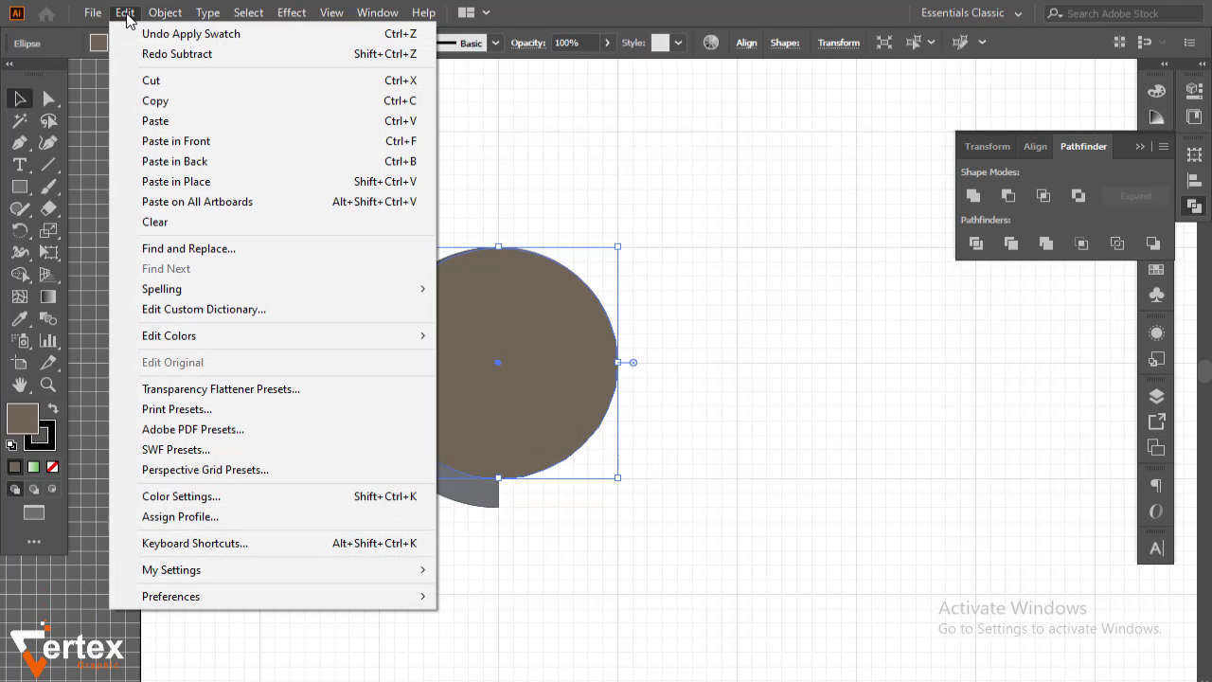
click(166, 102)
click(124, 16)
Subtract the brown circle from the grey half circle again with Minus Front
click(637, 262)
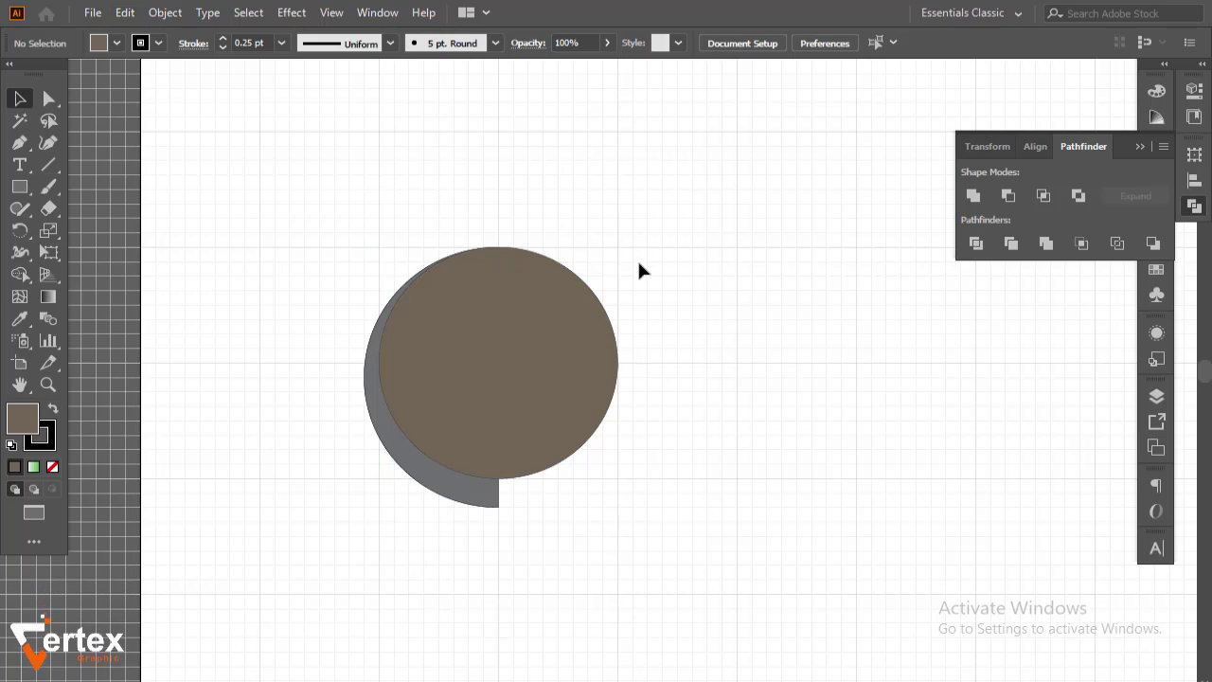
key(ctrl+a)
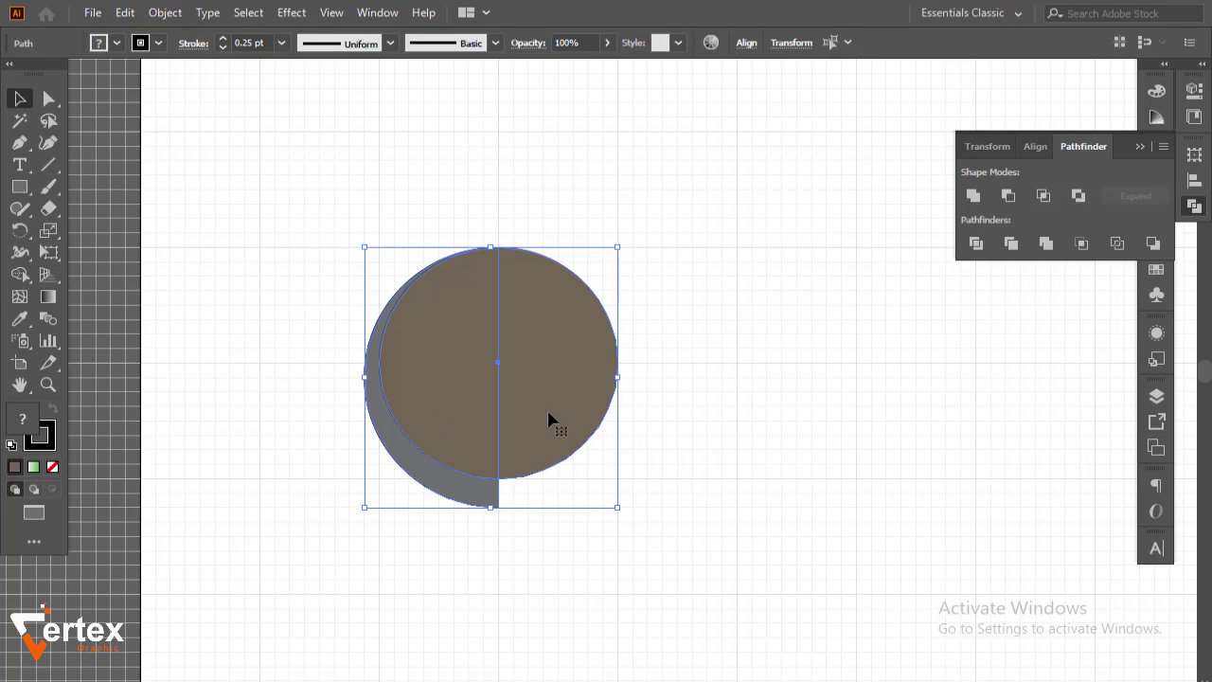
click(1008, 195)
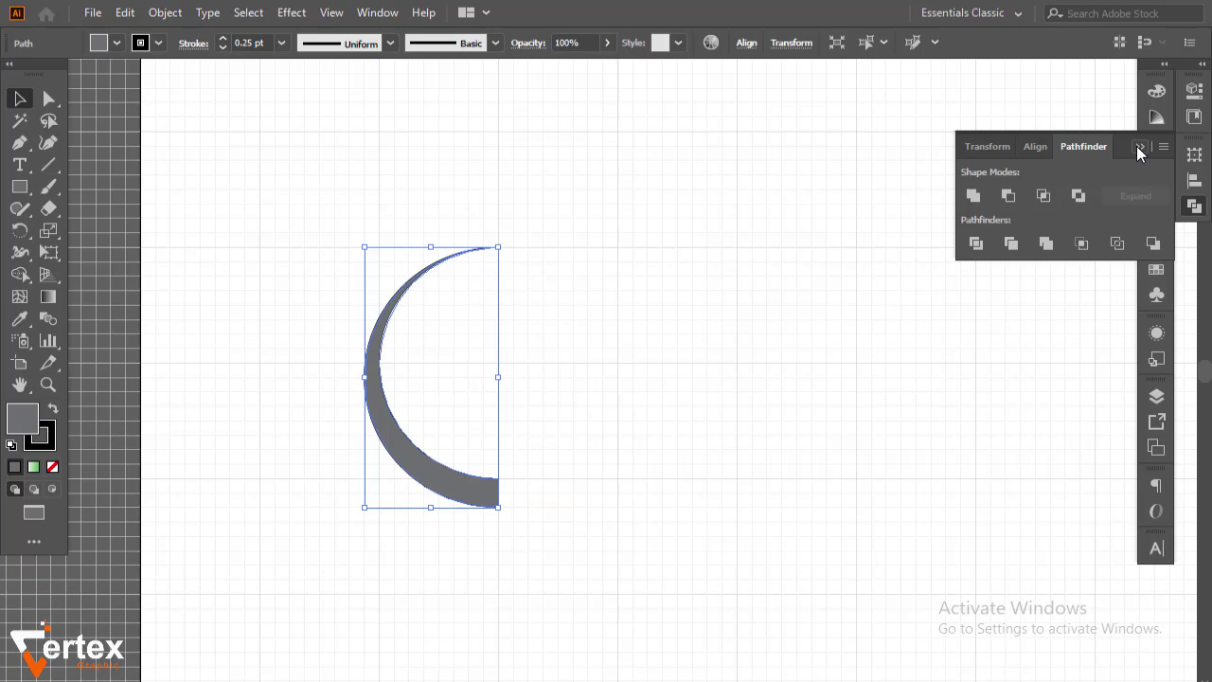
click(1139, 149)
click(609, 540)
Set the crescent arc's stroke to None
drag(571, 554, 347, 397)
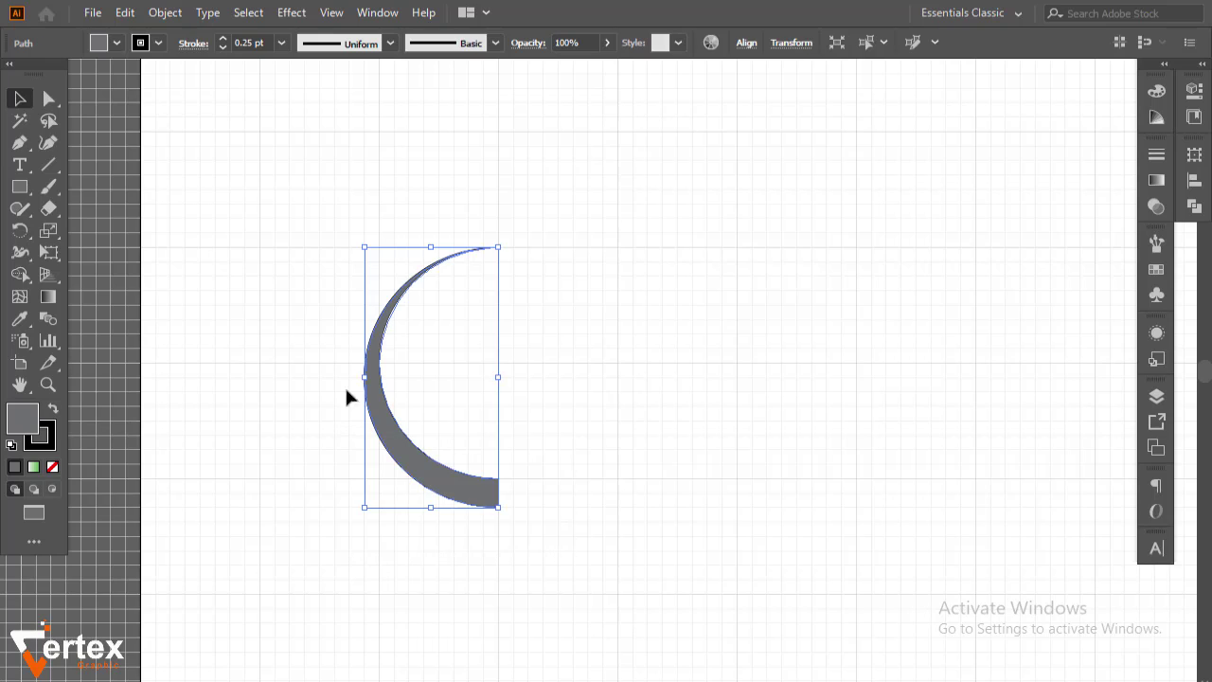
click(159, 42)
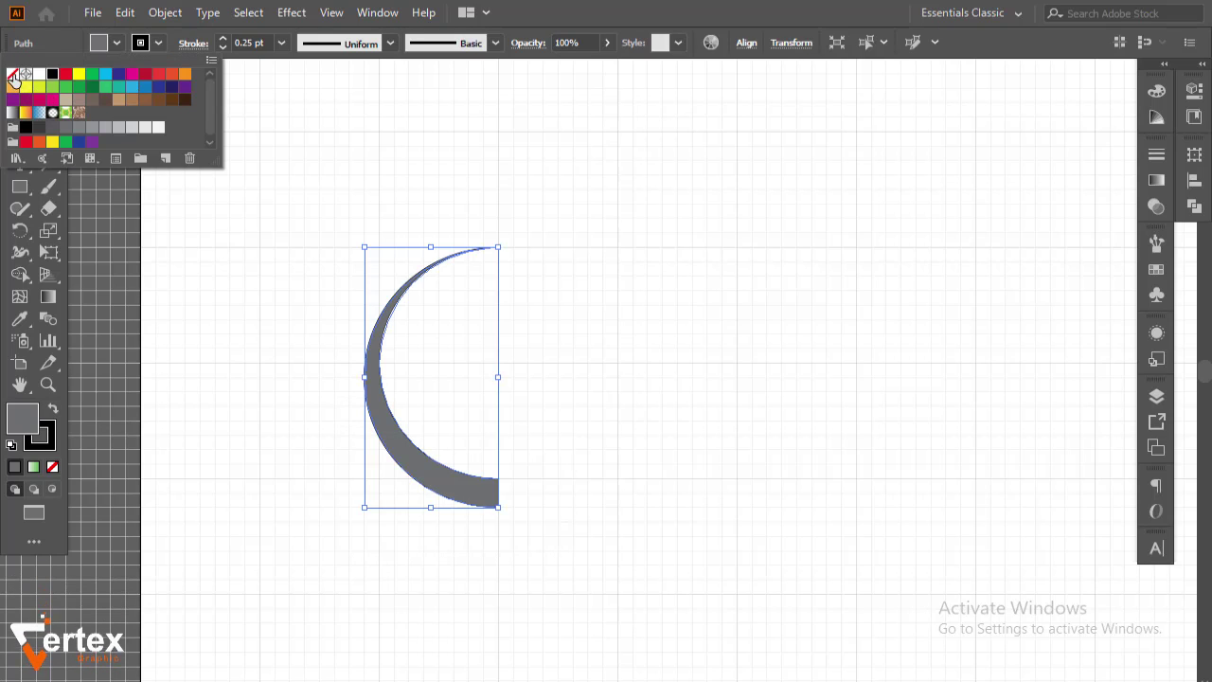
click(13, 72)
click(527, 570)
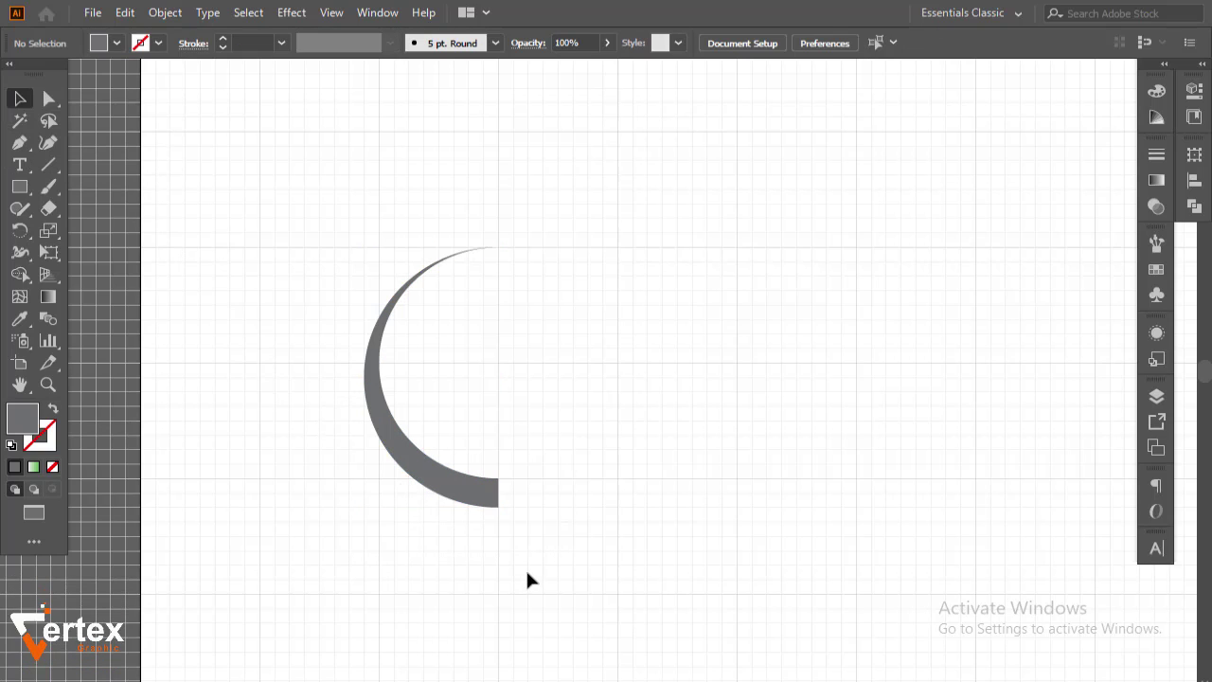
Draw a closed triangular arrowhead about 45 px long and 36 px tall on the arc's thick end with the Pen tool, pointing right
drag(484, 397, 377, 408)
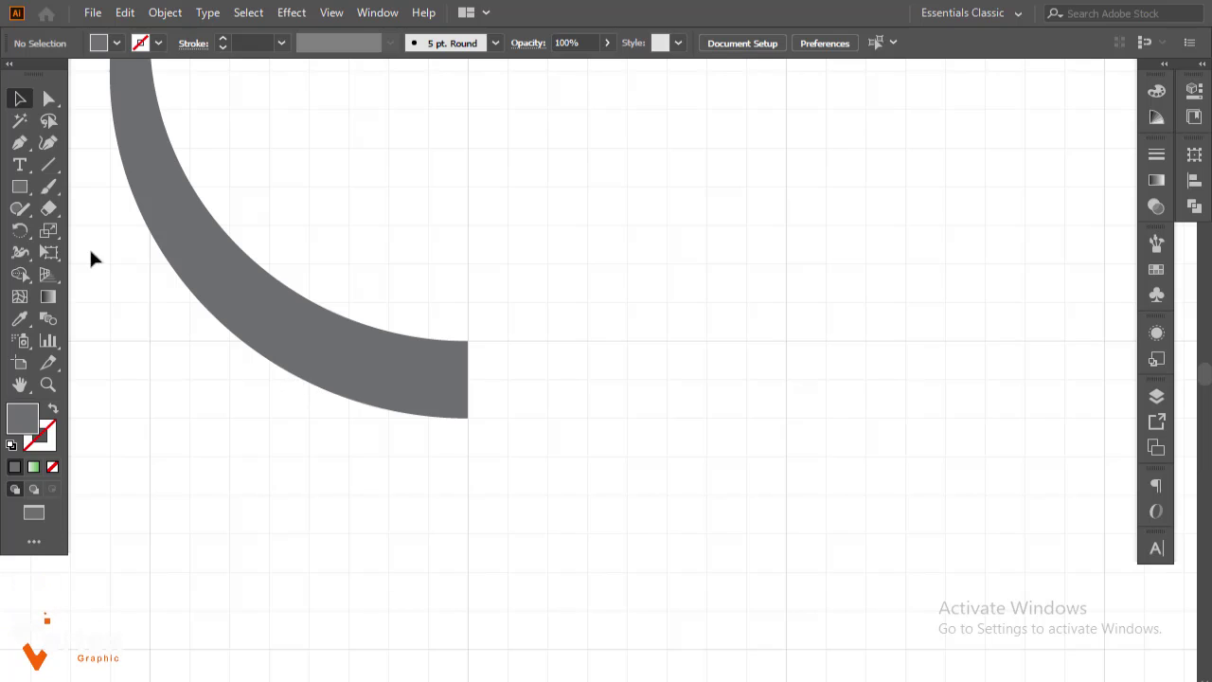
click(17, 143)
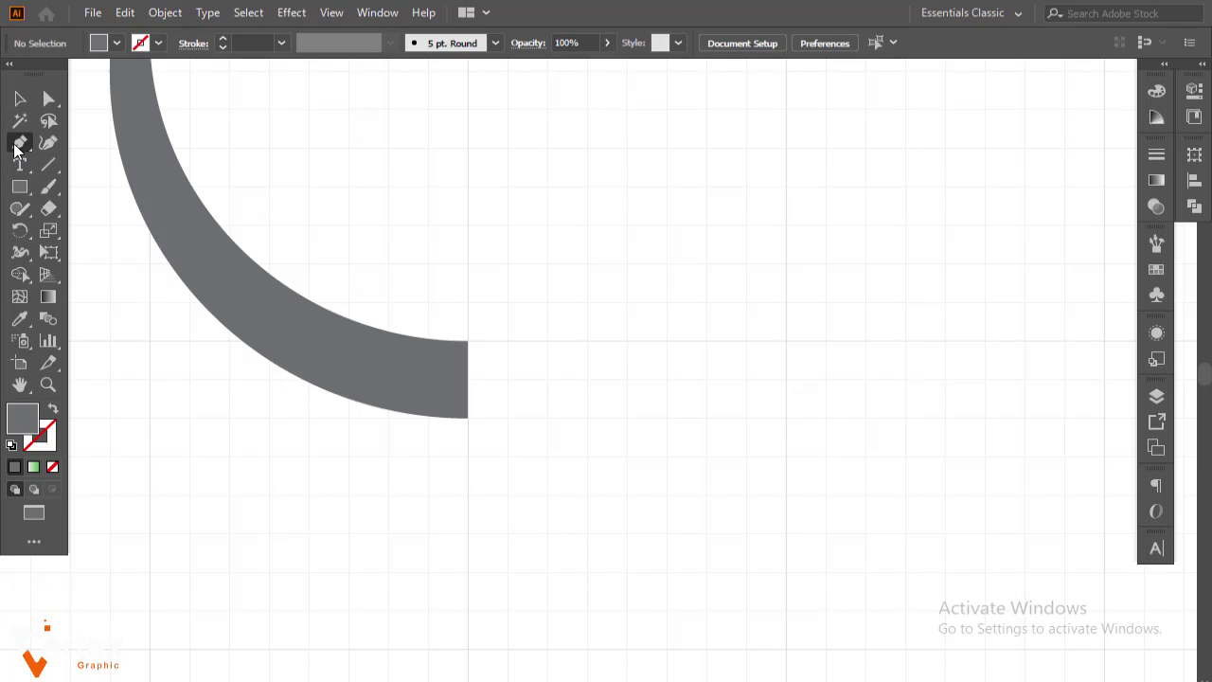
click(467, 303)
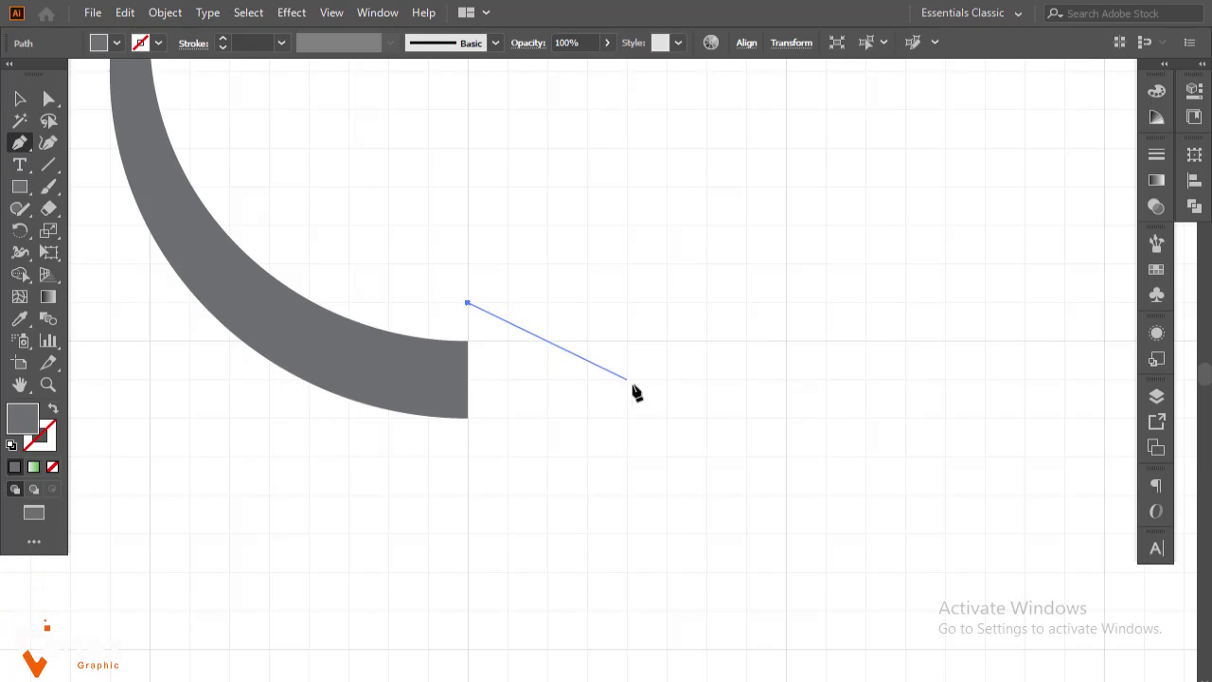
drag(666, 379, 635, 407)
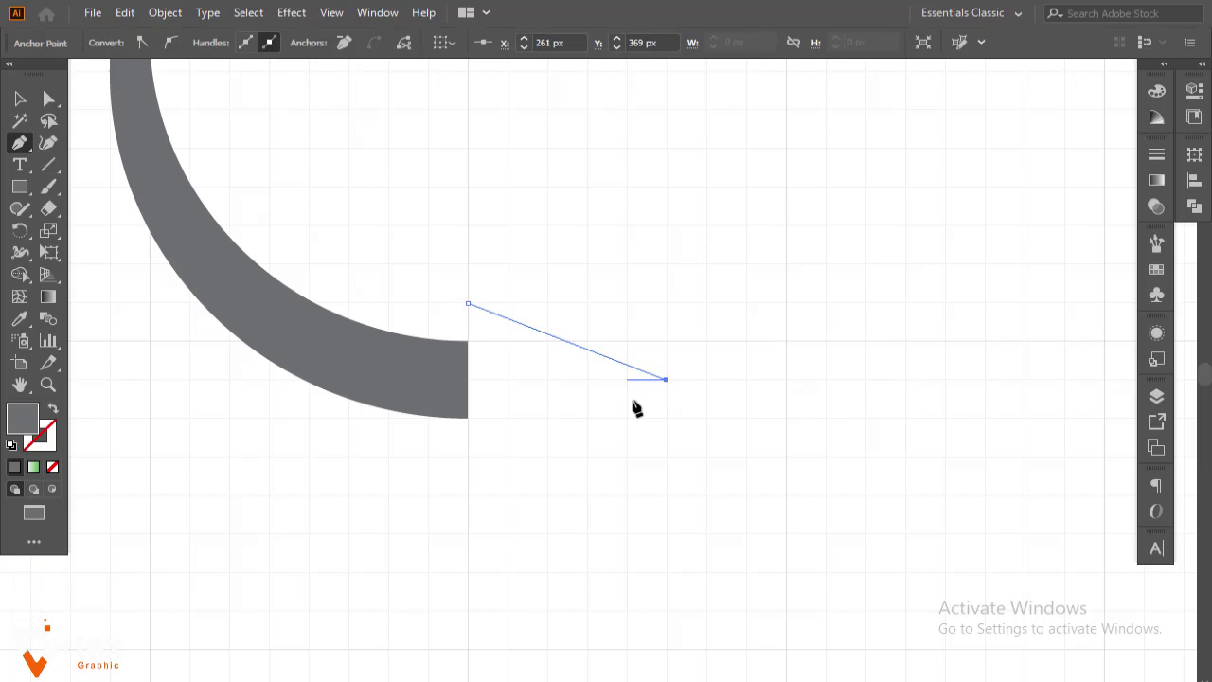
click(467, 457)
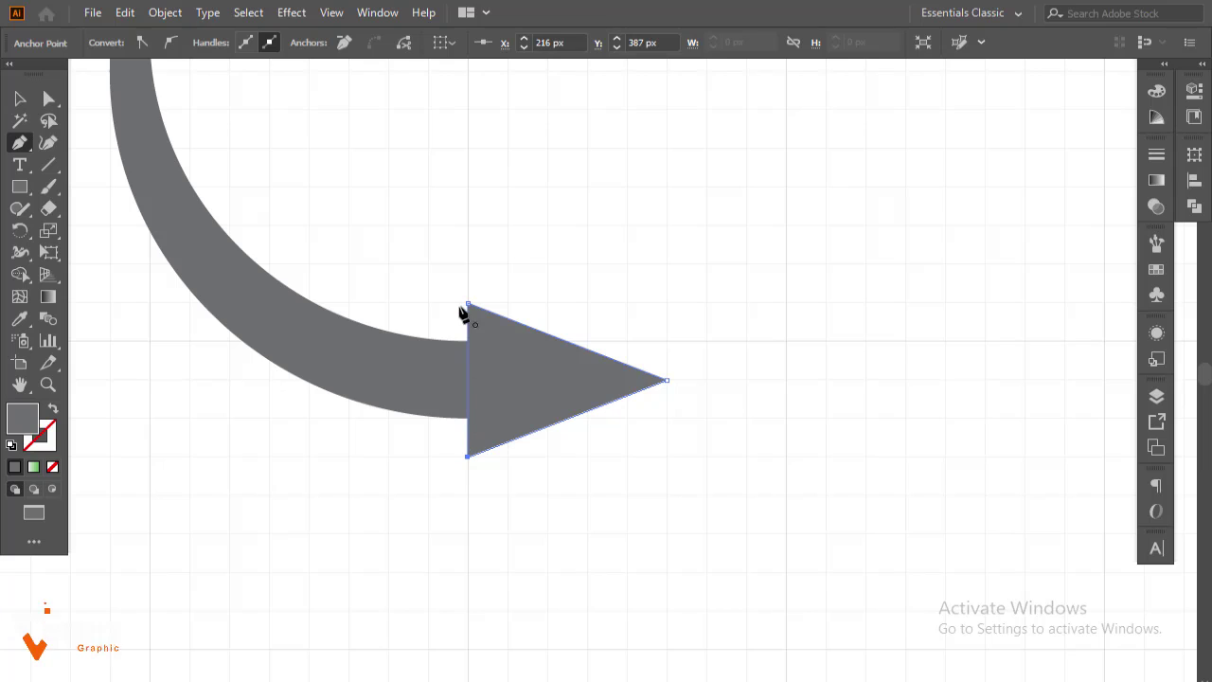
click(468, 305)
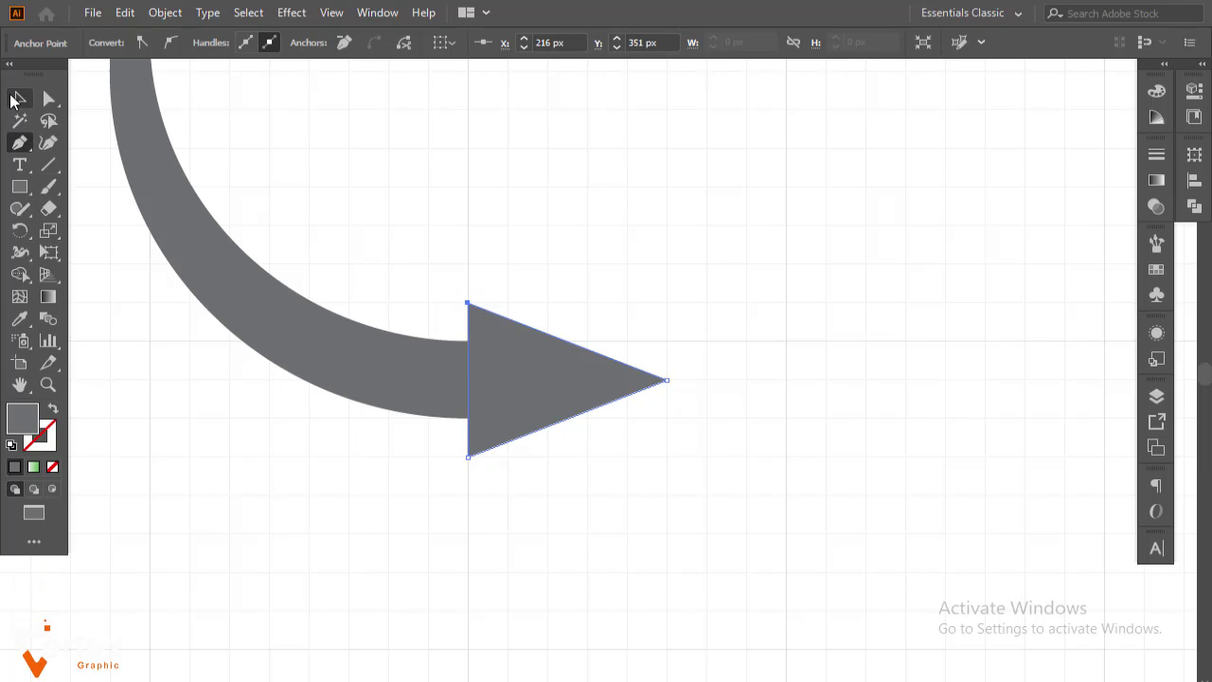
click(18, 99)
click(455, 526)
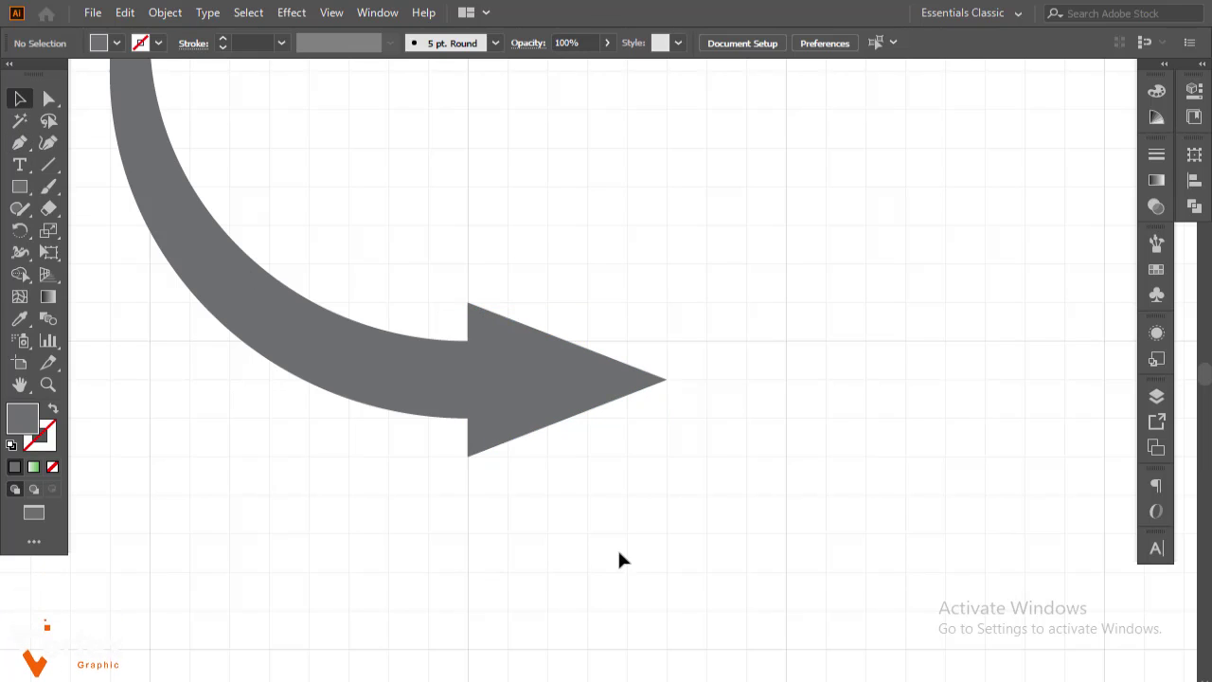
Paste the copied brown circle in front at its original position inside the curved arrow
ctrl+alt+click(632, 433)
ctrl+alt+click(632, 432)
ctrl+alt+click(632, 433)
drag(620, 259, 605, 467)
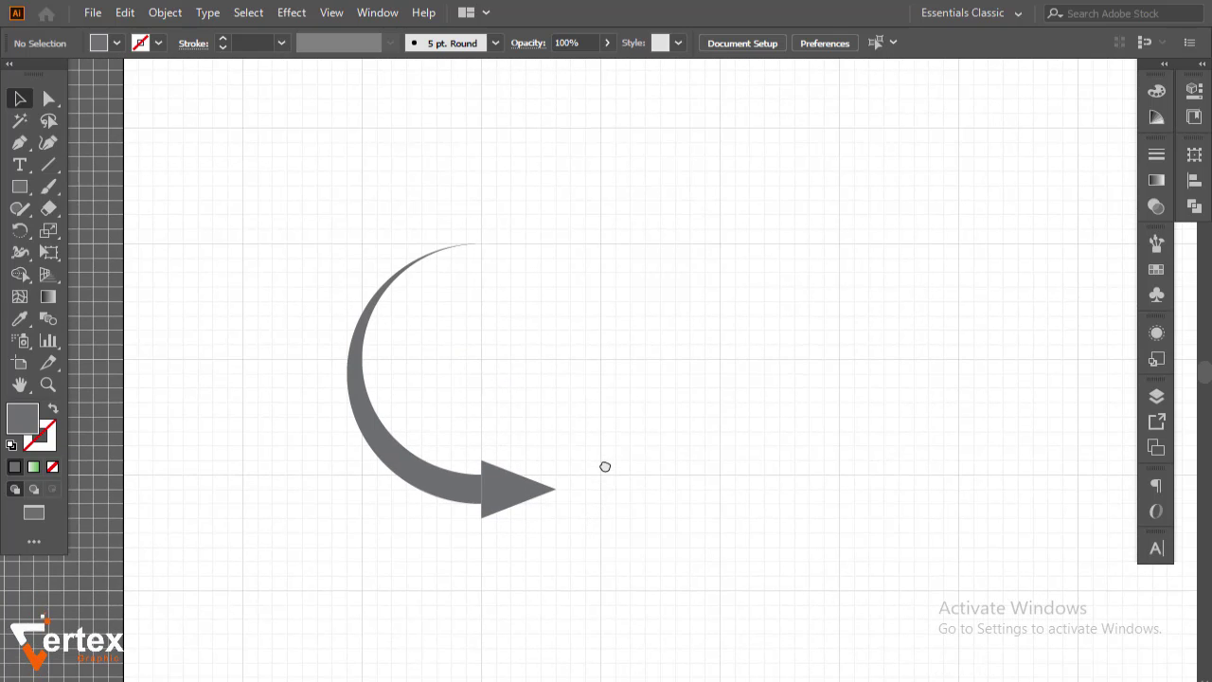
ctrl+click(559, 468)
drag(558, 402, 547, 519)
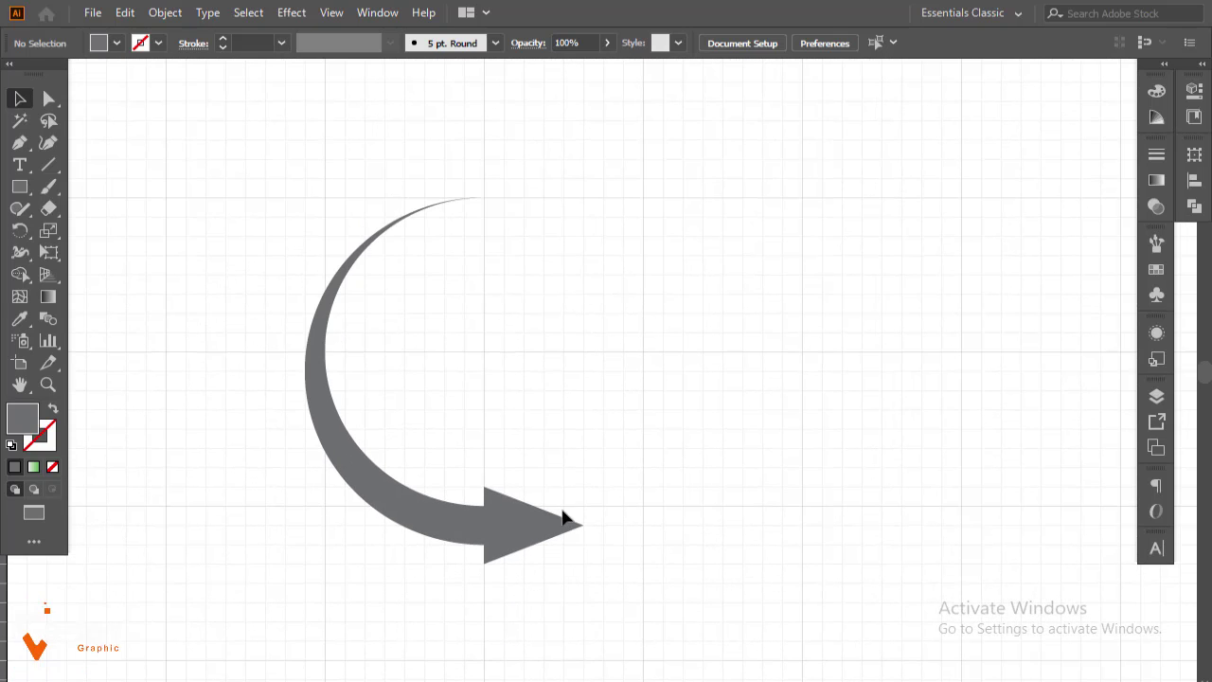
click(123, 14)
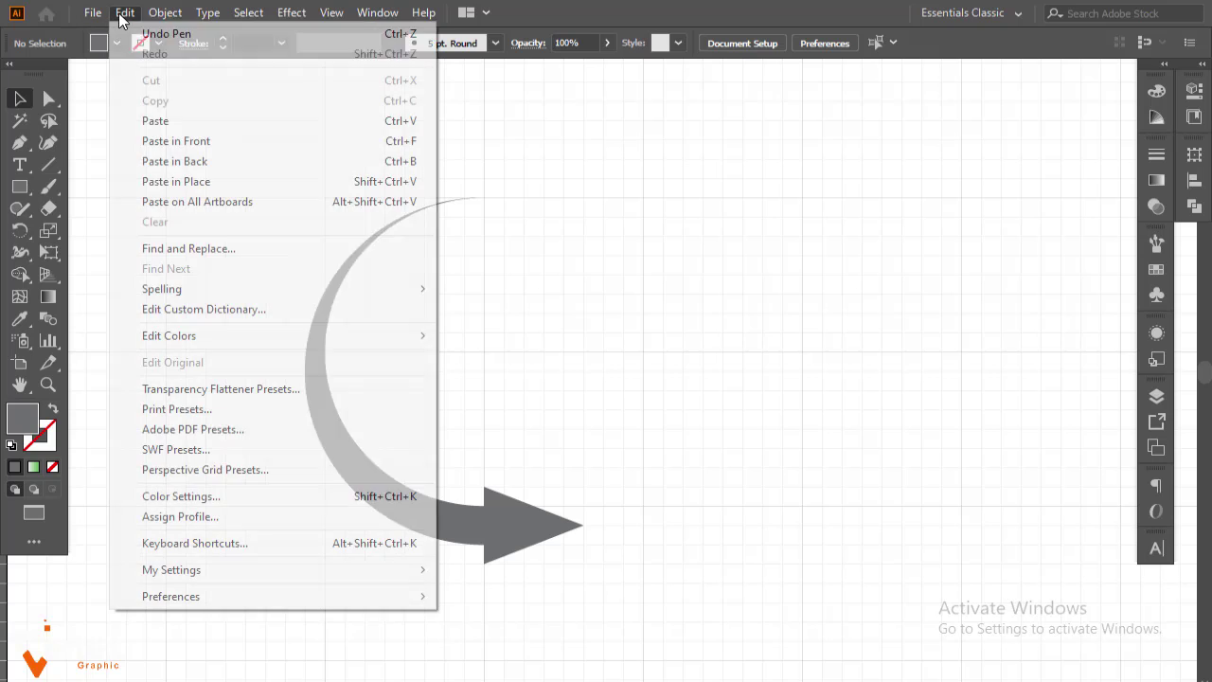
click(167, 147)
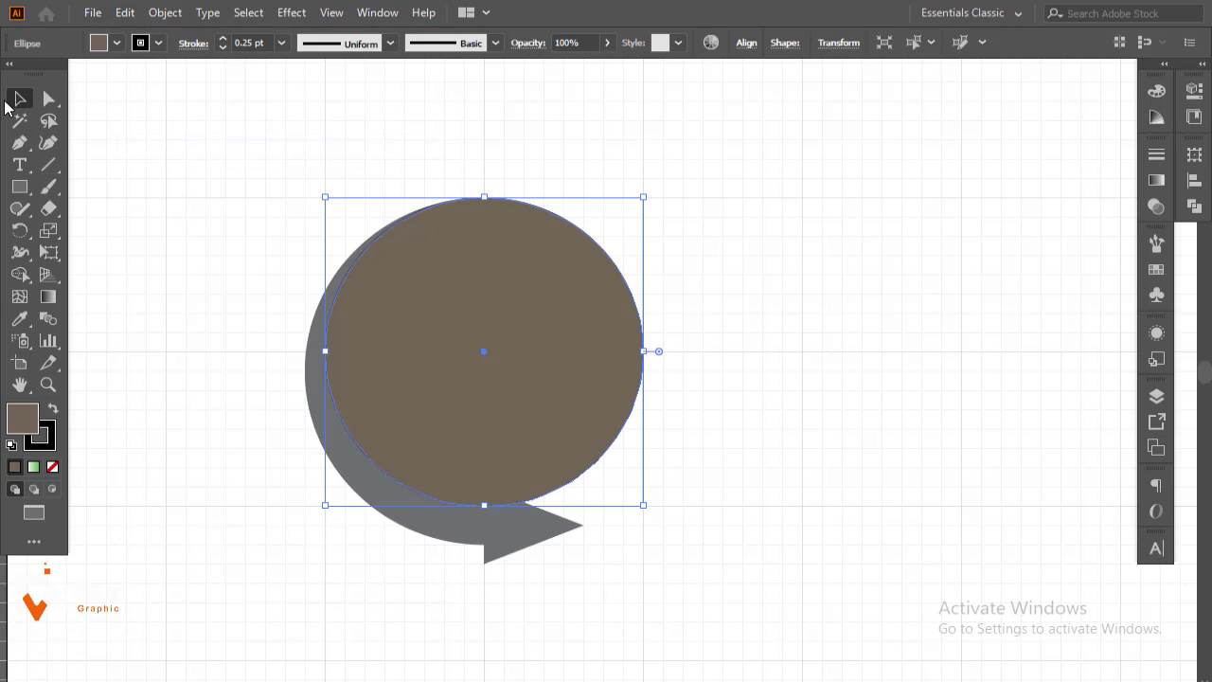
click(121, 153)
Send the brown circle to the back, behind the arc and the arrowhead
click(410, 317)
right_click(410, 317)
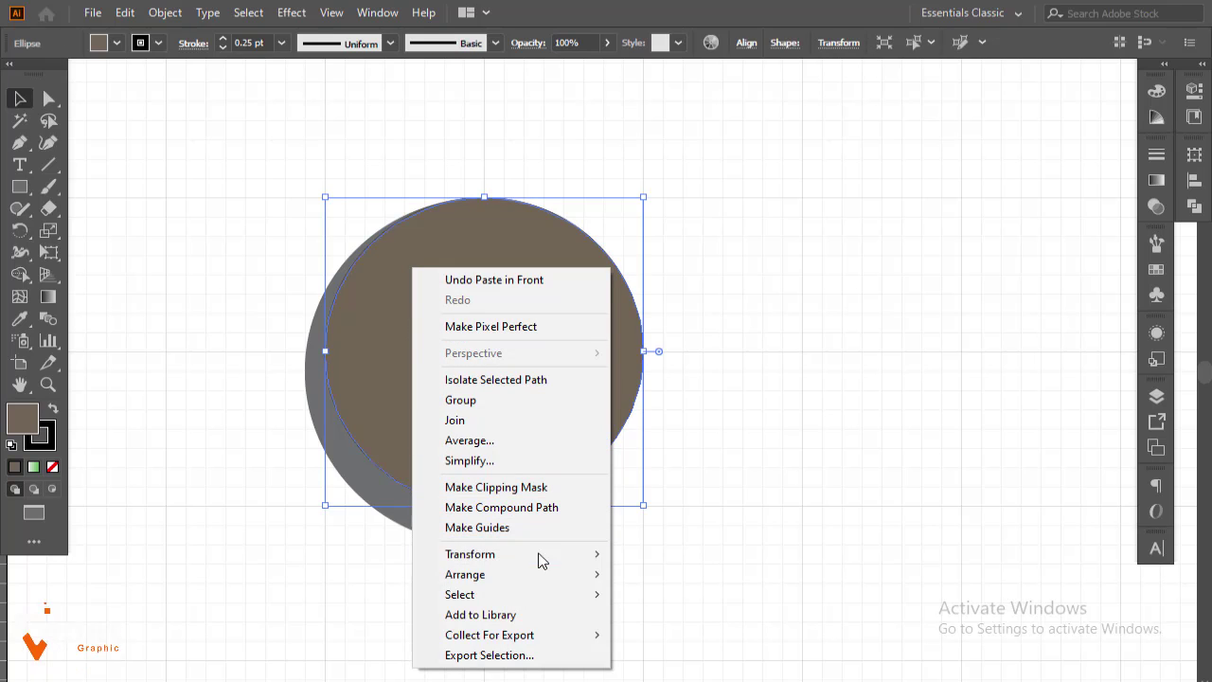
mouse_move(538, 574)
click(694, 641)
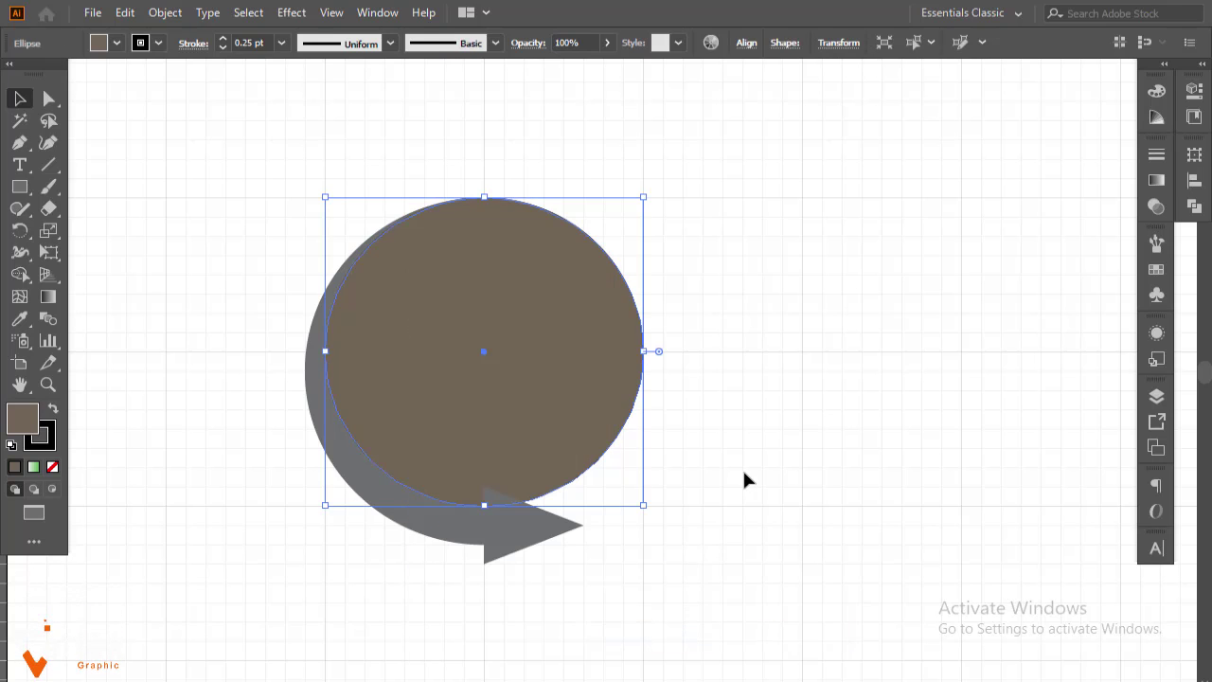
click(744, 476)
Merge the arrowhead and the crescent arc into one shape with Pathfinder Unite
click(498, 529)
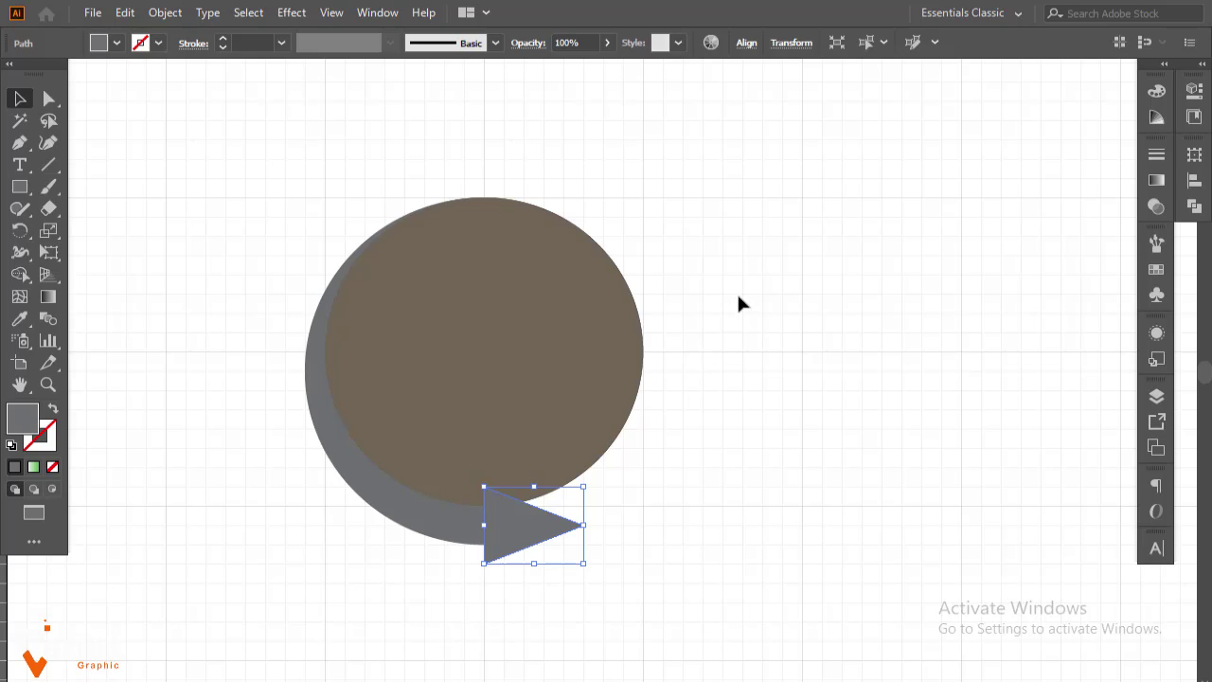
click(625, 494)
click(509, 537)
shift+click(432, 528)
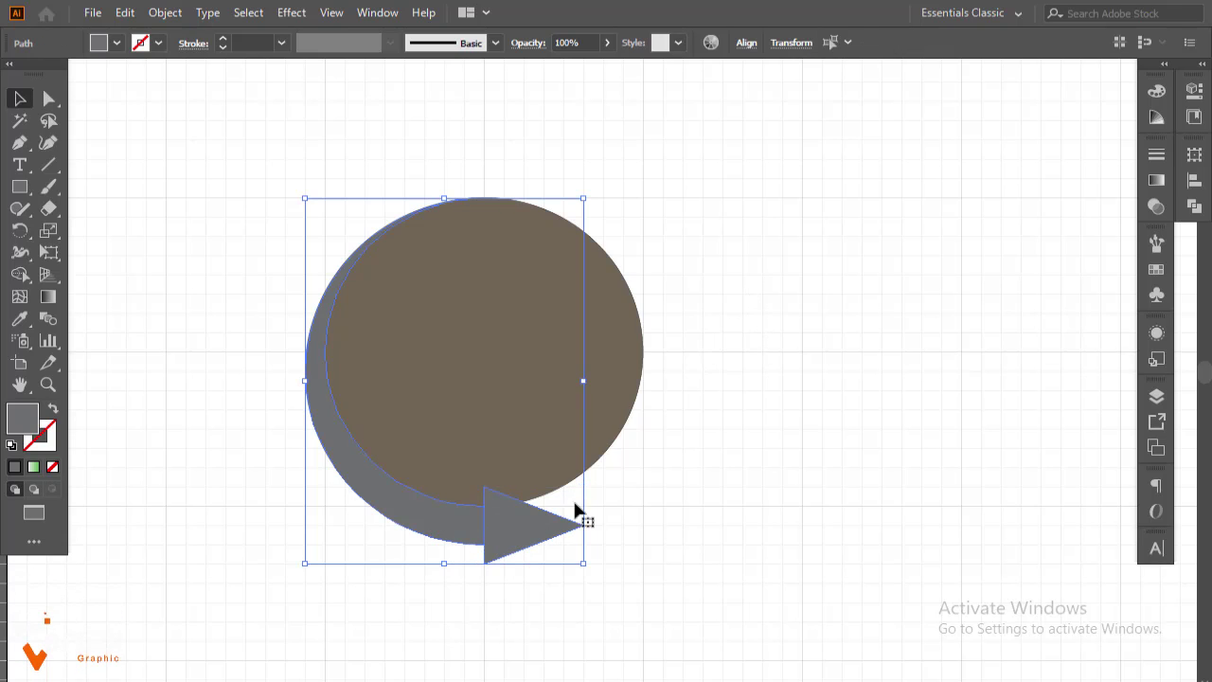
click(1194, 206)
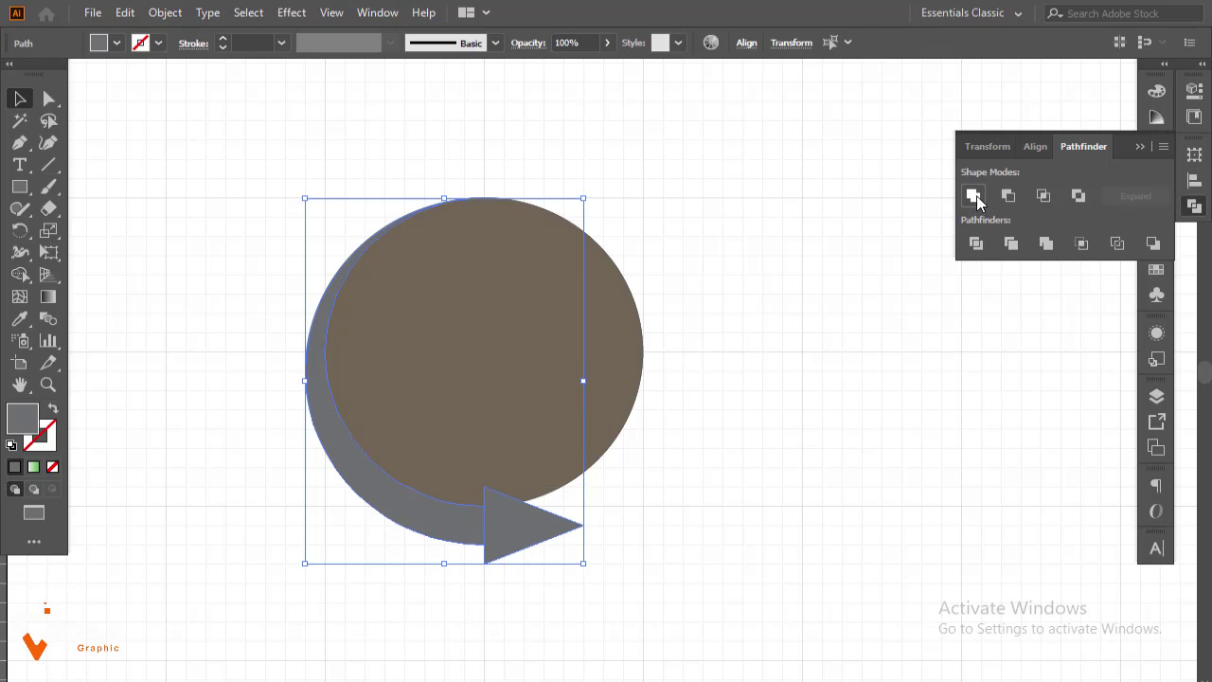
click(973, 195)
click(617, 466)
click(472, 540)
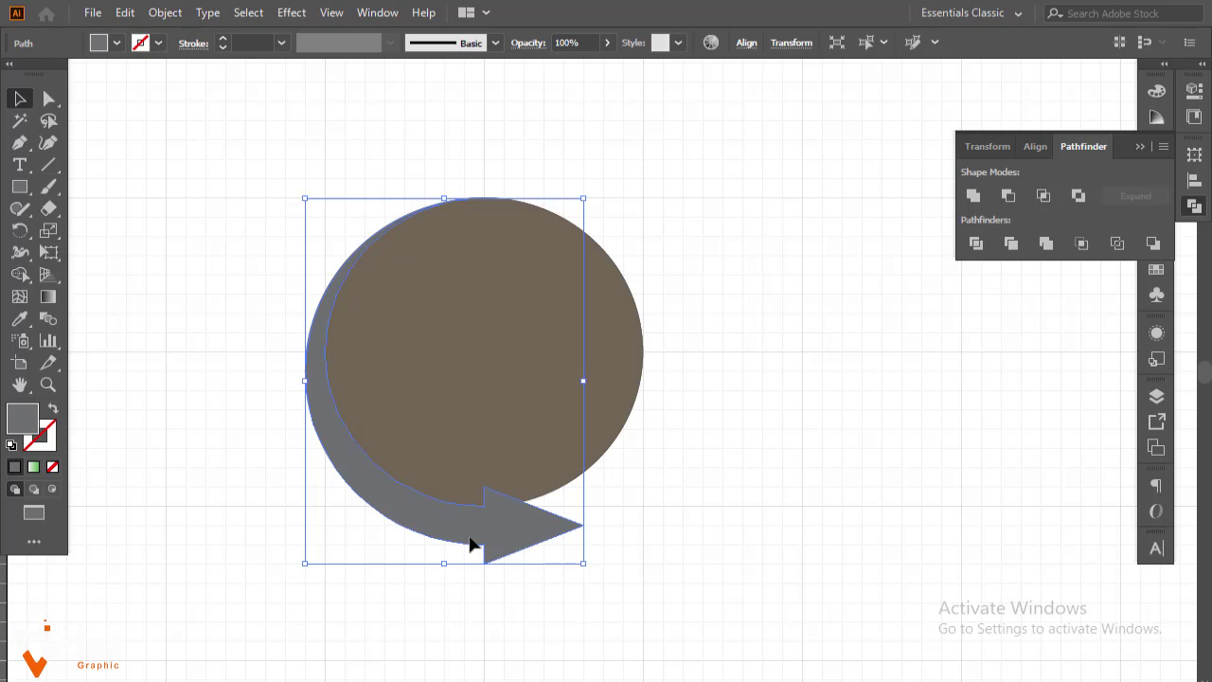
click(1140, 147)
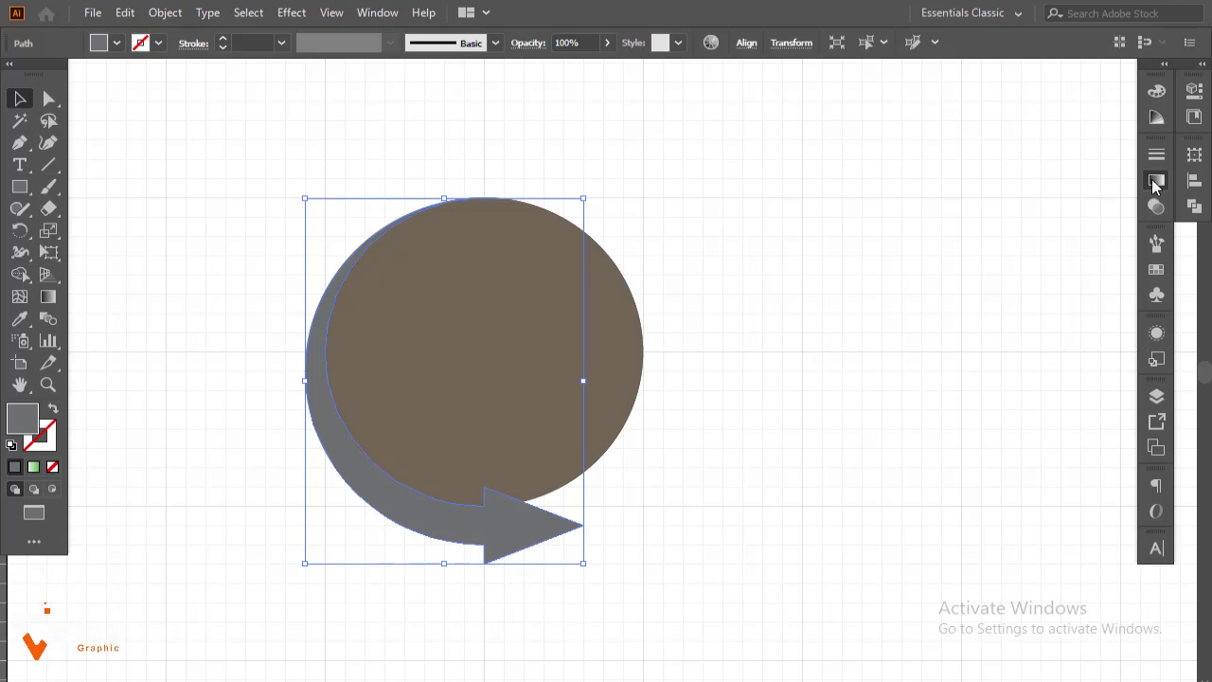
Fill the curved arrow with a linear white-to-green gradient and set its end stop to a medium green swatch
click(1155, 182)
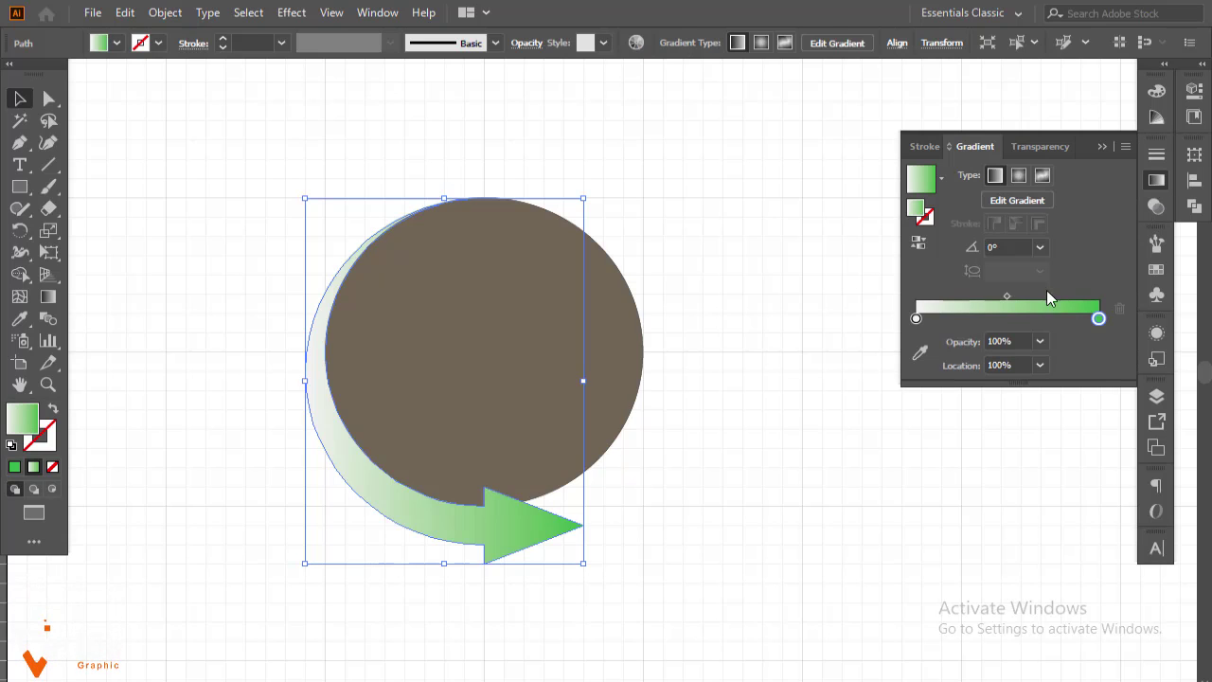
double_click(1098, 318)
click(907, 389)
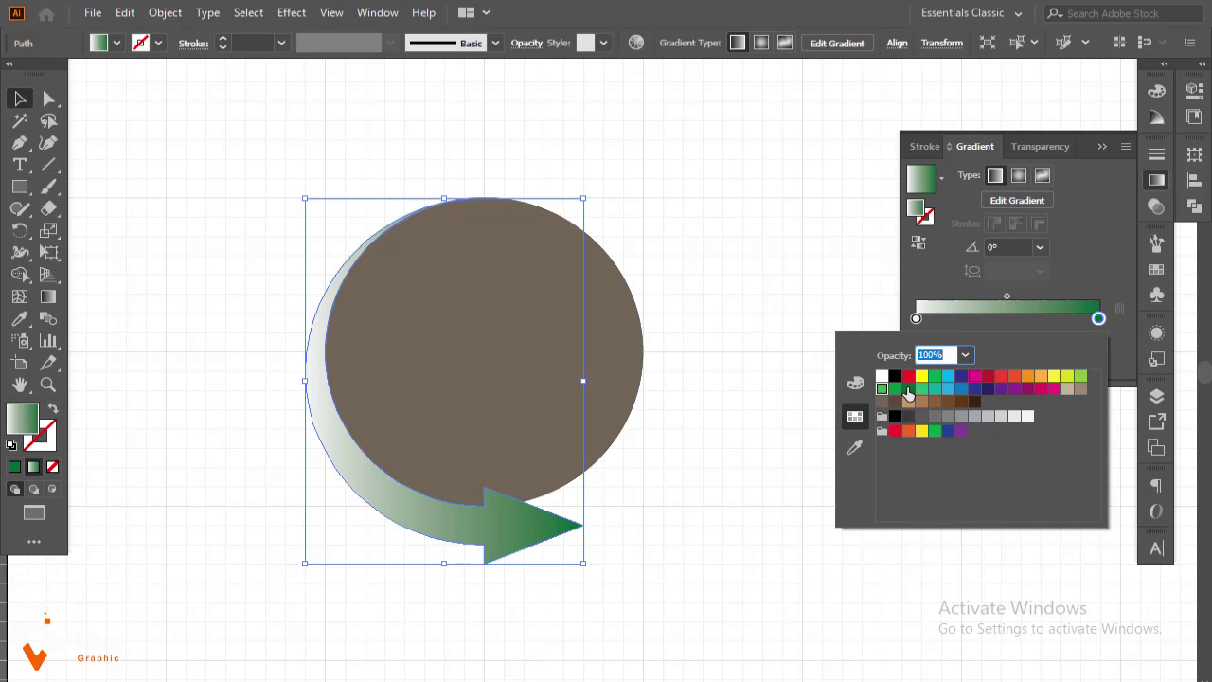
click(895, 388)
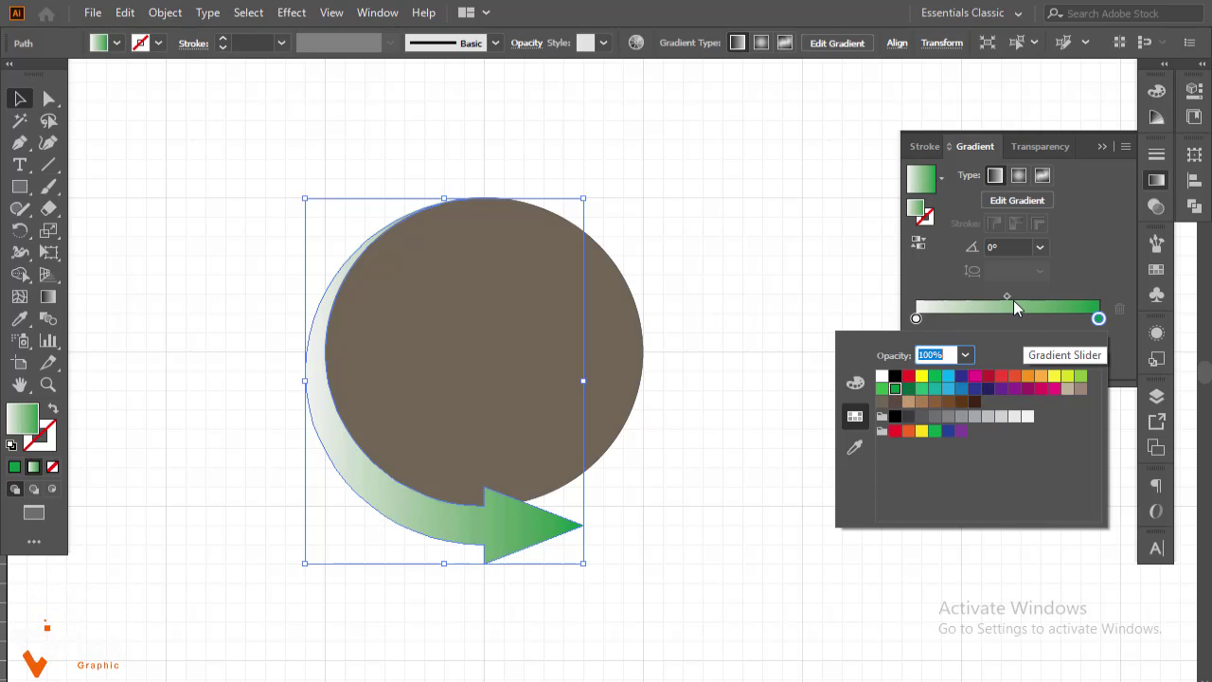
click(1094, 140)
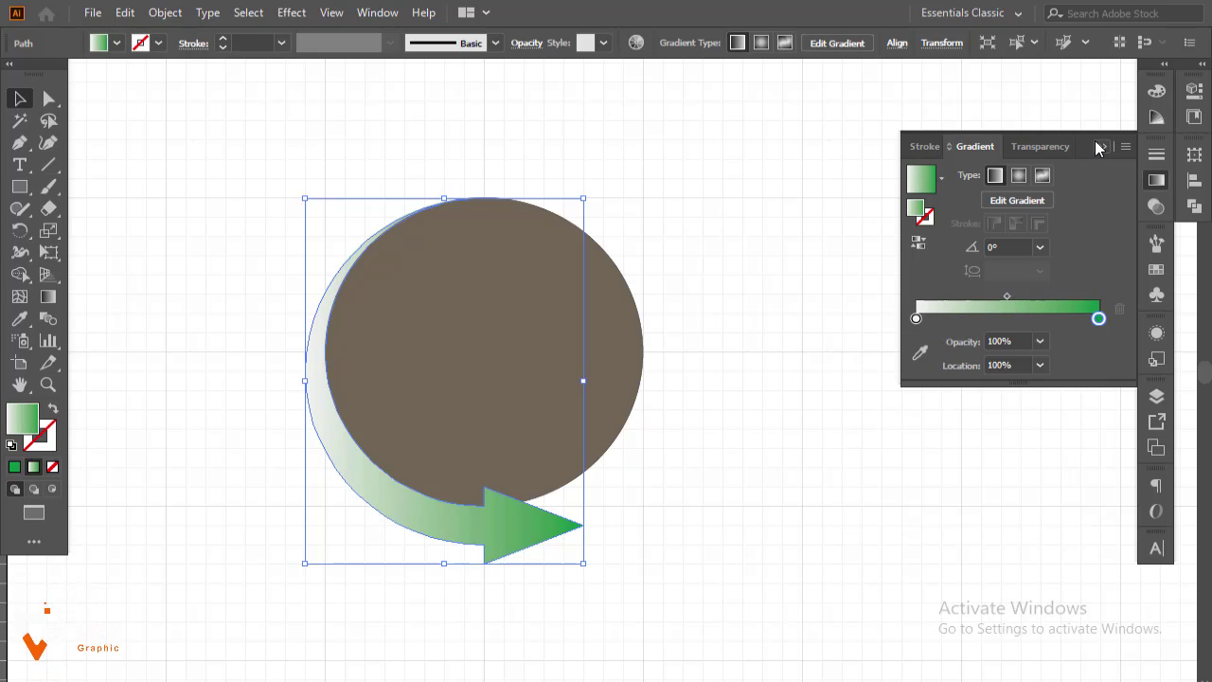
Redirect the arrow's gradient with the Gradient tool to about -97°, fading from white at the thin tip to green at the arrowhead
click(48, 296)
drag(429, 204, 448, 525)
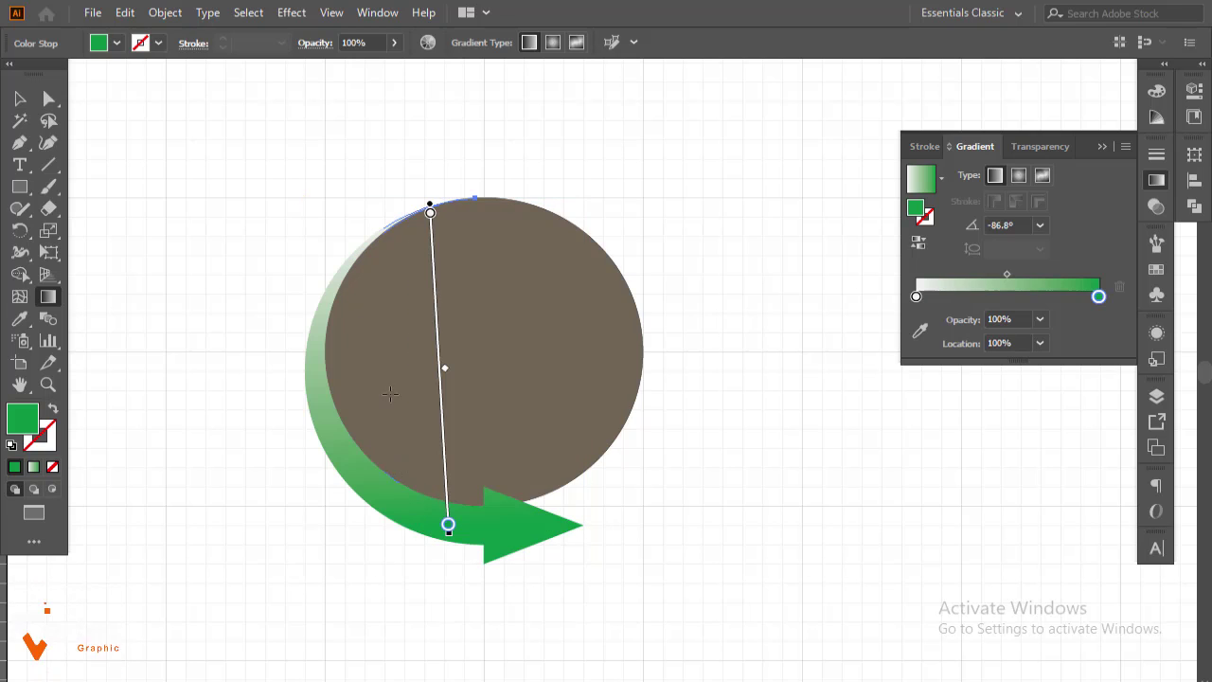
drag(349, 237, 447, 543)
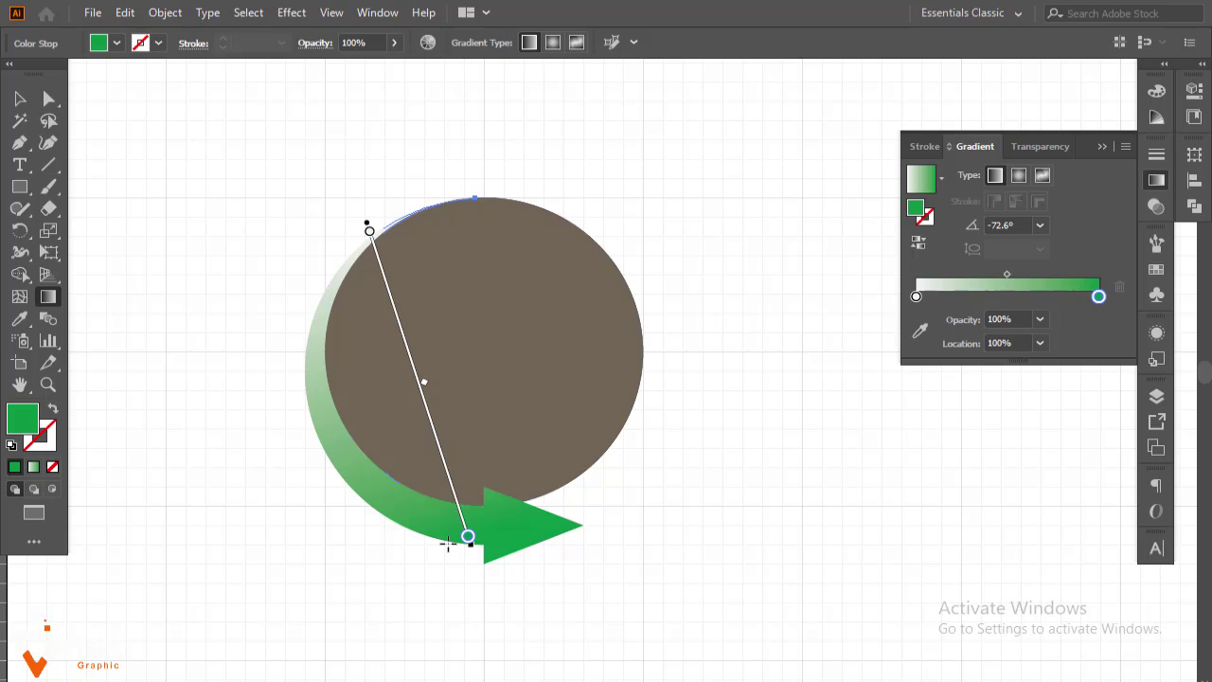
drag(403, 202, 365, 496)
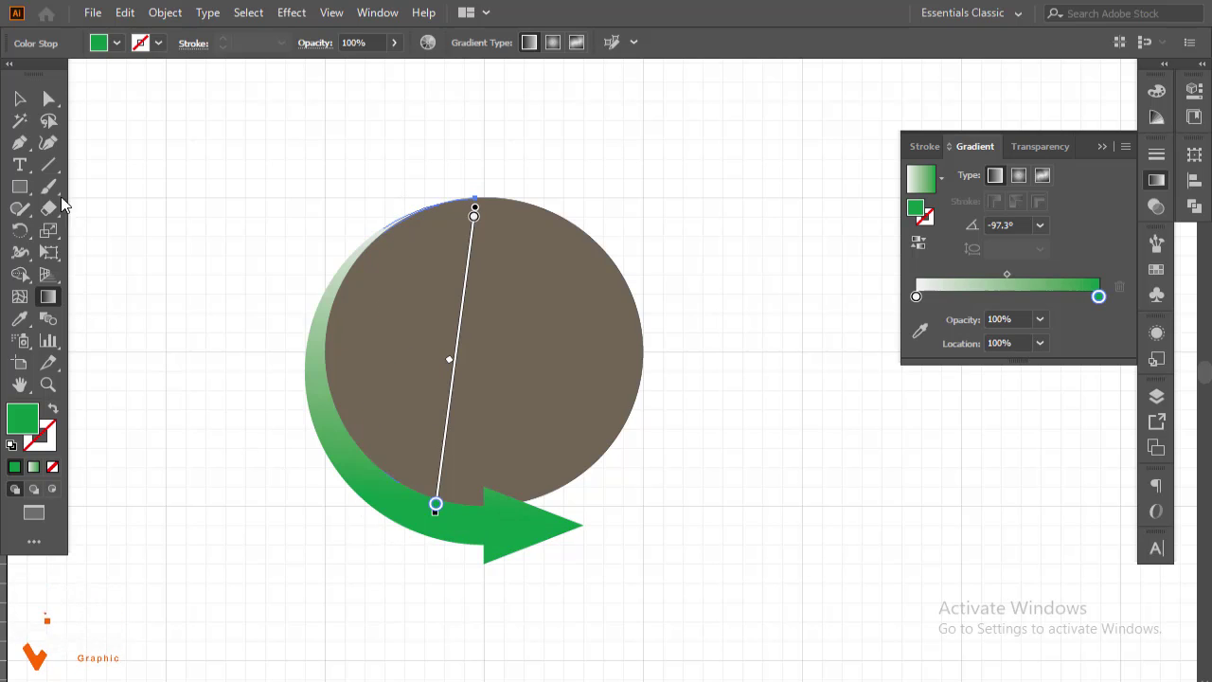
click(20, 98)
click(154, 230)
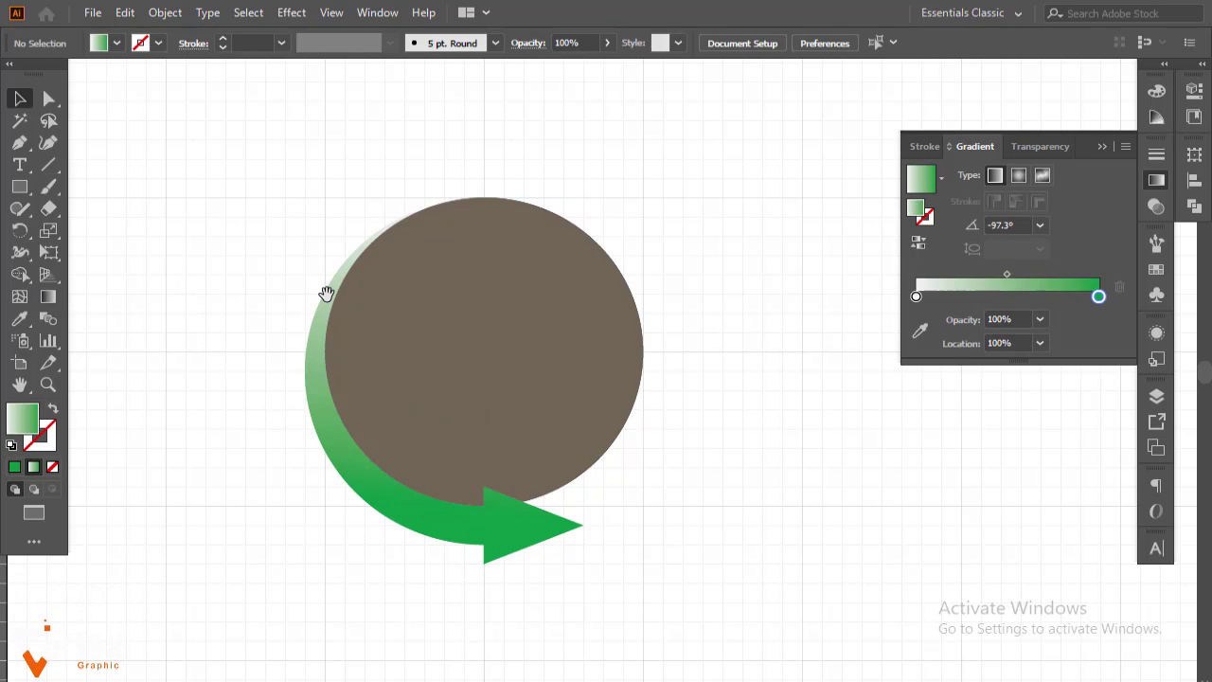
Replace the circle's brown fill with a radial gradient running from white at the centre to a teal swatch at the edge
mouse_move(326, 293)
mouse_down()
mouse_move(446, 319)
mouse_move(474, 352)
mouse_move(323, 298)
mouse_up()
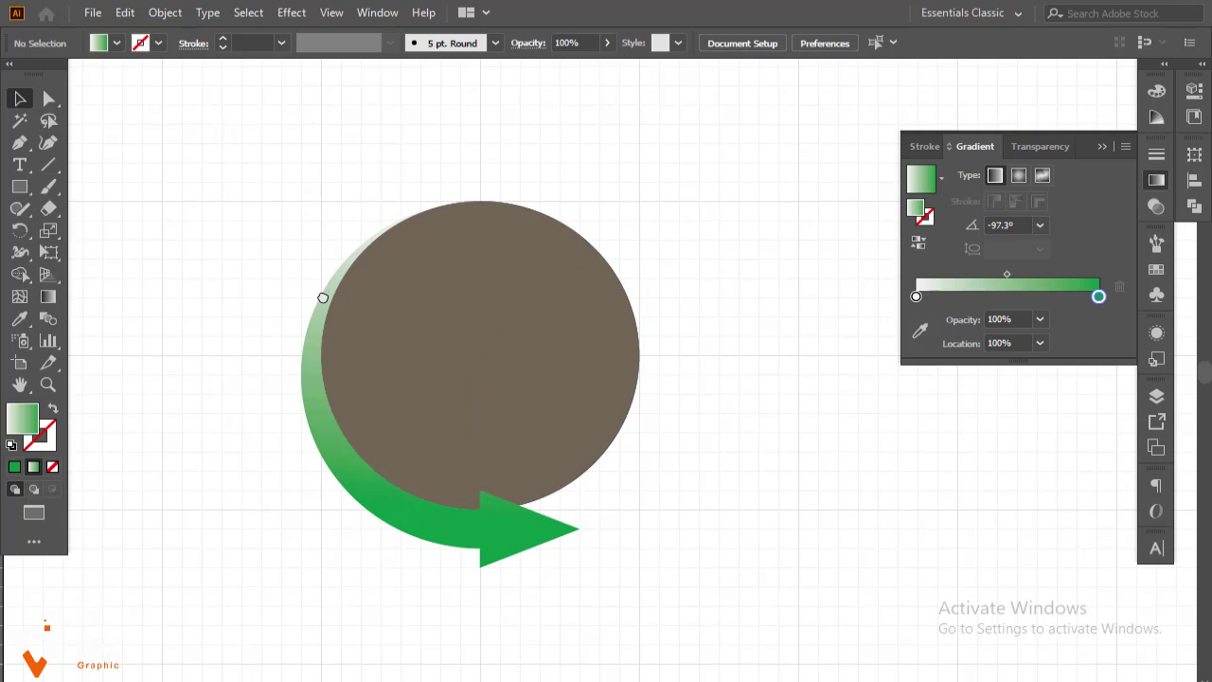
scroll(414, 331, up, 2)
click(454, 411)
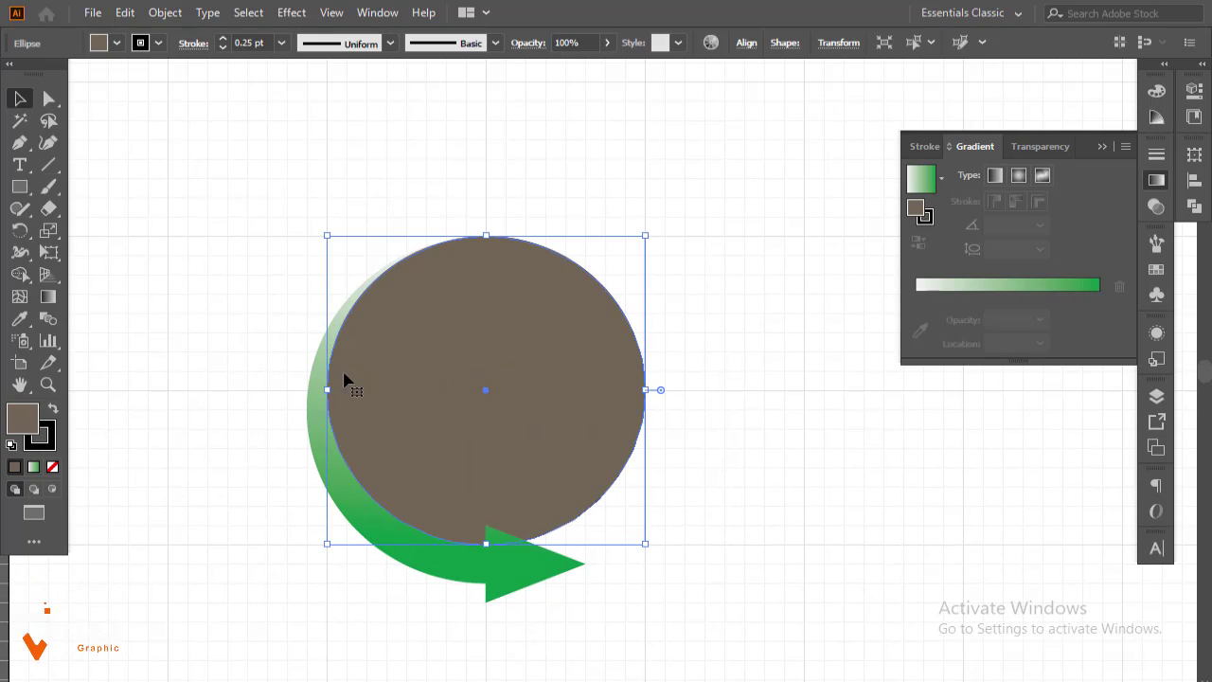
click(1076, 299)
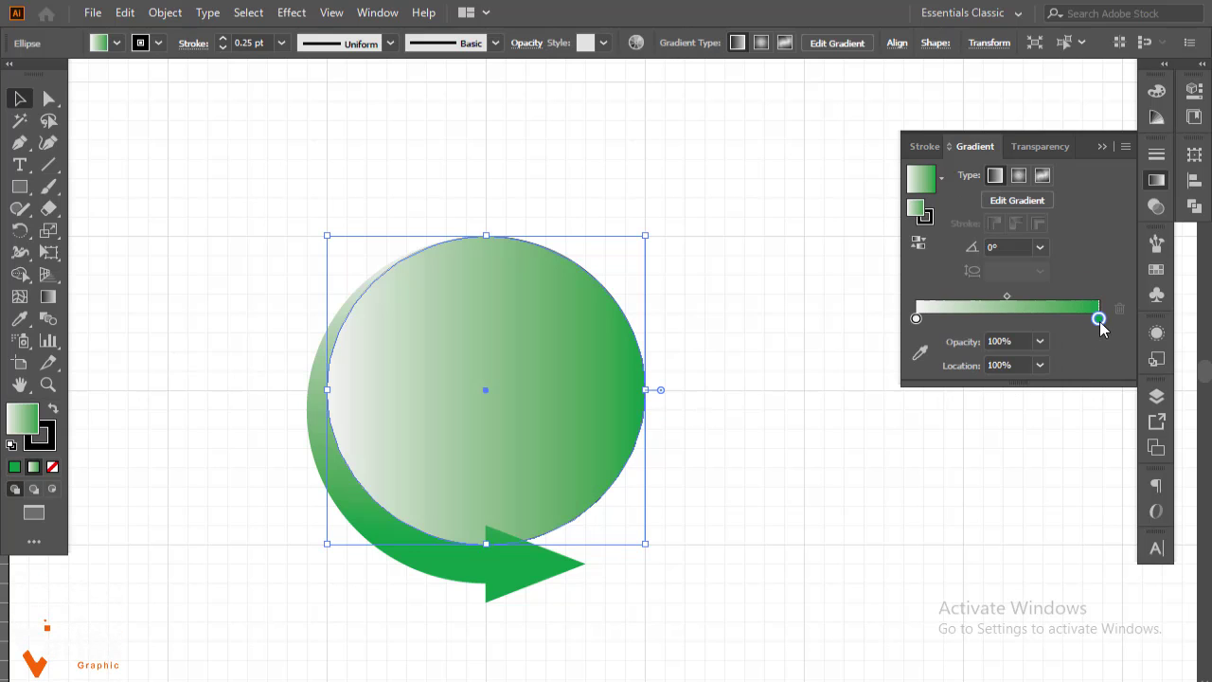
double_click(1098, 319)
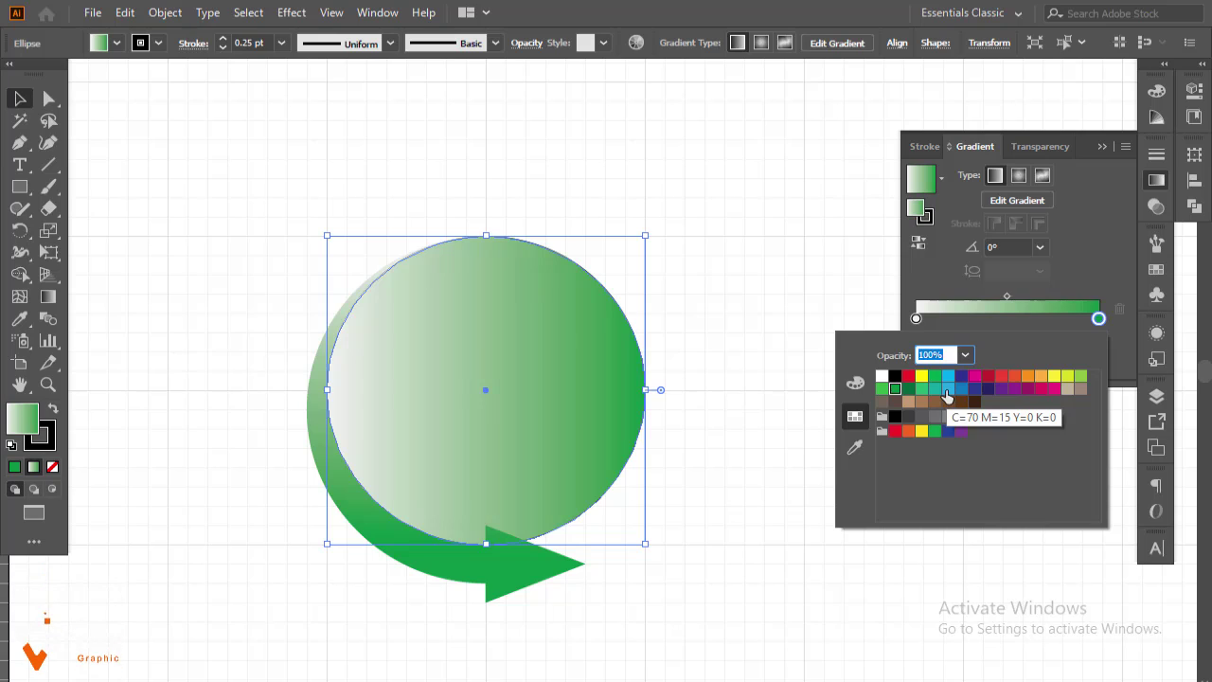
click(934, 389)
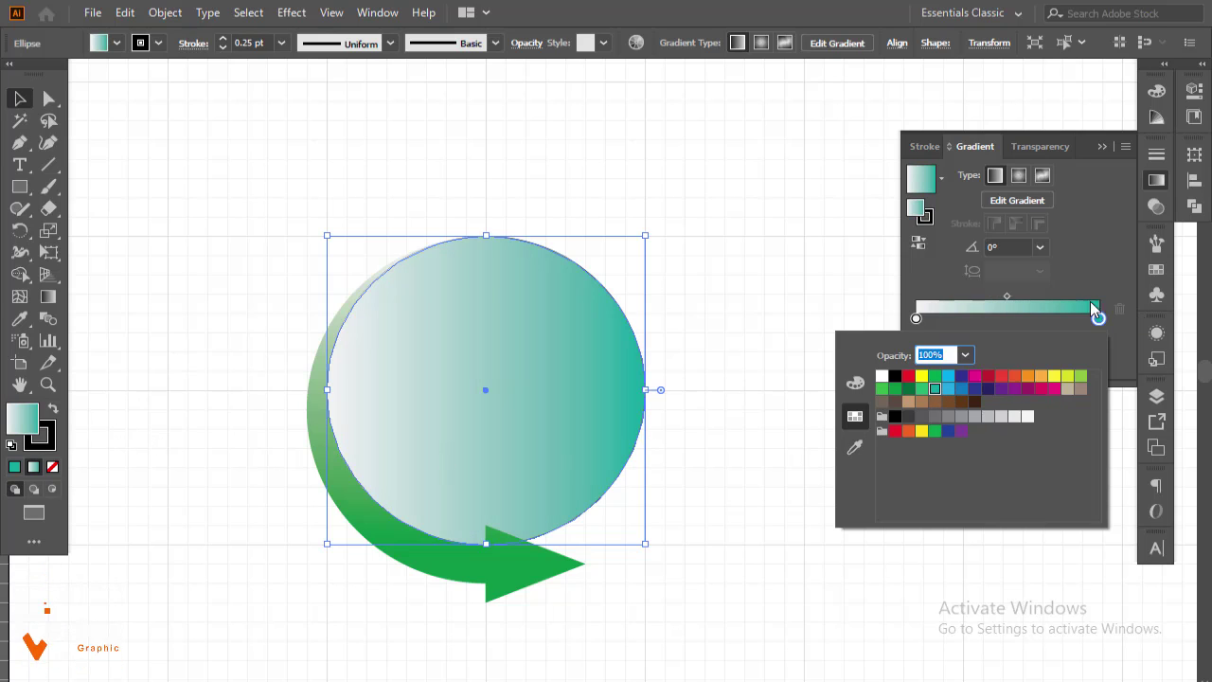
click(1012, 175)
click(1012, 175)
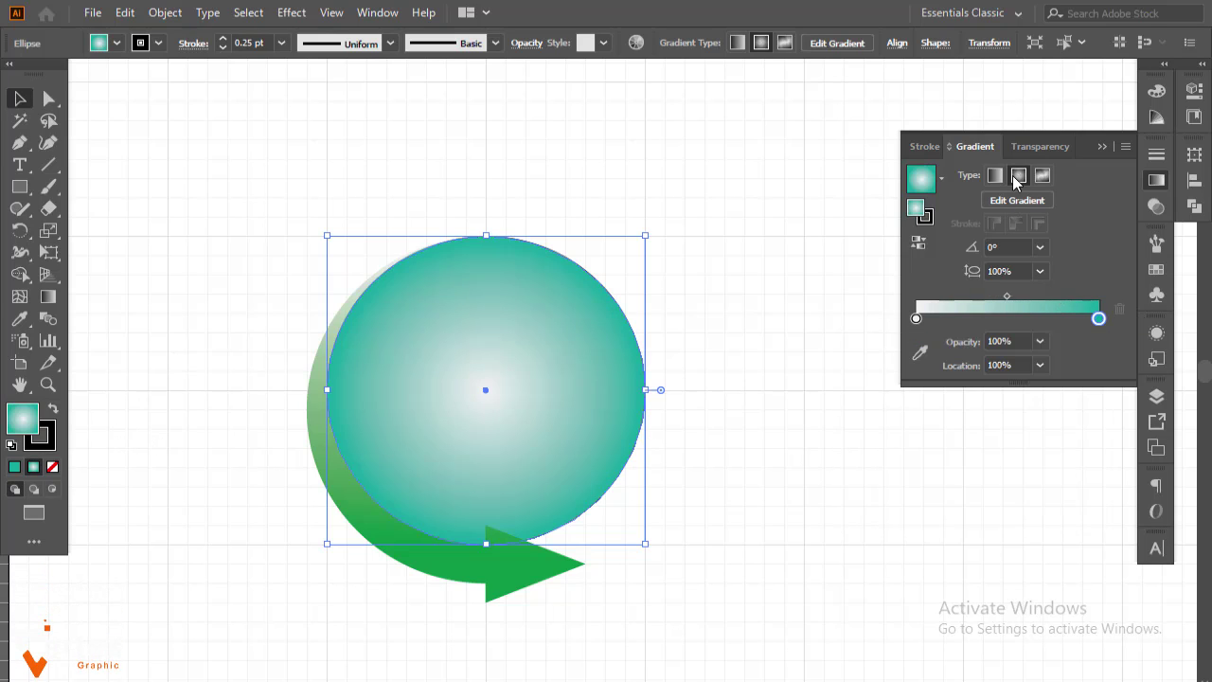
click(820, 354)
Apply an Inner Glow to the curved arrow in white Screen mode with 50% opacity and 3 px blur from the edge
click(356, 493)
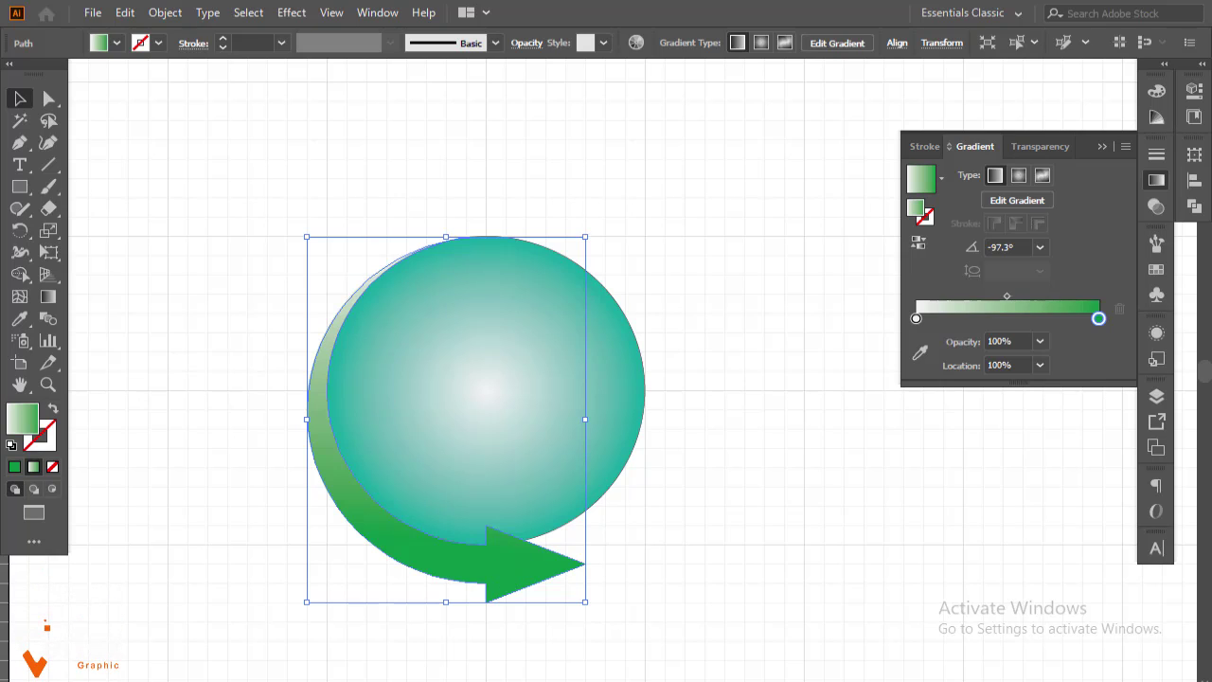
click(1101, 146)
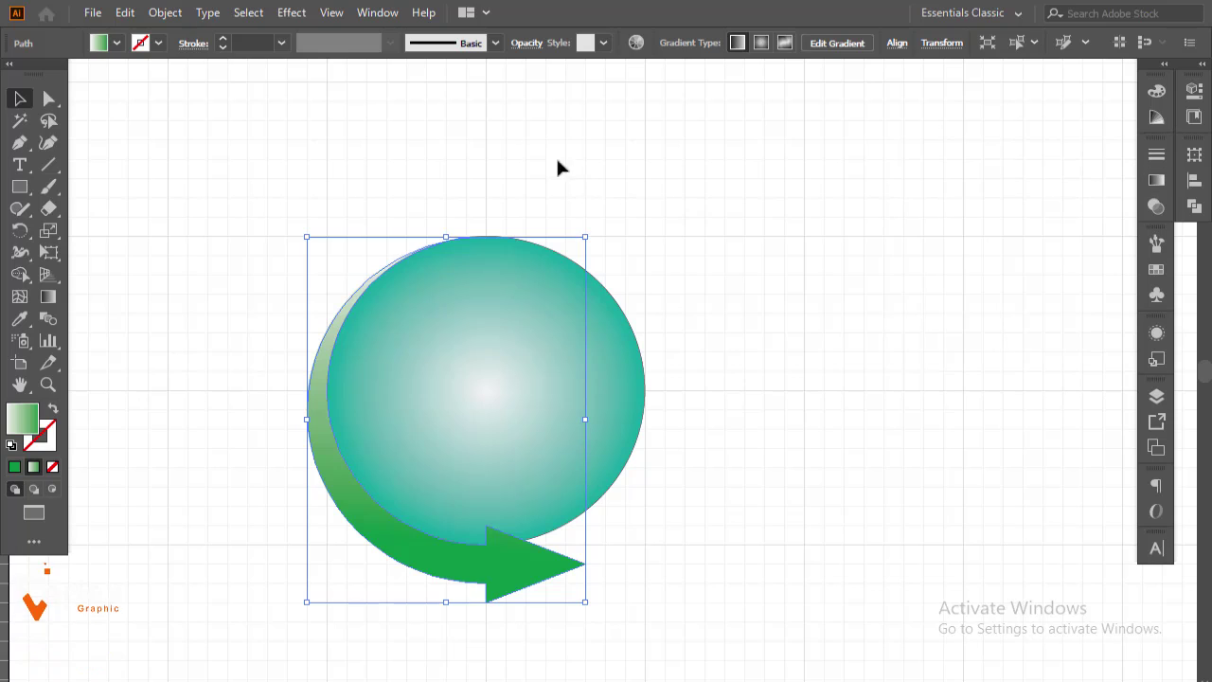
click(293, 13)
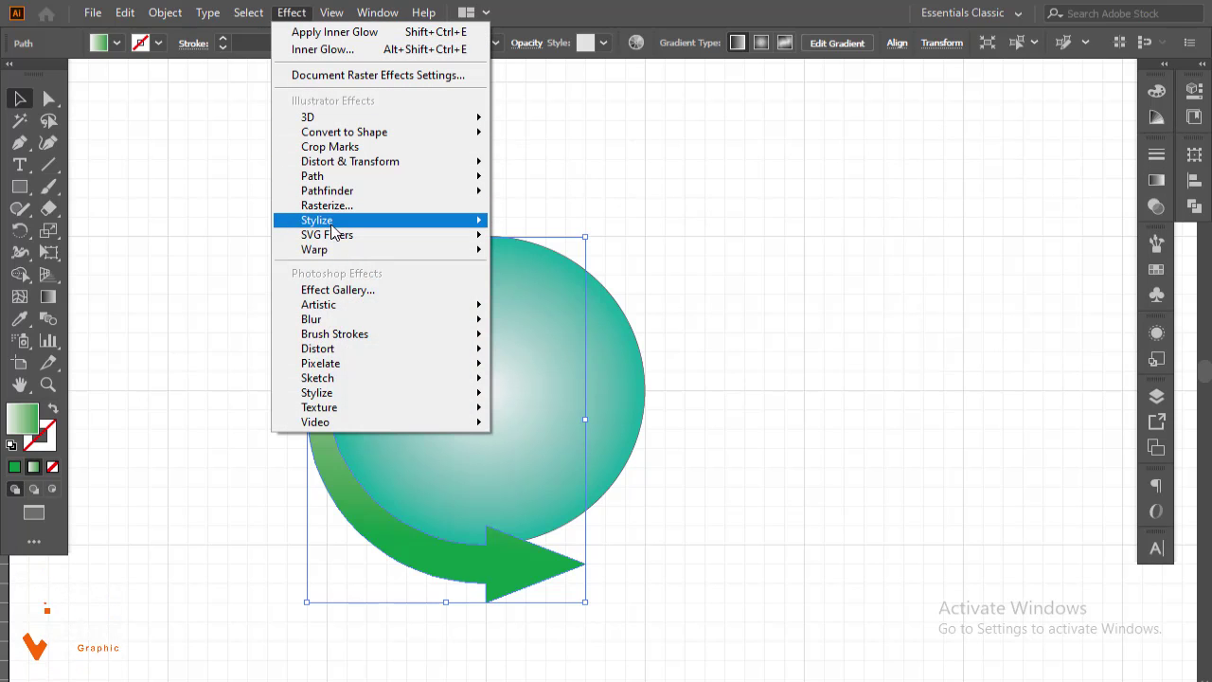
mouse_move(336, 254)
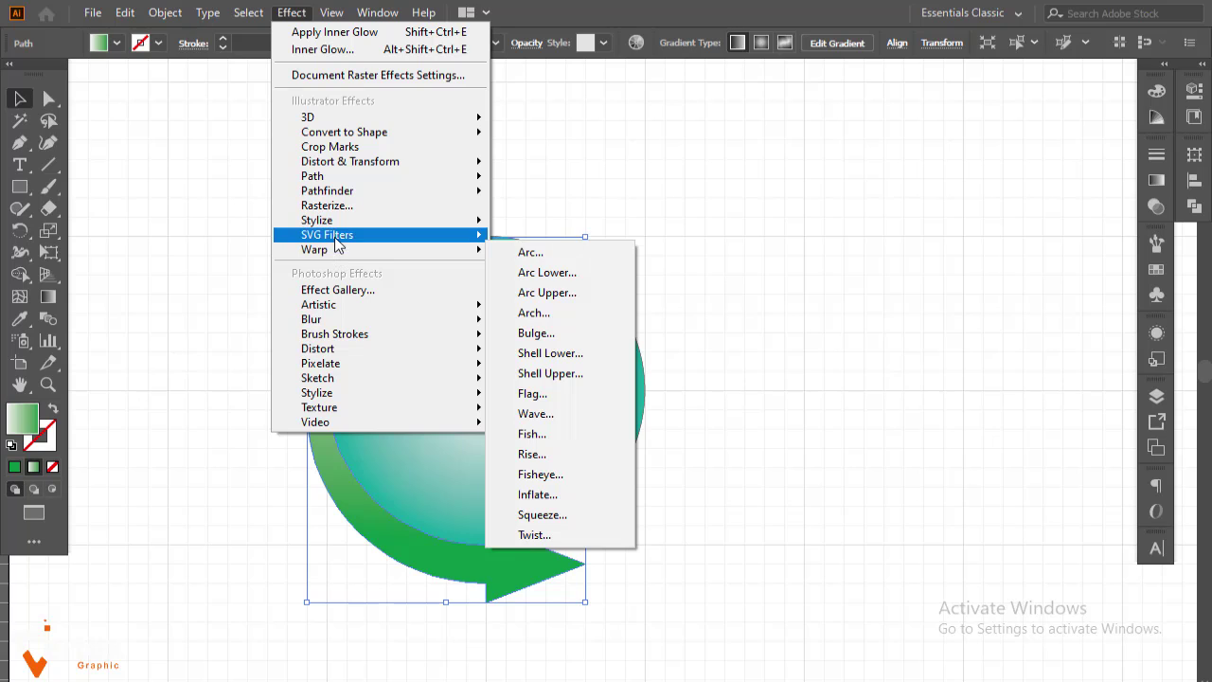
mouse_move(336, 223)
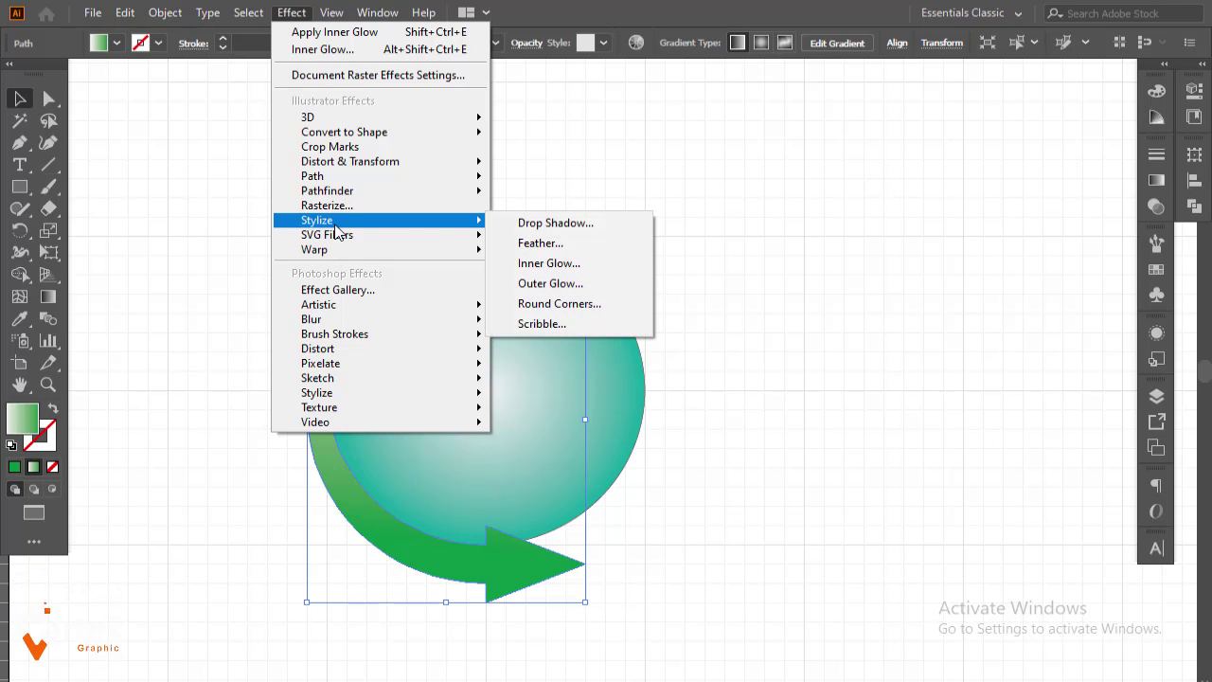
click(558, 264)
click(742, 413)
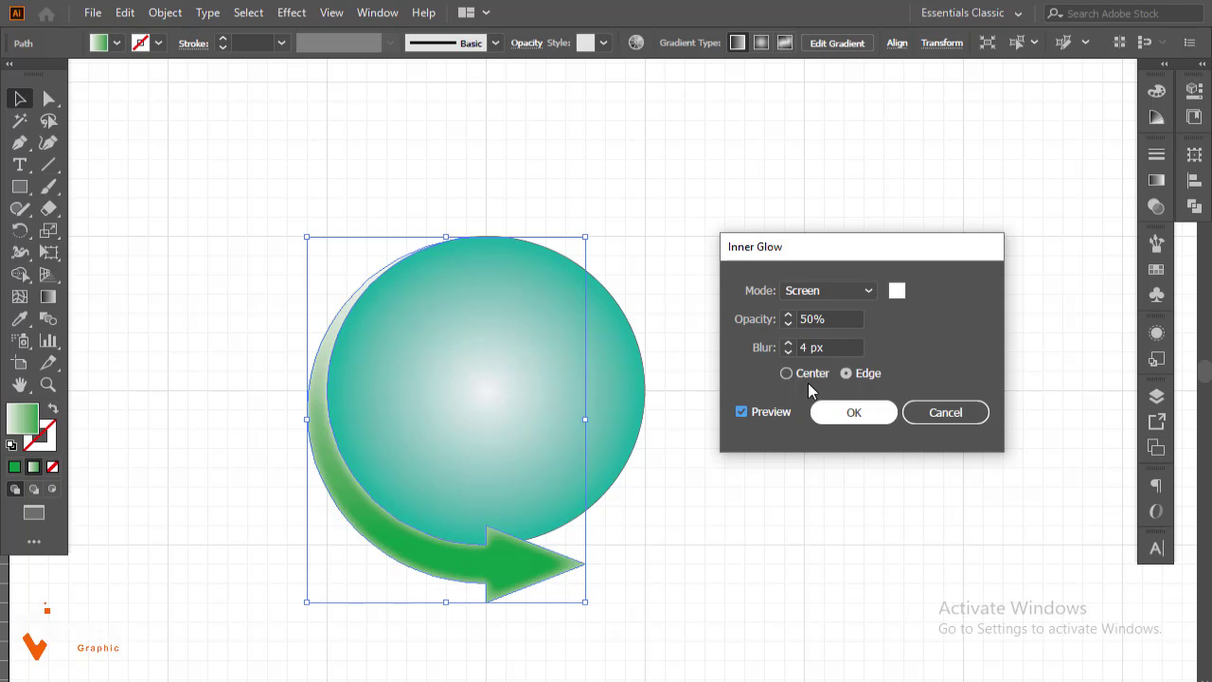
click(788, 351)
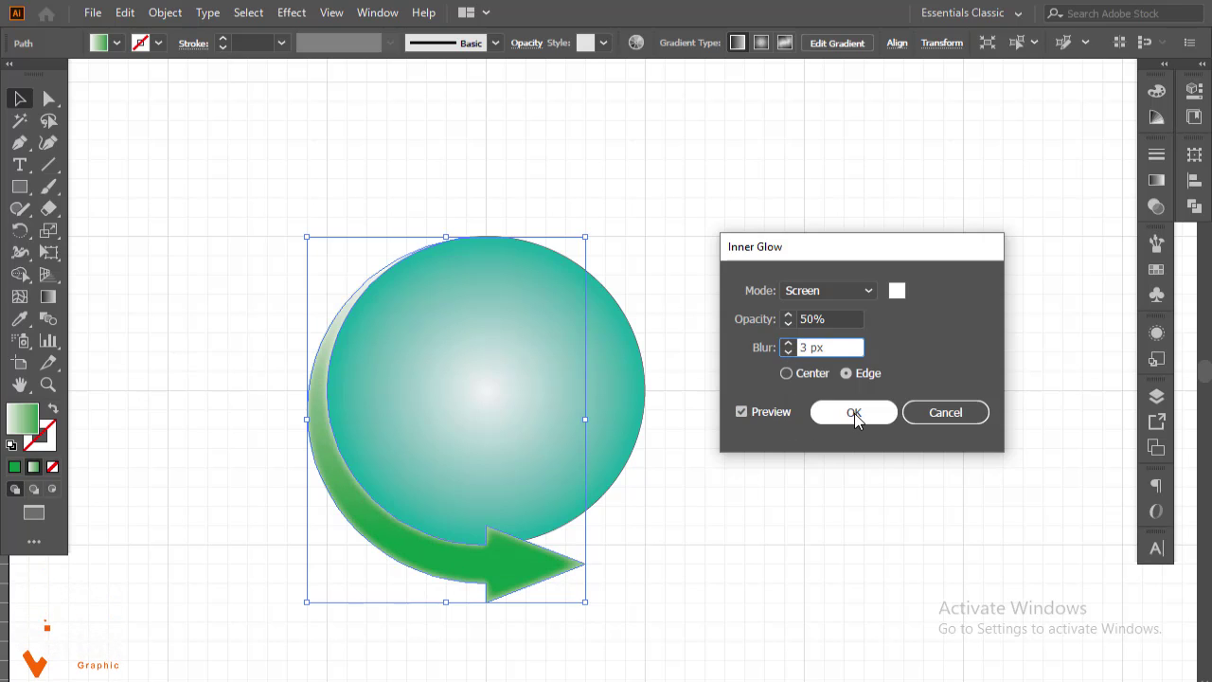
click(854, 412)
click(756, 359)
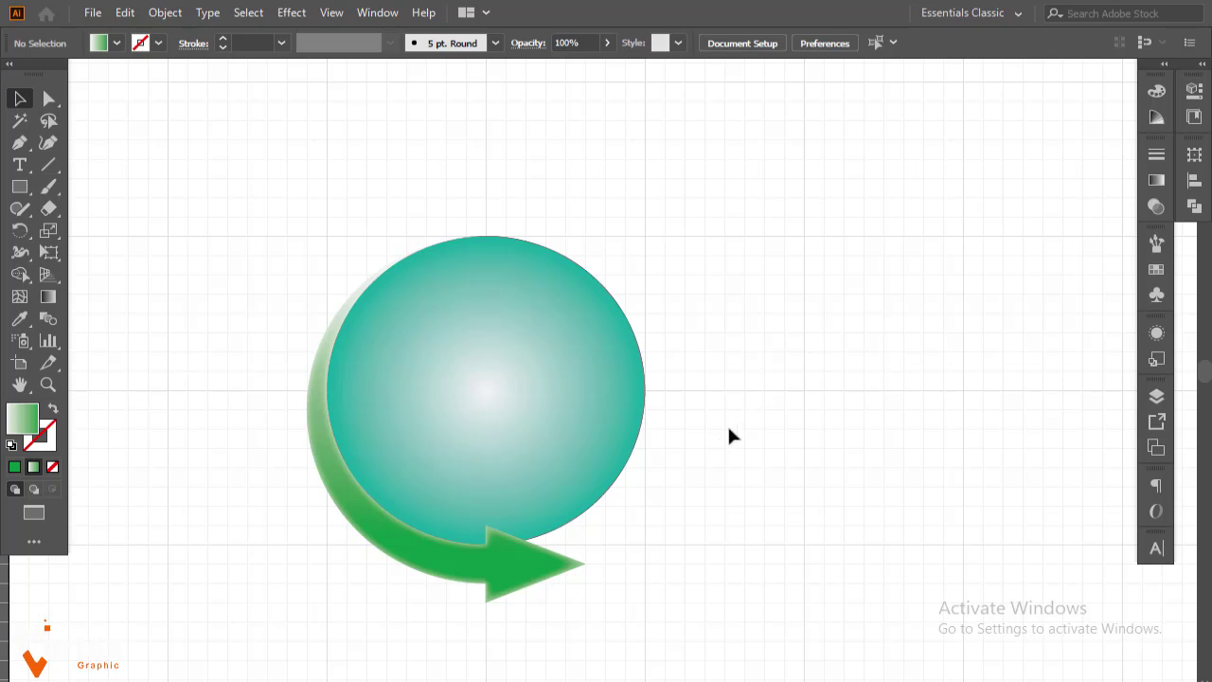
Apply an Inner Glow to the teal circle in white Screen mode with 50% opacity and 4 px blur from the edge
click(611, 437)
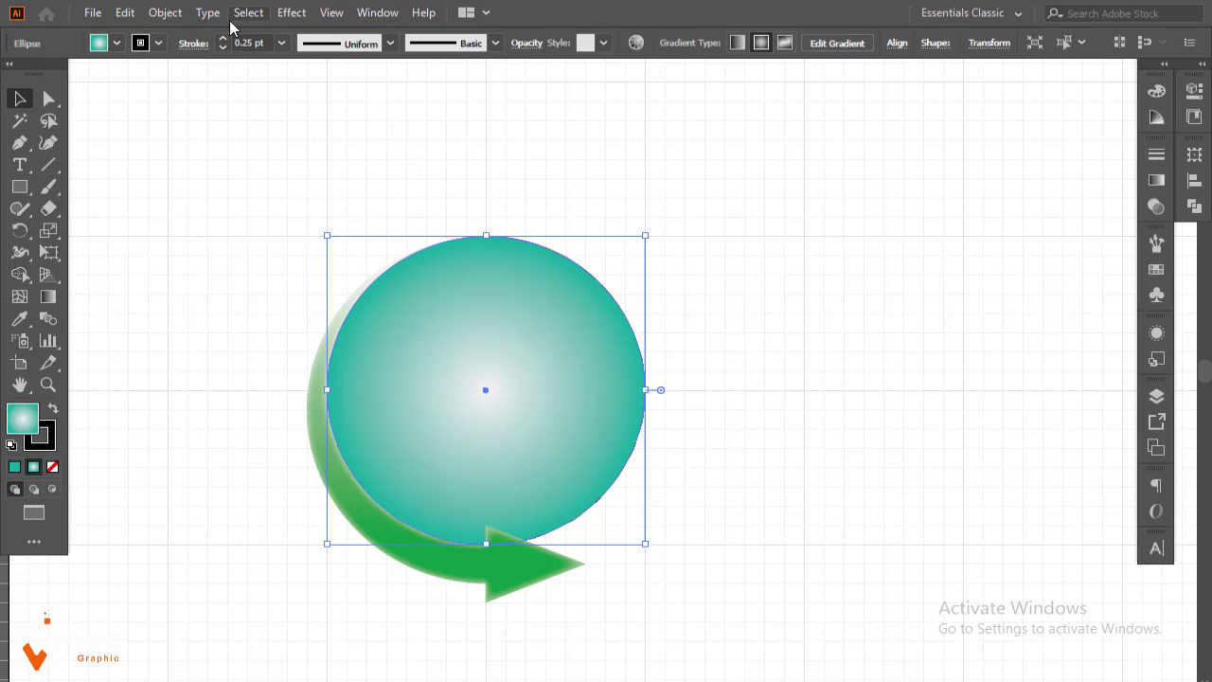
click(297, 14)
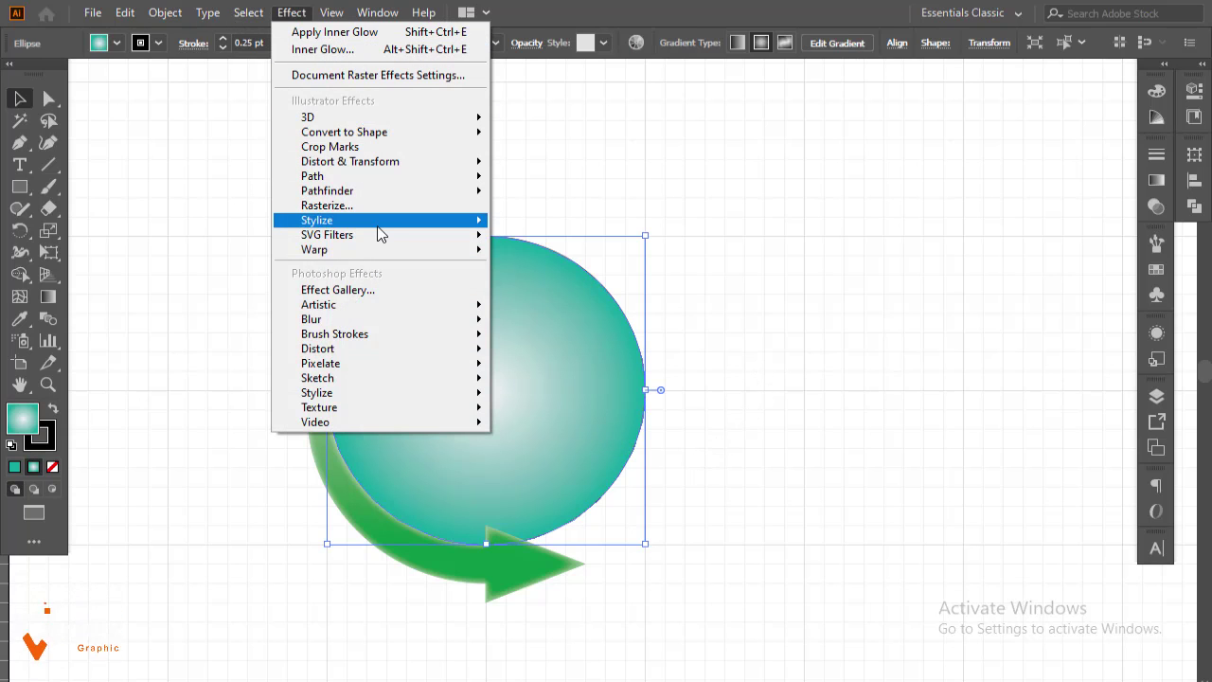
mouse_move(426, 220)
click(559, 264)
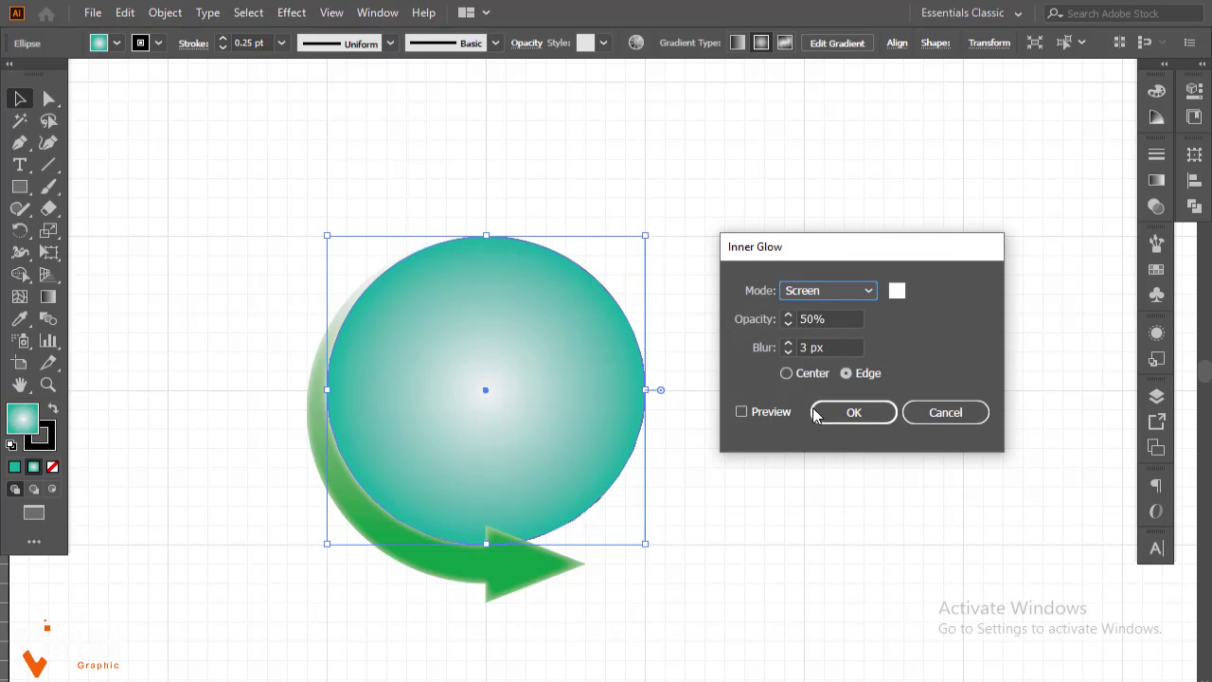
click(768, 412)
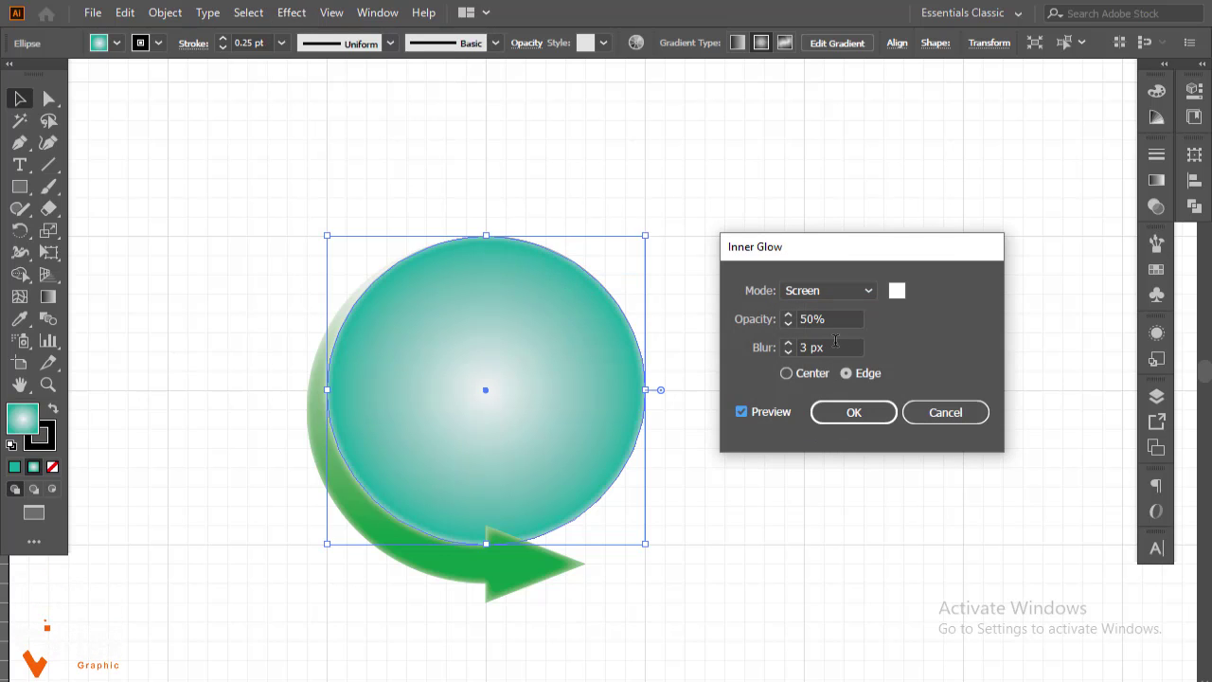
click(789, 343)
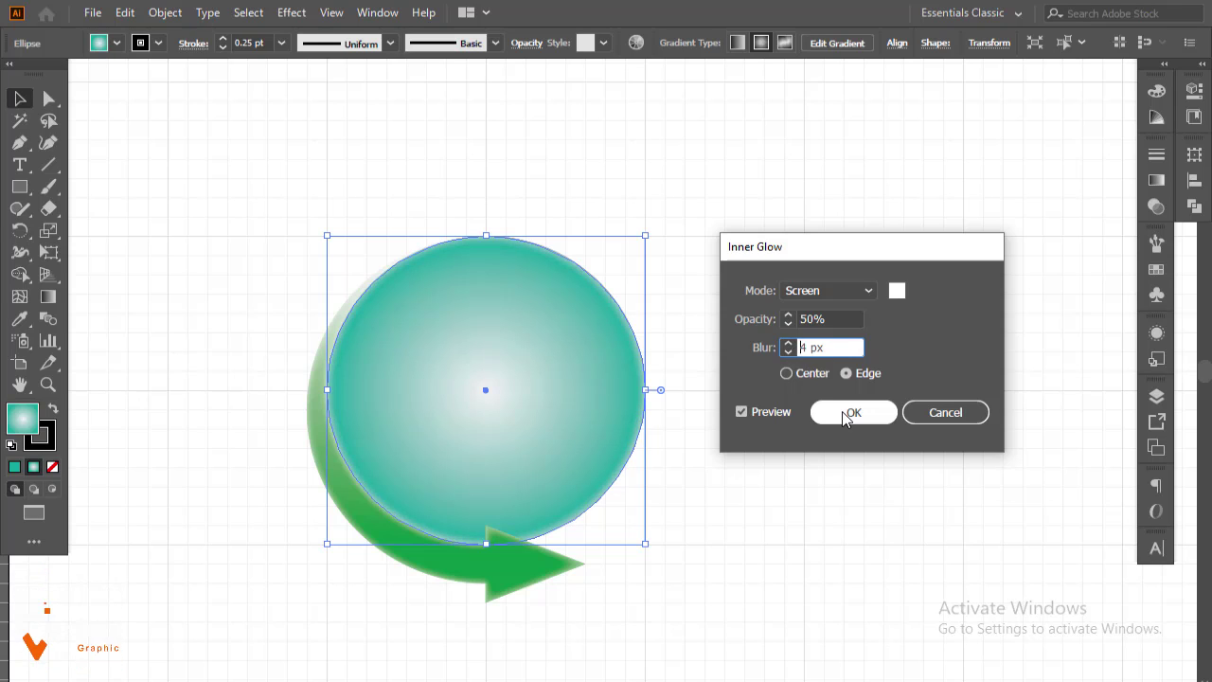
click(841, 411)
click(803, 330)
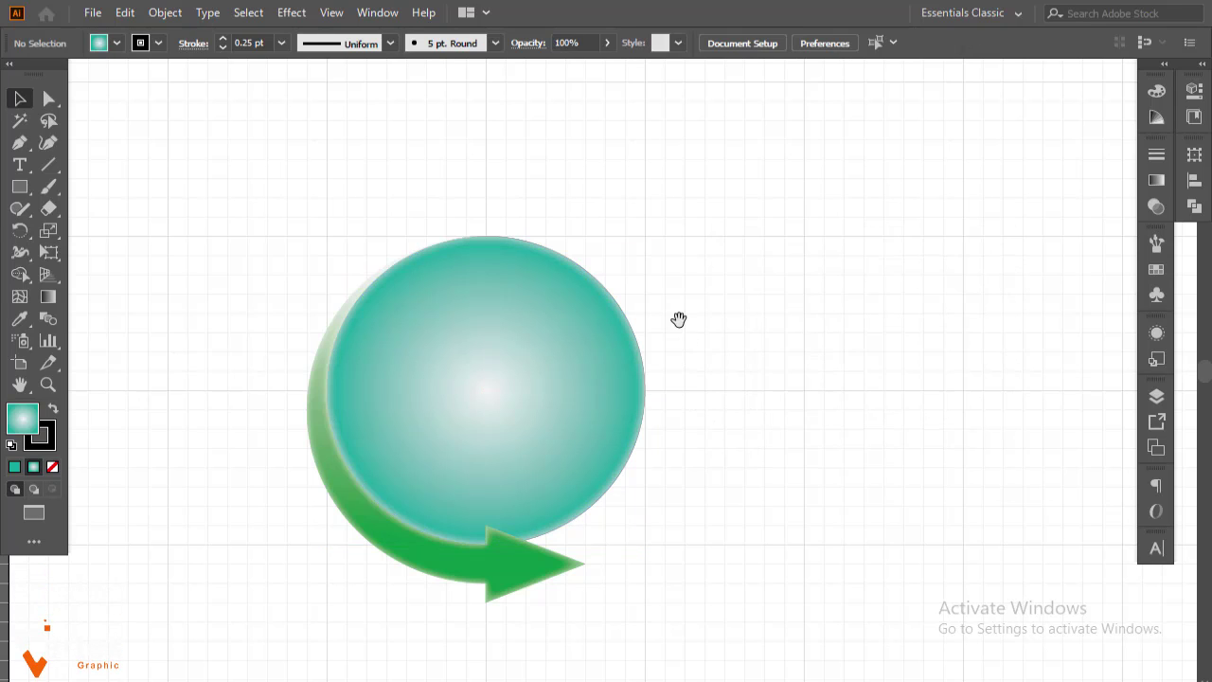
Draw a wide, flat ellipse in the empty area above and left of the circle and fill it with a light brown swatch
drag(678, 319, 687, 284)
drag(394, 284, 438, 319)
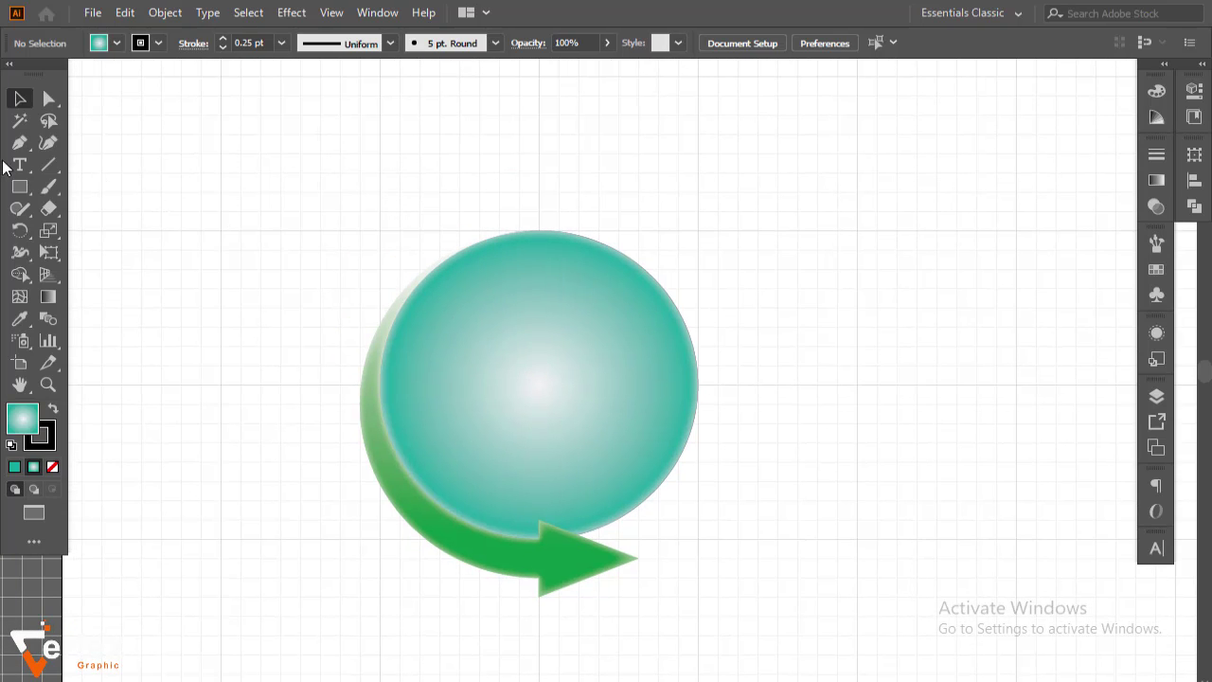
click(14, 186)
click(95, 230)
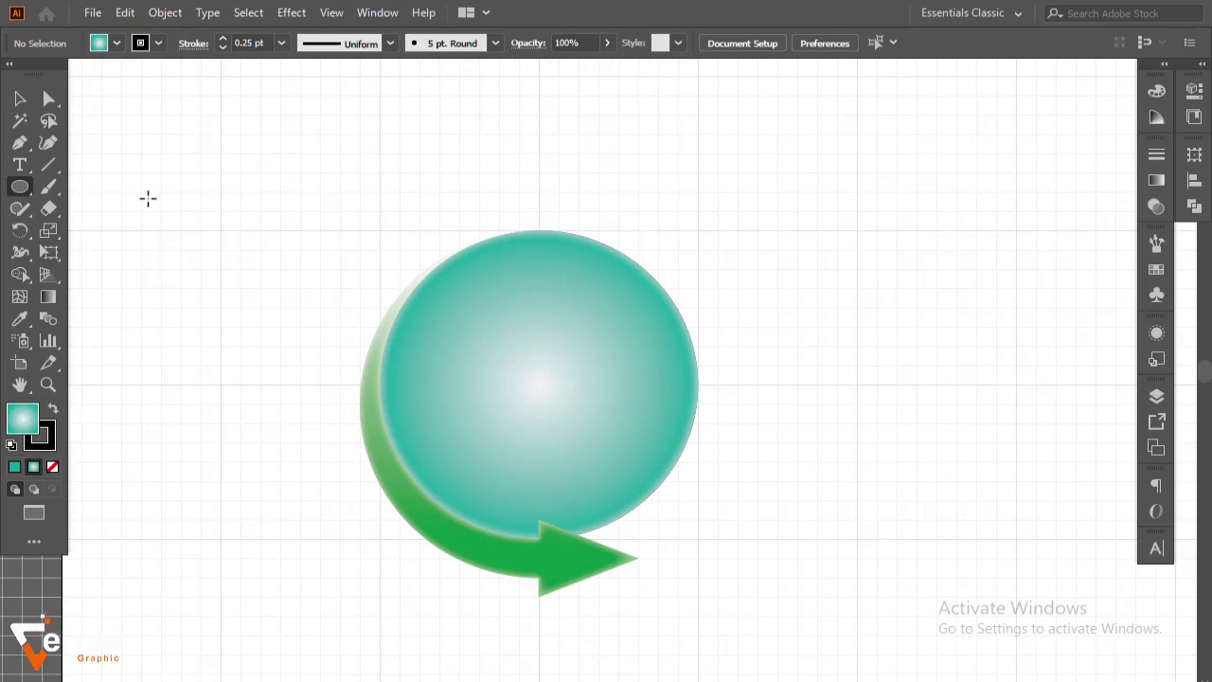
drag(161, 153, 363, 208)
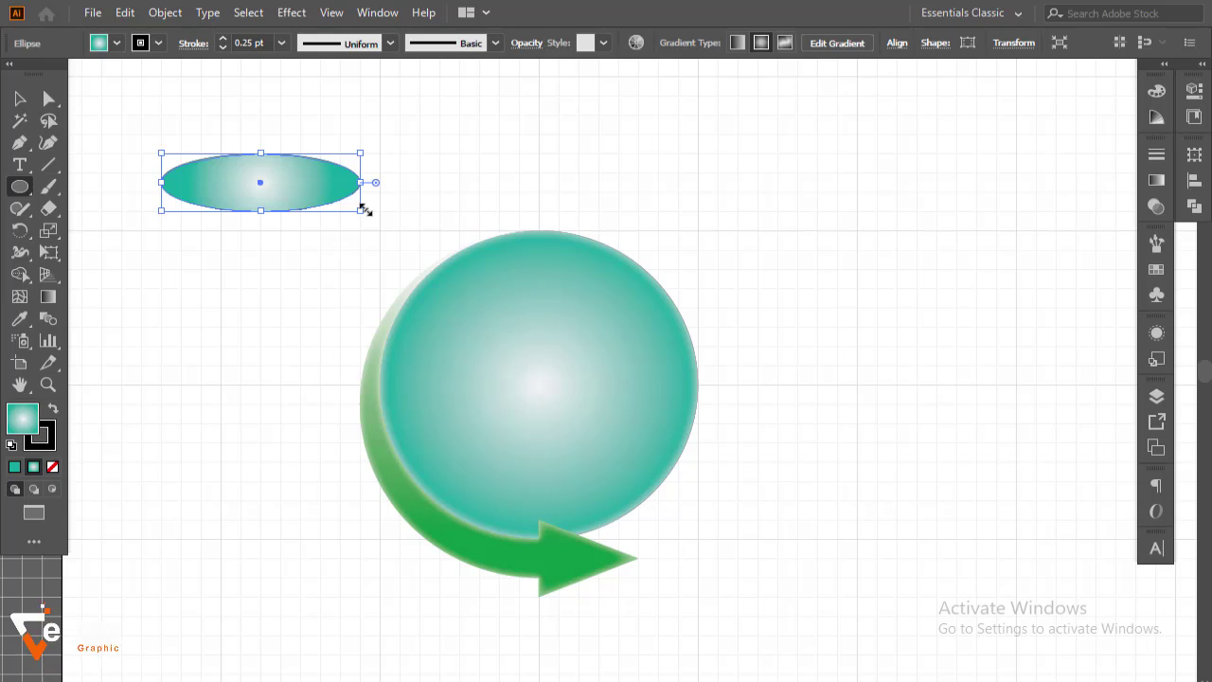
click(117, 43)
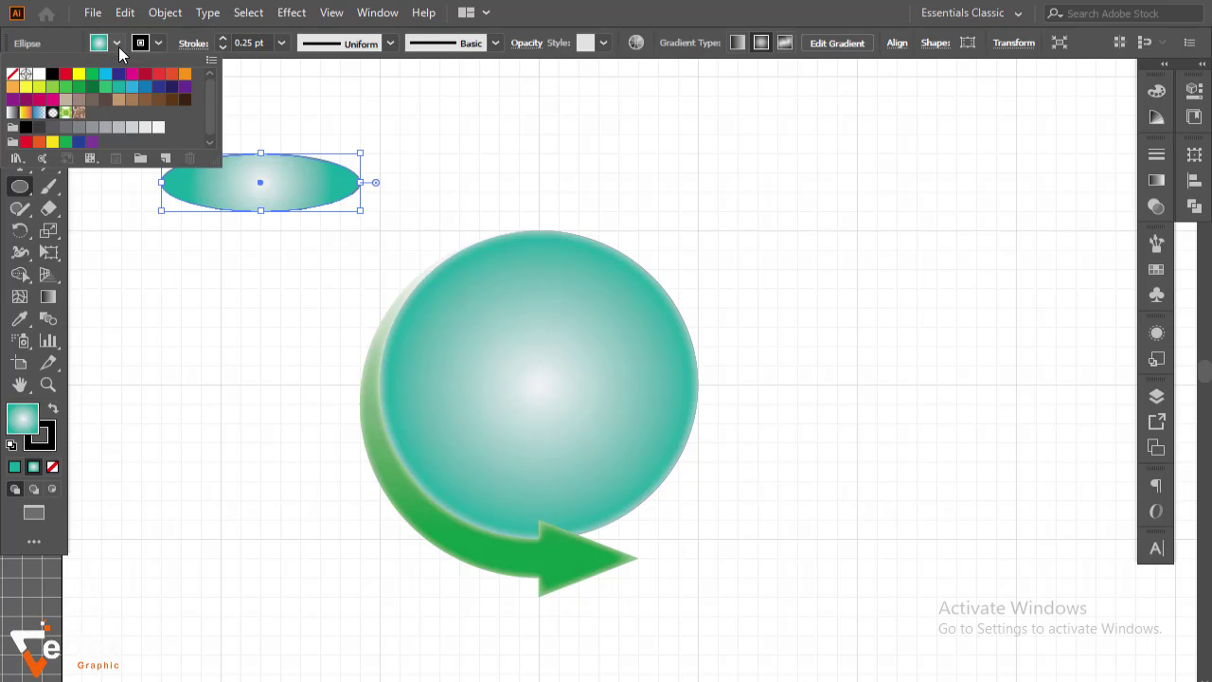
click(75, 100)
click(102, 200)
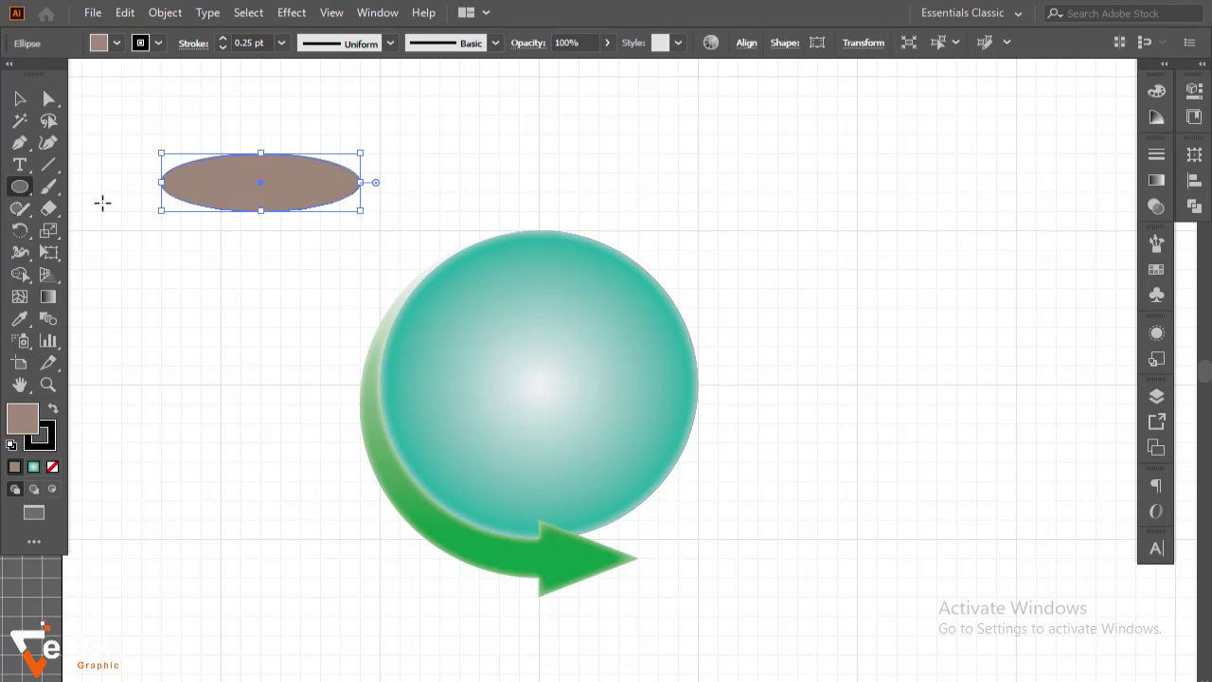
Apply a horizontal Arc warp to the brown ellipse with a bend of roughly 60% and -42% horizontal distortion
click(21, 97)
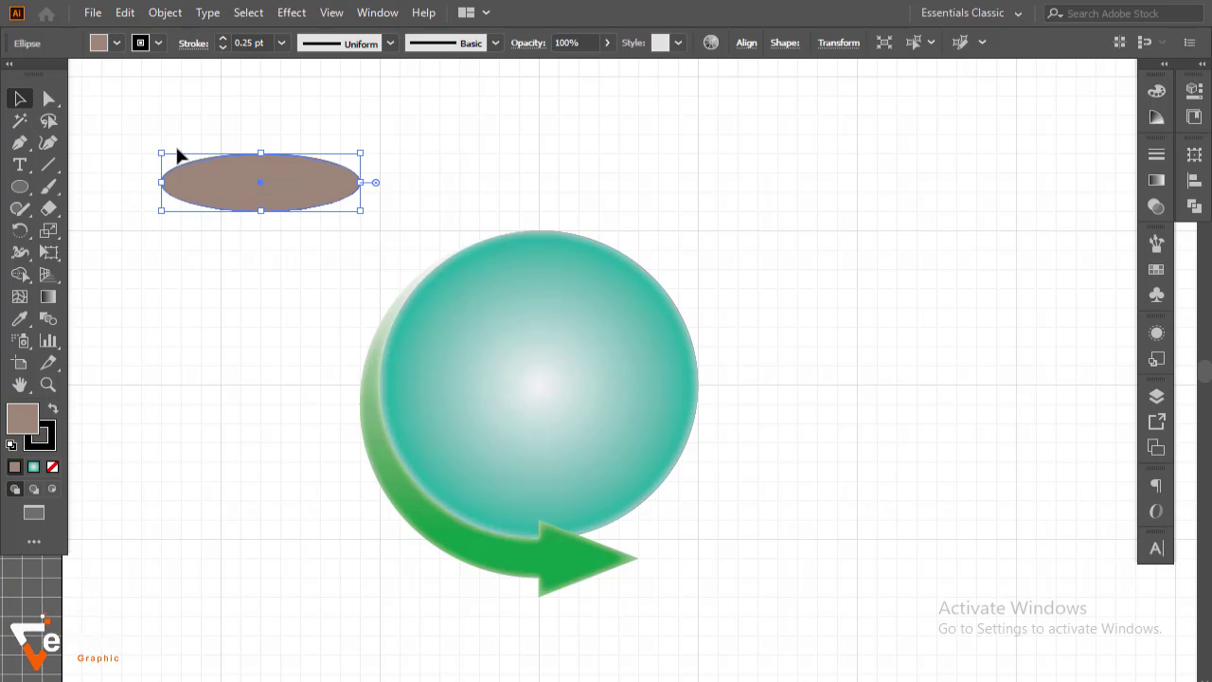
click(331, 13)
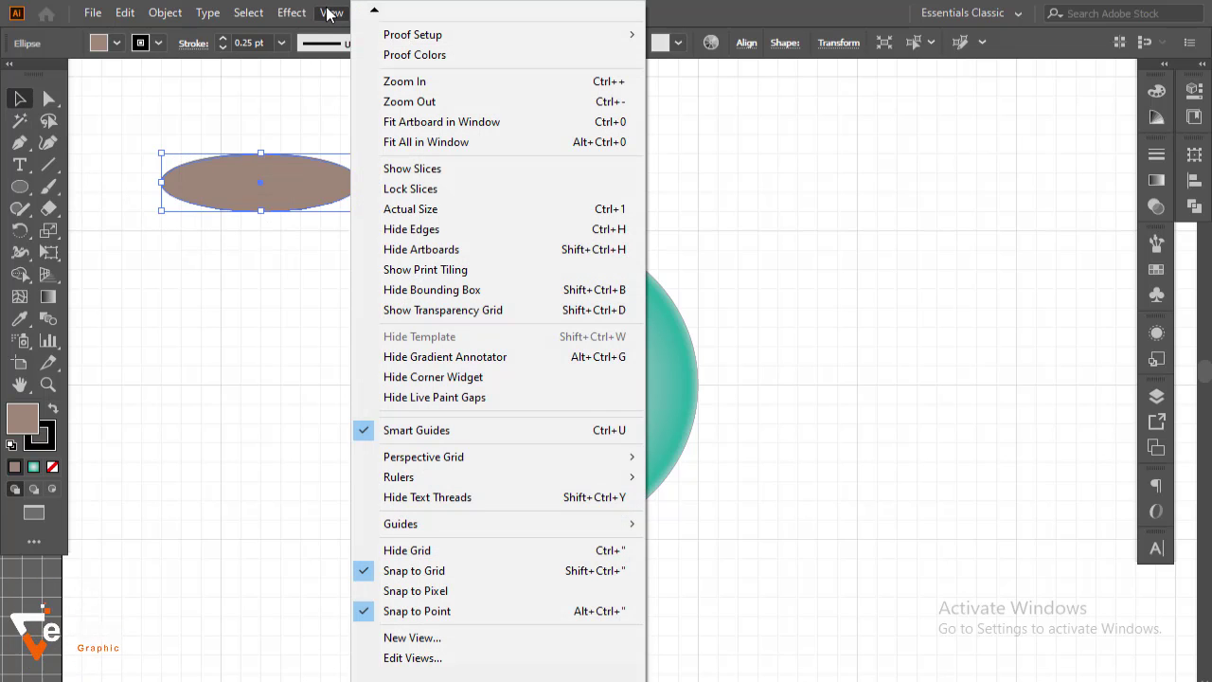
mouse_move(289, 12)
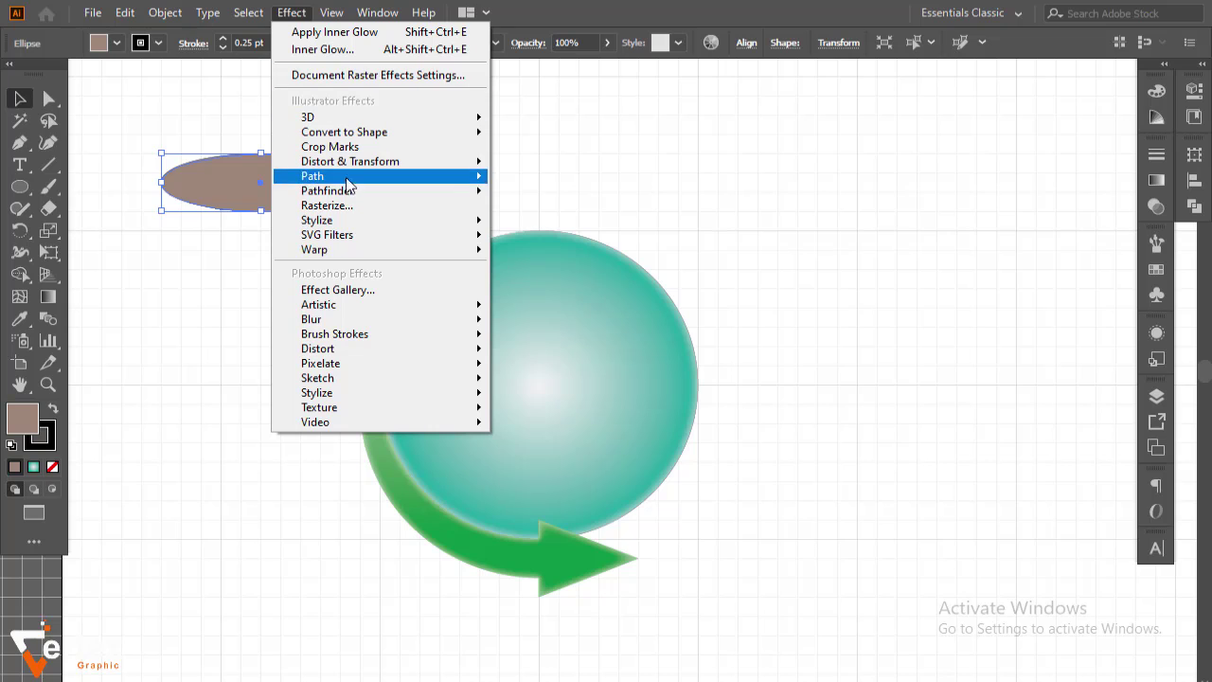
mouse_move(359, 318)
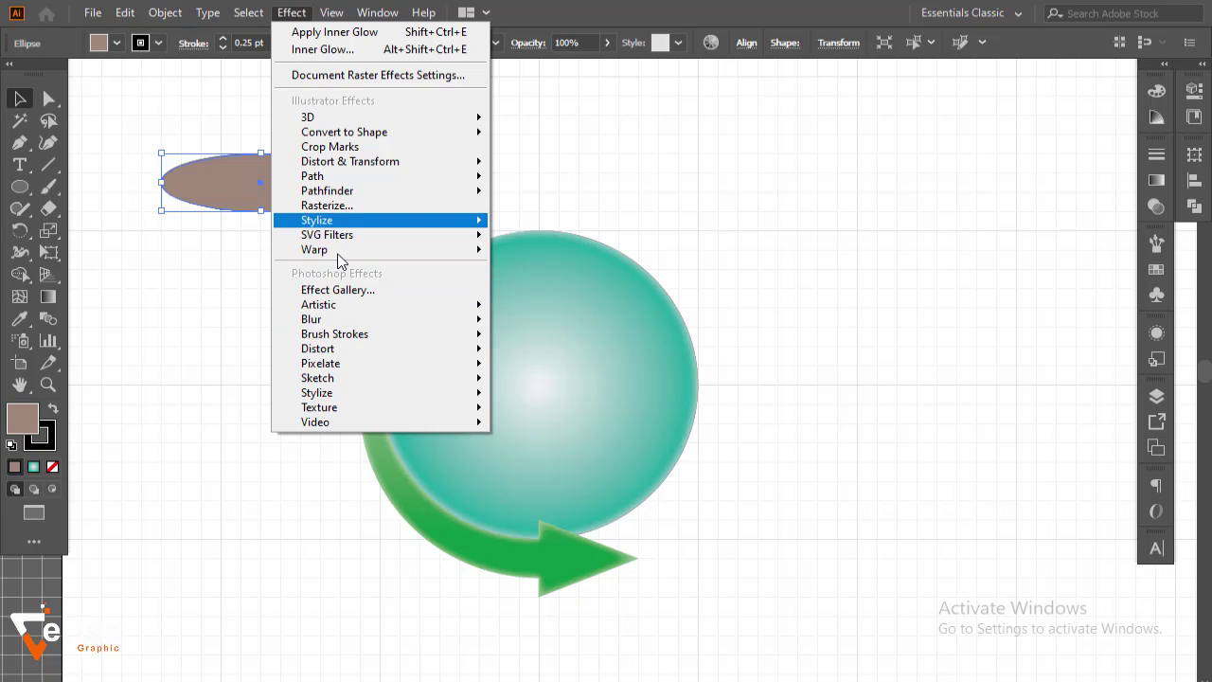
mouse_move(341, 254)
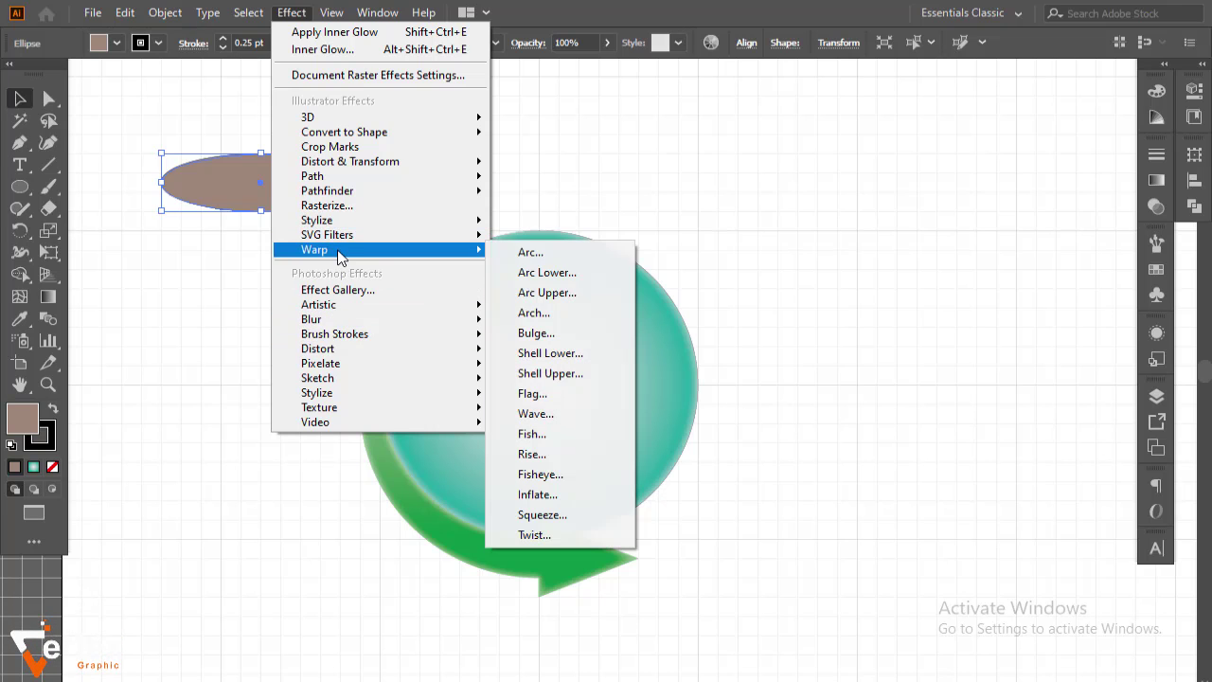
click(573, 252)
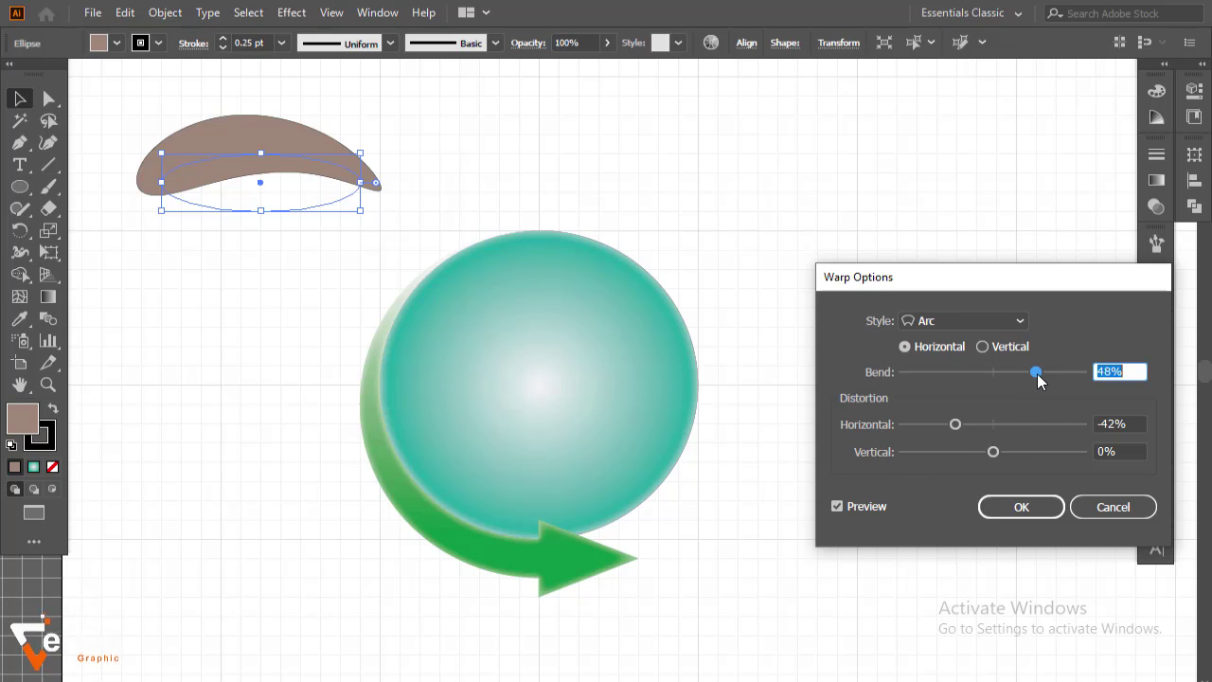
drag(1036, 374, 1056, 381)
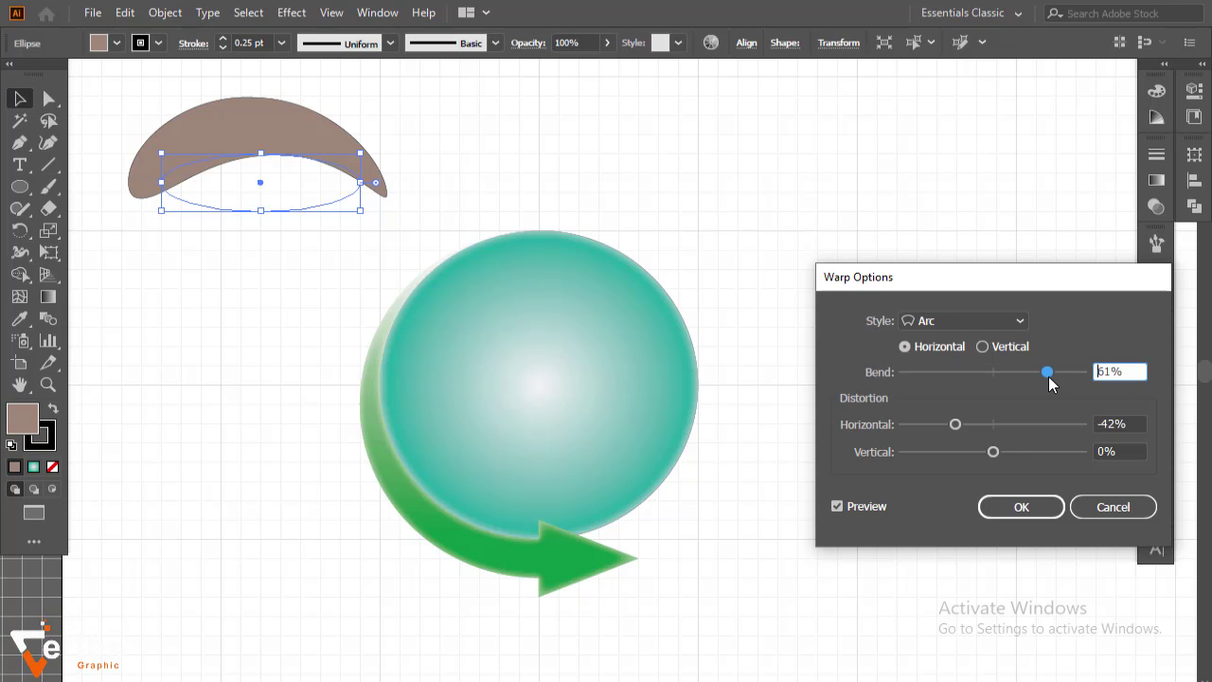
click(1021, 506)
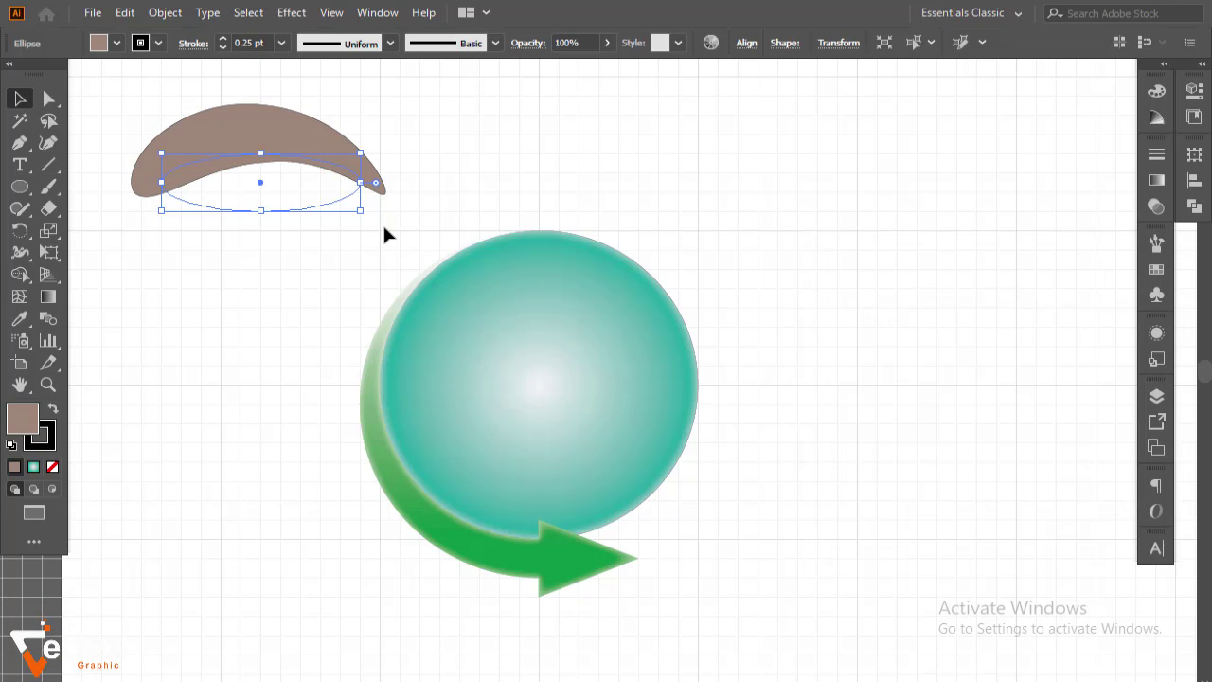
Expand the warped brown shape's appearance and place it, shrunk and rotated clockwise, inside the circle's upper-right edge
click(176, 17)
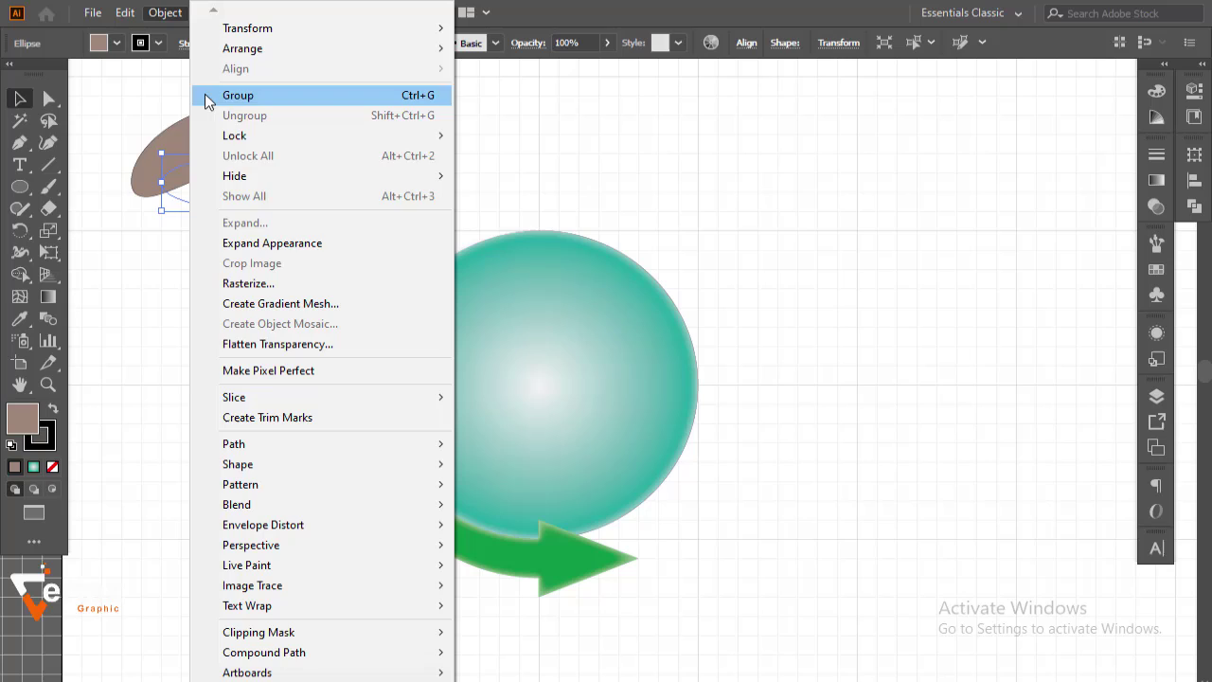
click(261, 240)
drag(385, 197, 257, 190)
drag(223, 140, 509, 296)
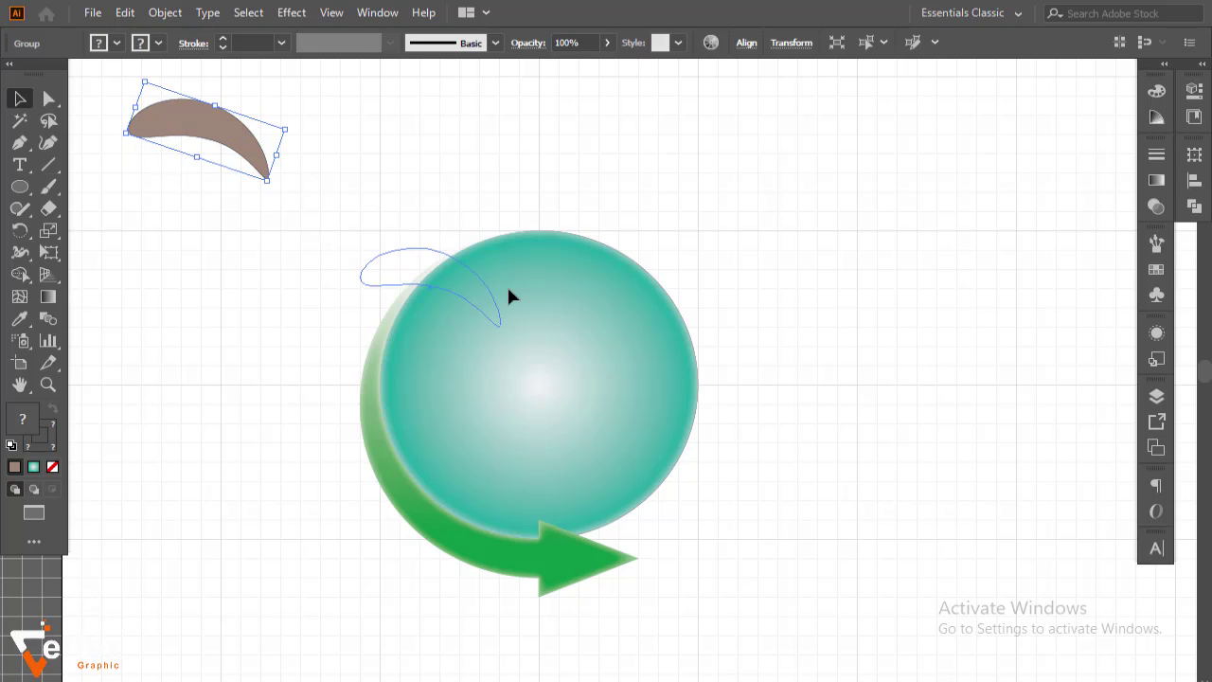
drag(585, 307, 581, 292)
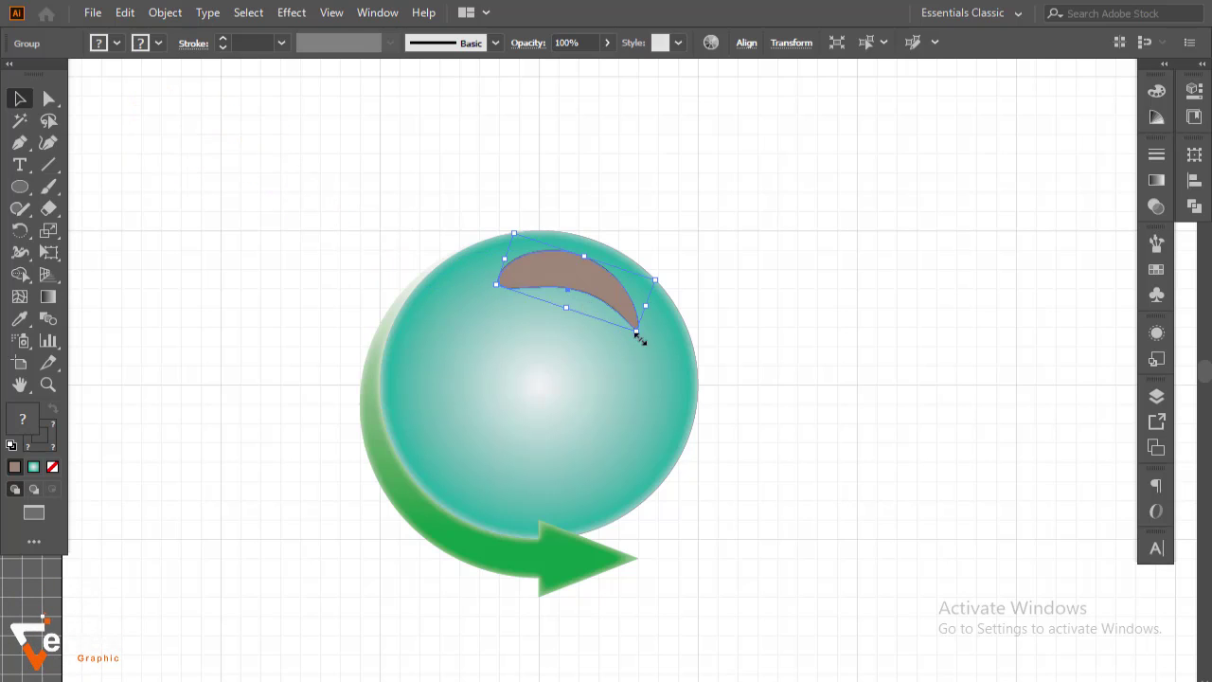
drag(629, 358, 619, 354)
drag(621, 298, 621, 299)
click(755, 294)
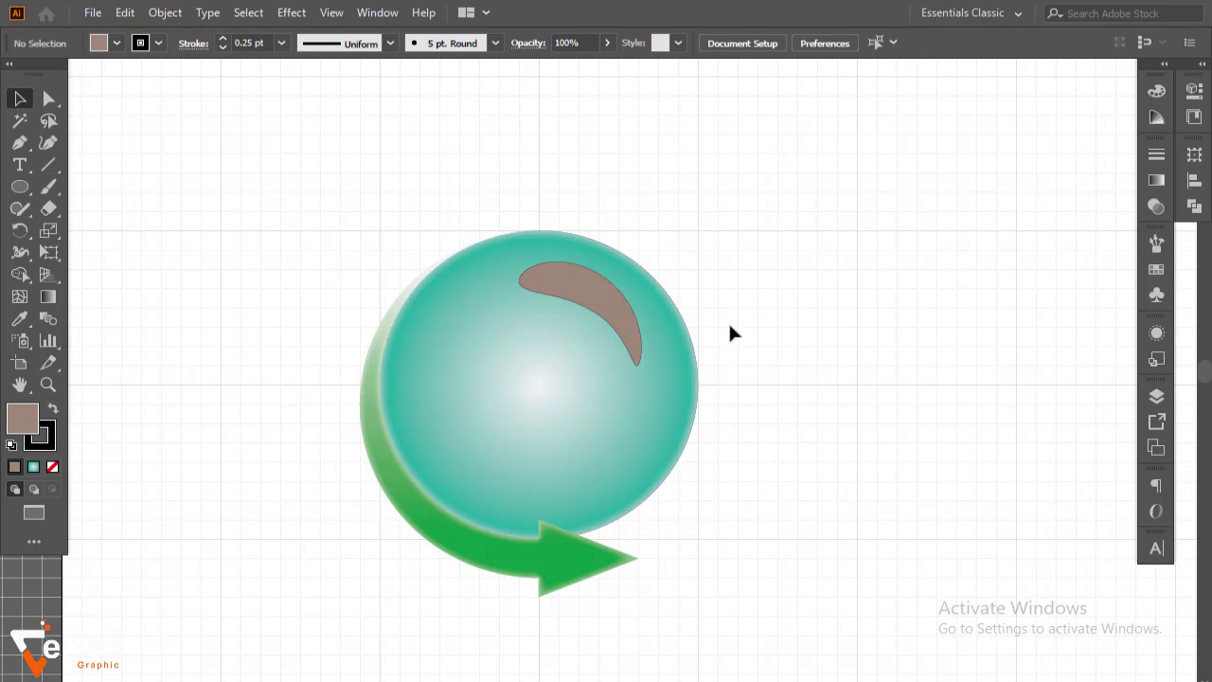
Remove the stroke from the brown highlight shape on the circle
click(612, 313)
click(142, 44)
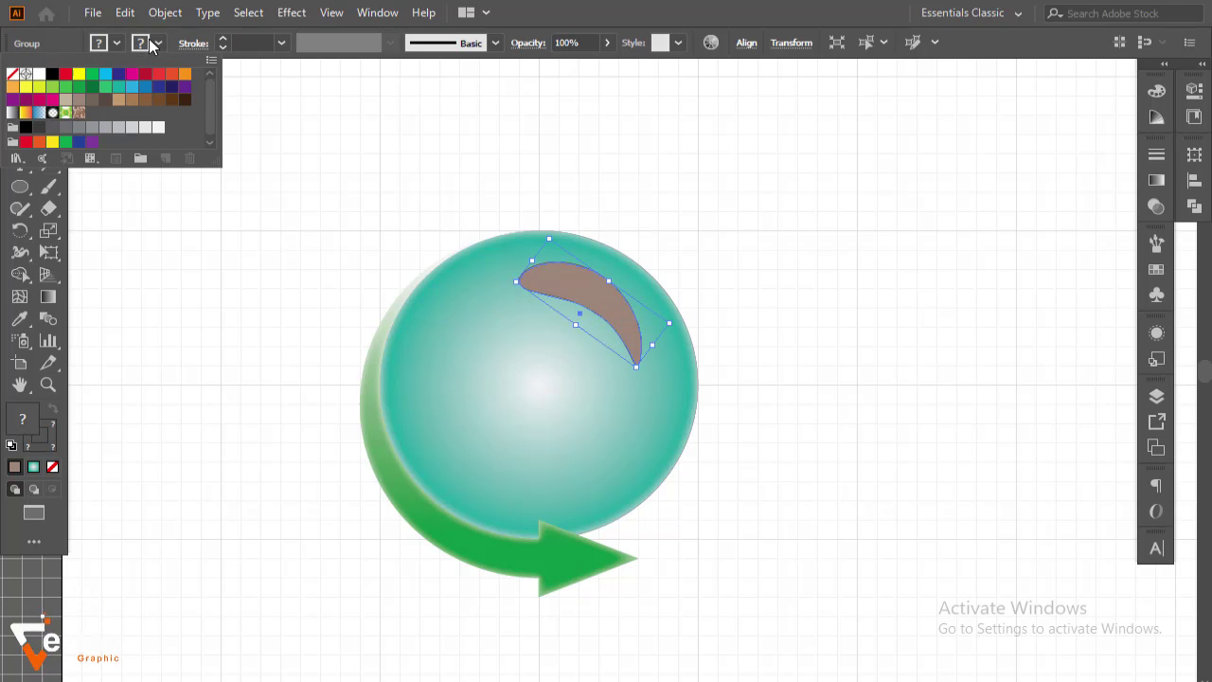
click(13, 76)
click(248, 273)
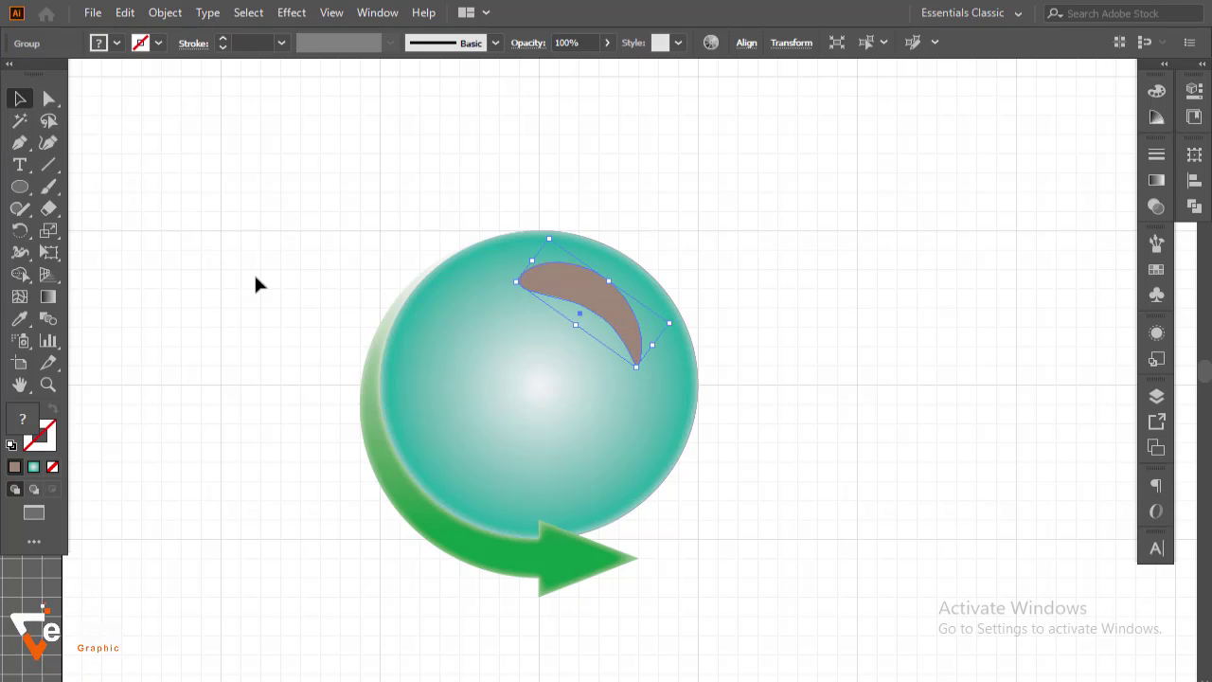
click(277, 287)
Remove the stroke from both the teal circle and the green curved arrow
click(430, 414)
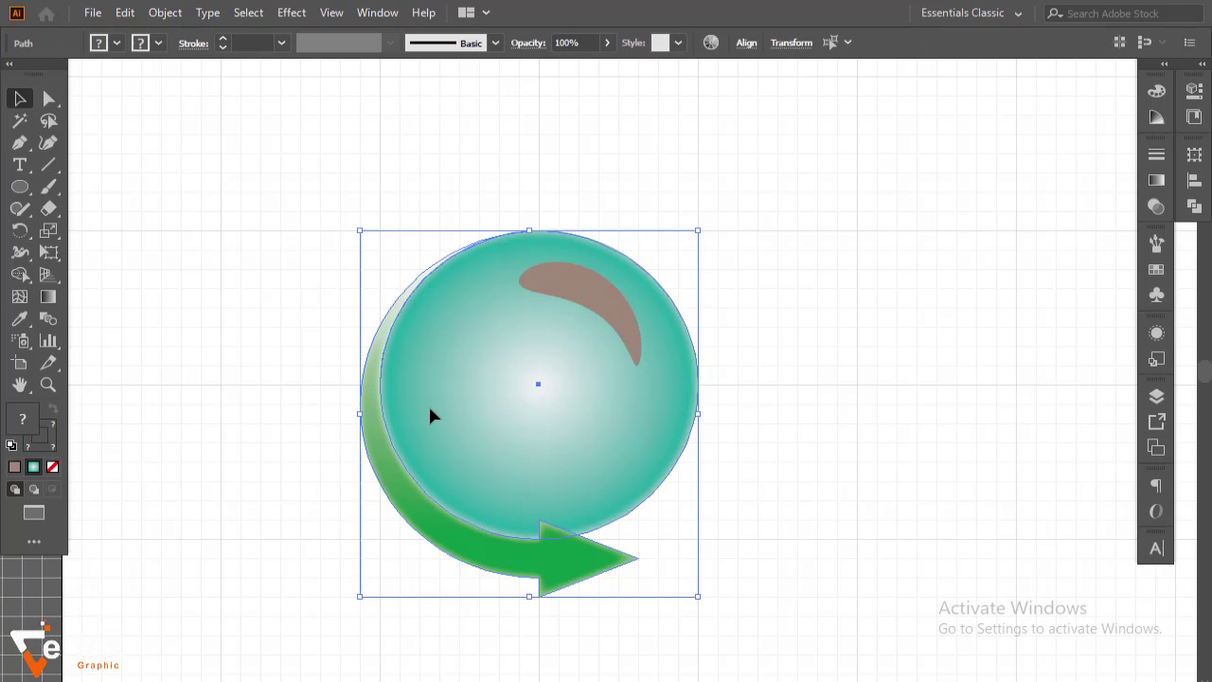
click(157, 44)
click(12, 77)
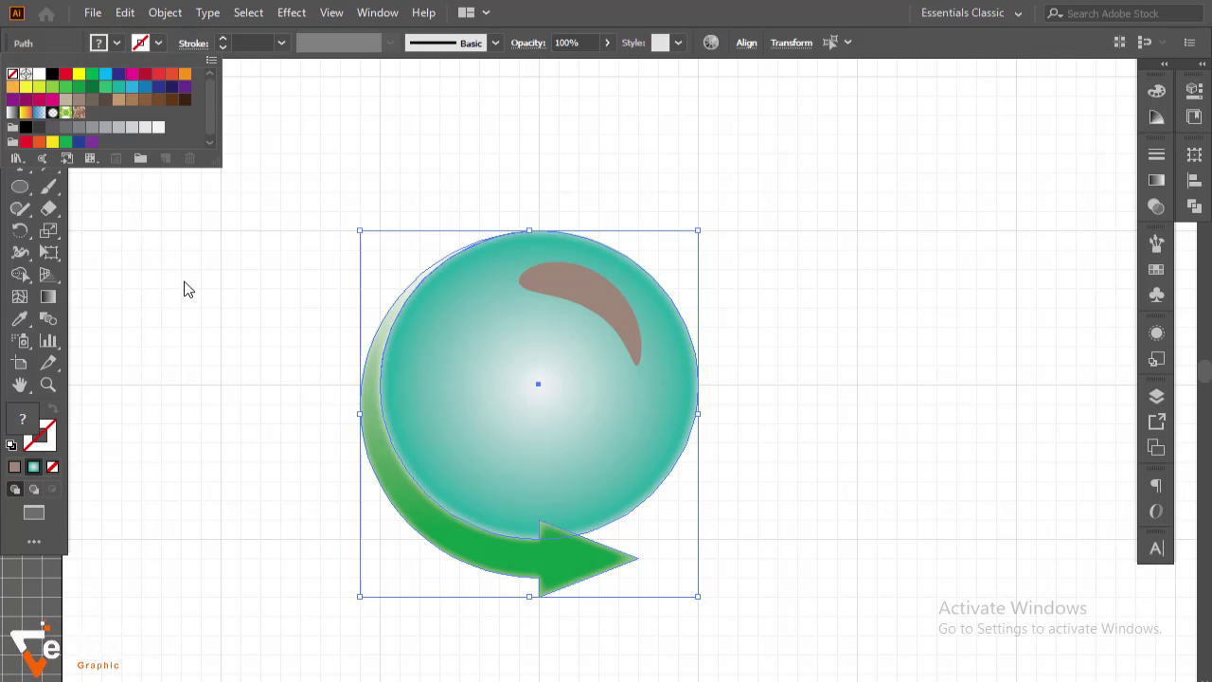
click(184, 286)
click(183, 287)
Apply a Gaussian Blur with a 30.4-pixel radius to the brown highlight shape
click(590, 312)
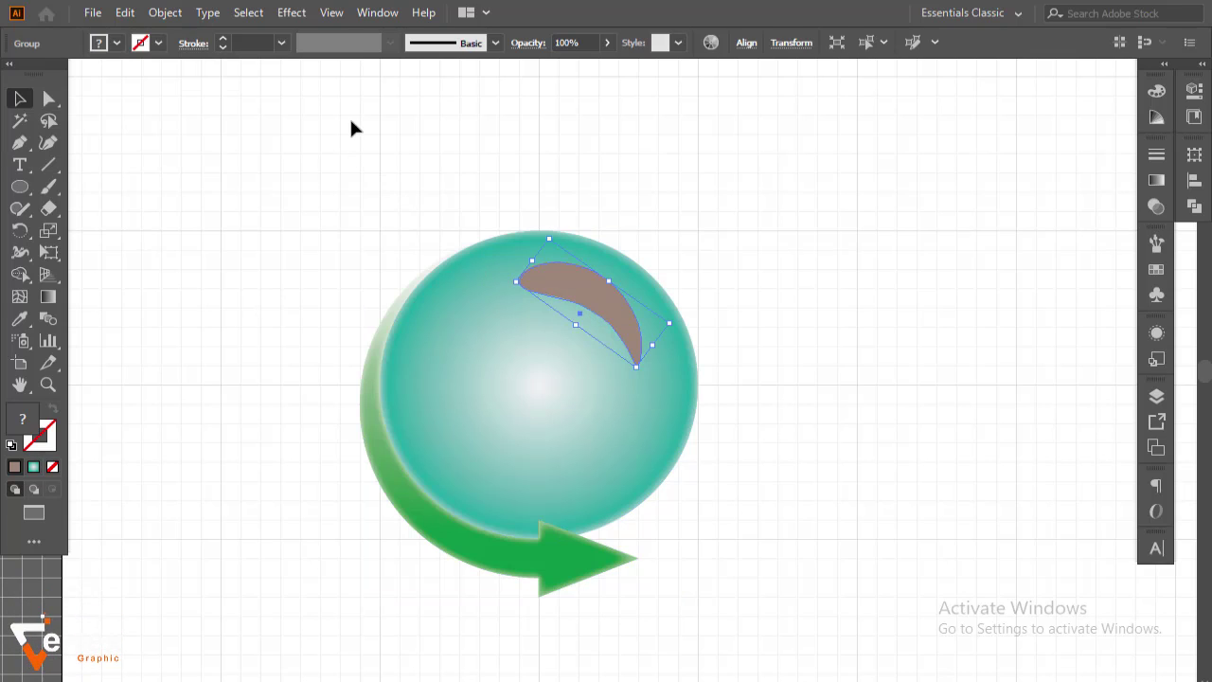
click(291, 12)
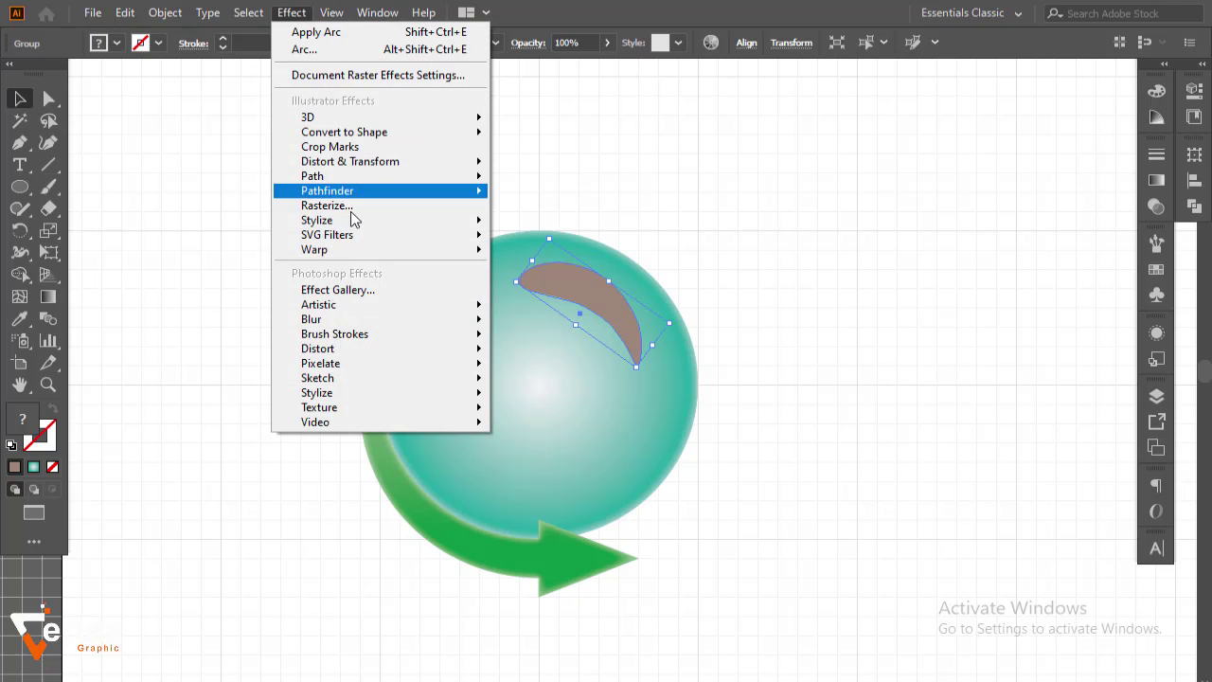
click(566, 321)
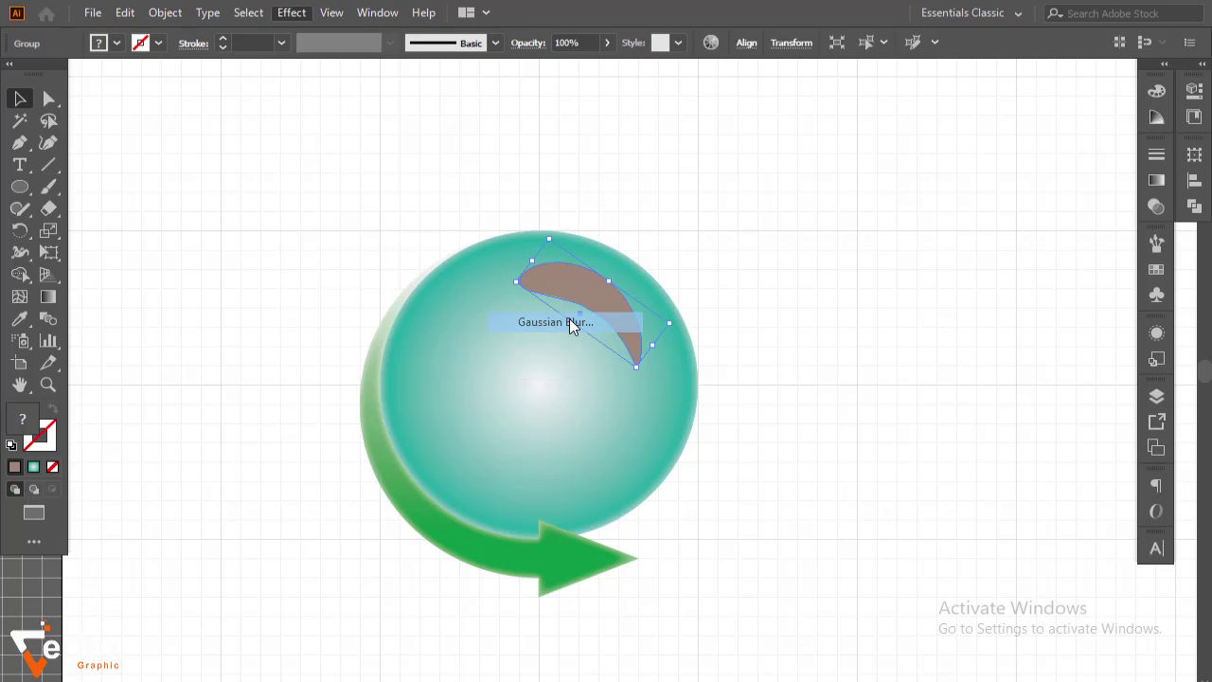
drag(652, 178, 857, 171)
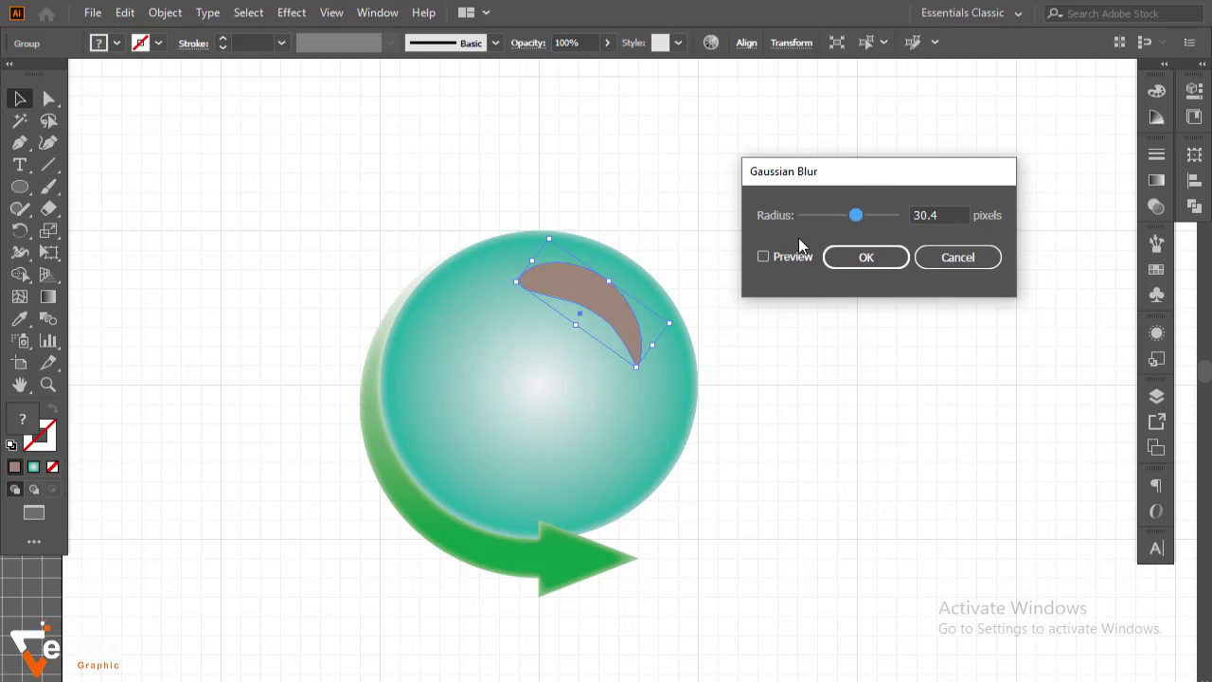
click(789, 255)
click(859, 266)
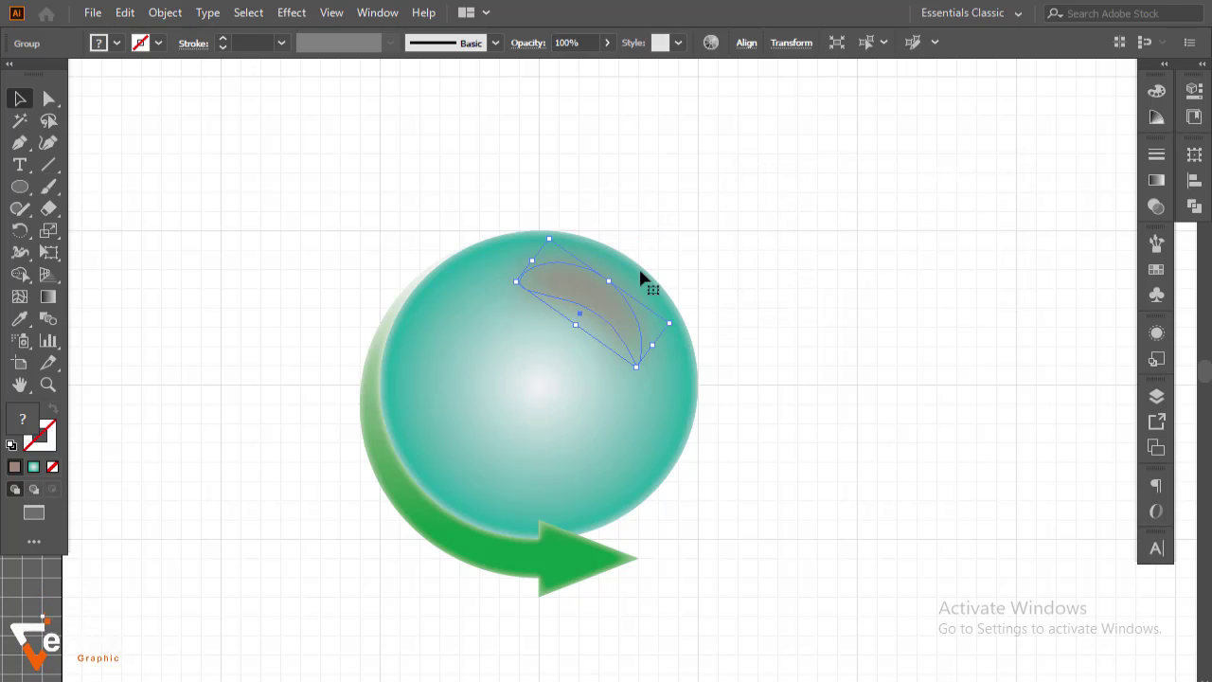
Fill the blurred highlight shape with white
click(117, 43)
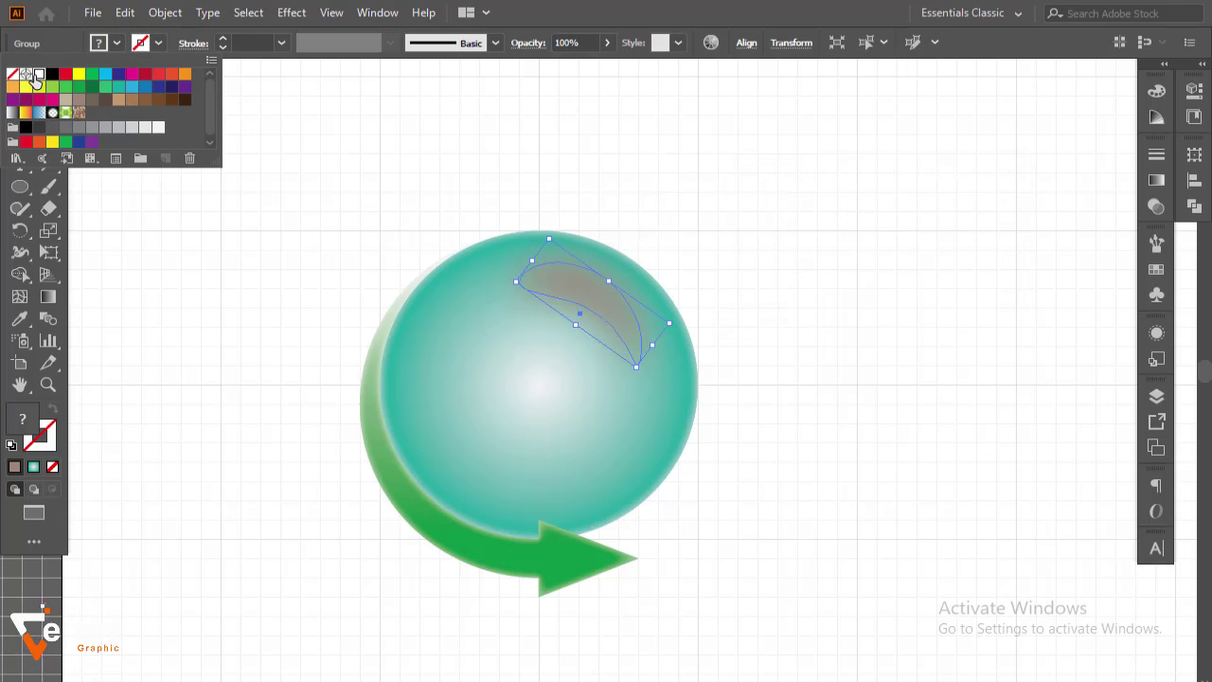
click(38, 80)
click(876, 352)
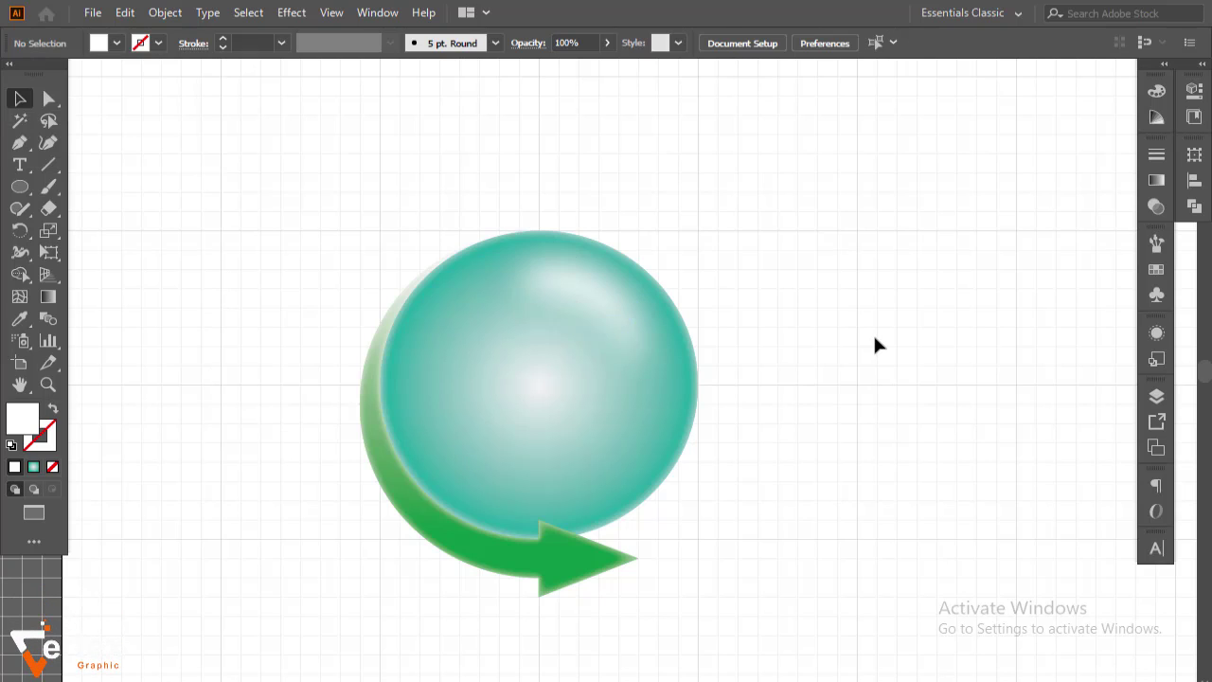
Nudge the white highlight slightly down and to the left within the upper-right part of the circle
click(617, 312)
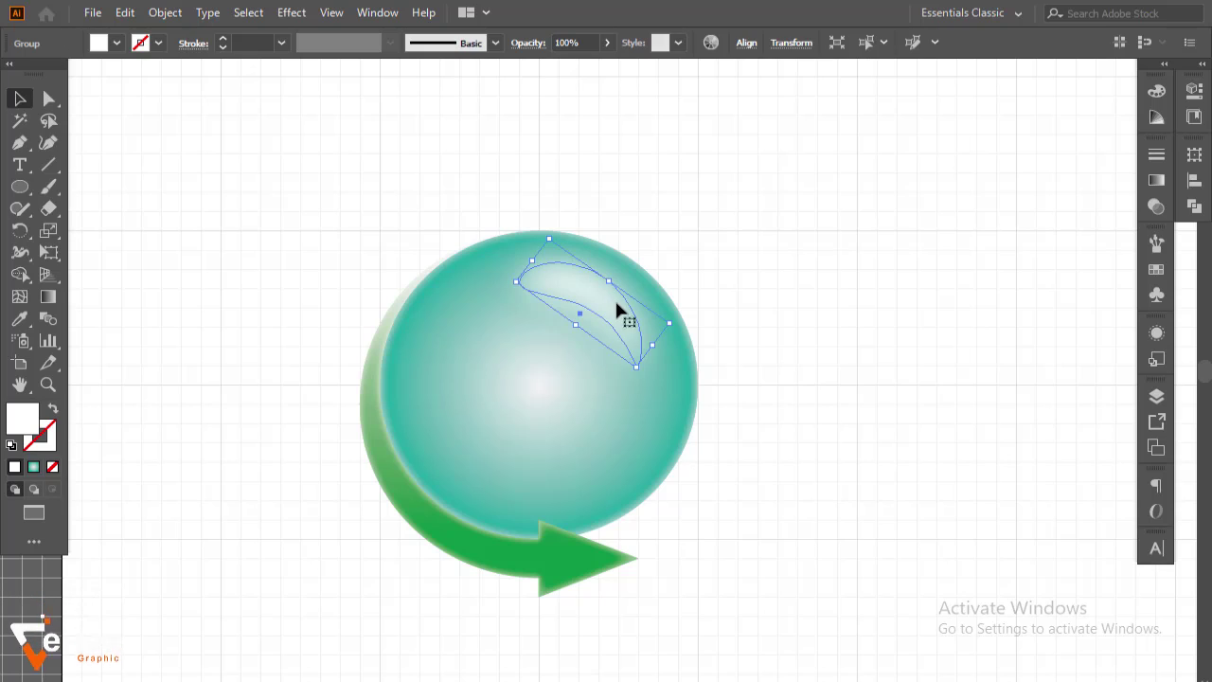
key(Down)
key(Down)
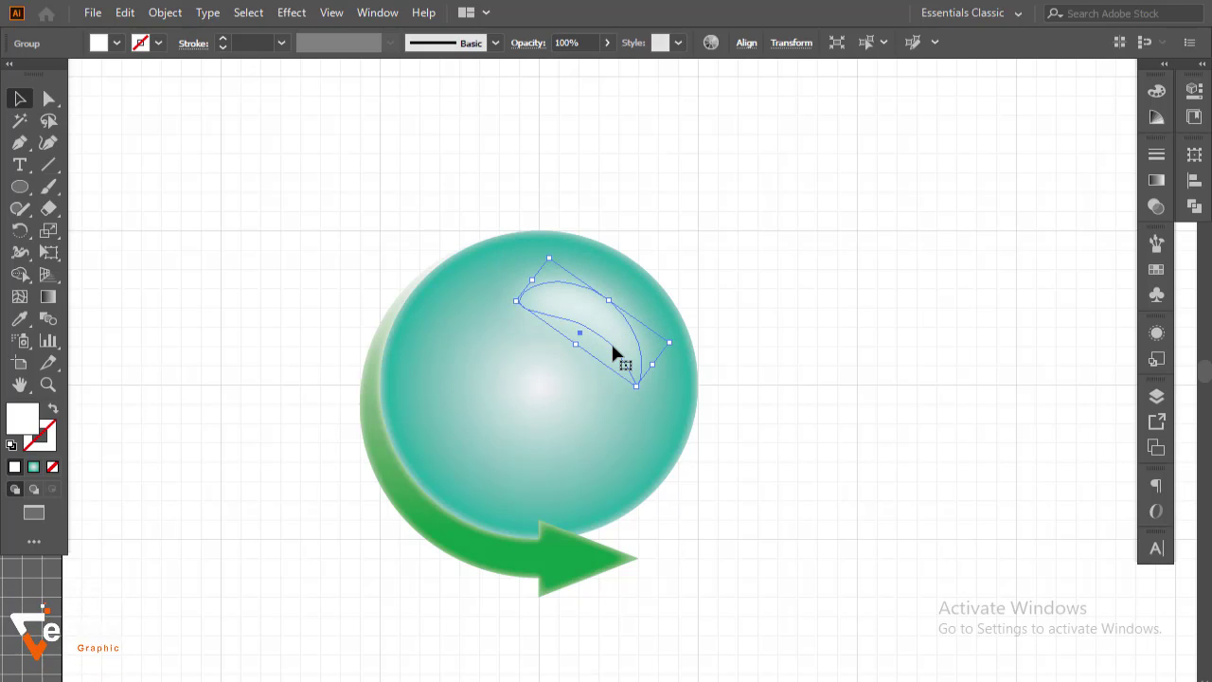
key(Left)
key(Up)
key(Up)
key(Left)
key(Left)
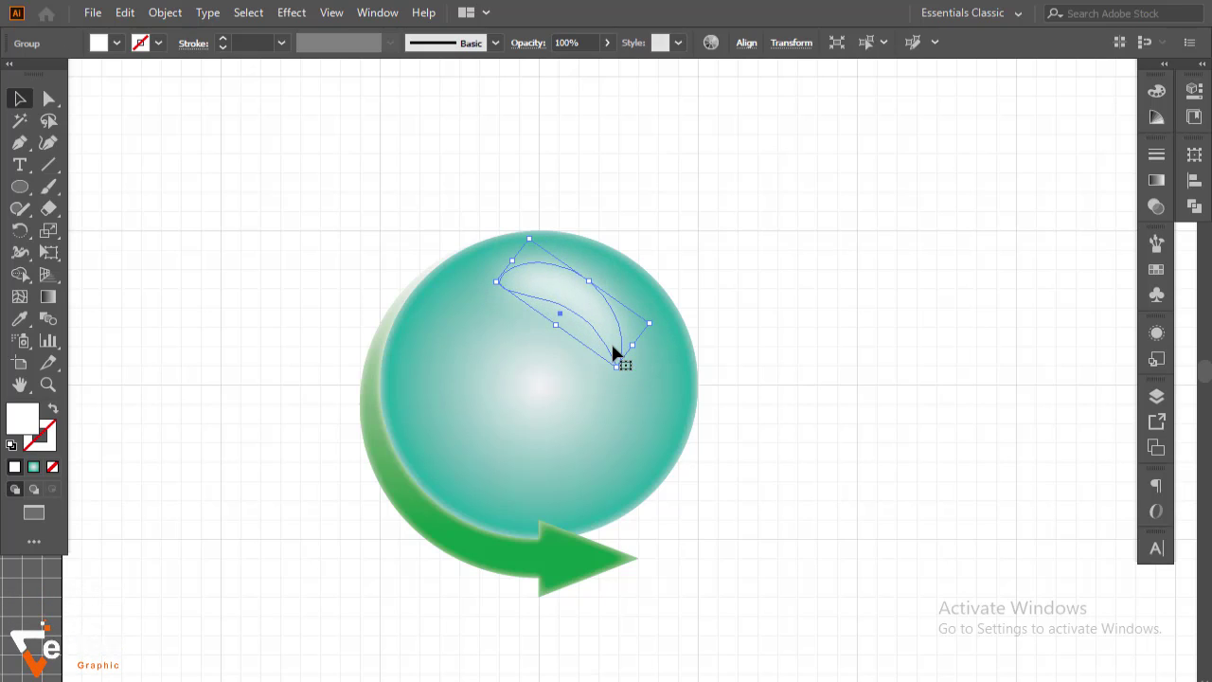
key(Right)
key(Right)
key(Down)
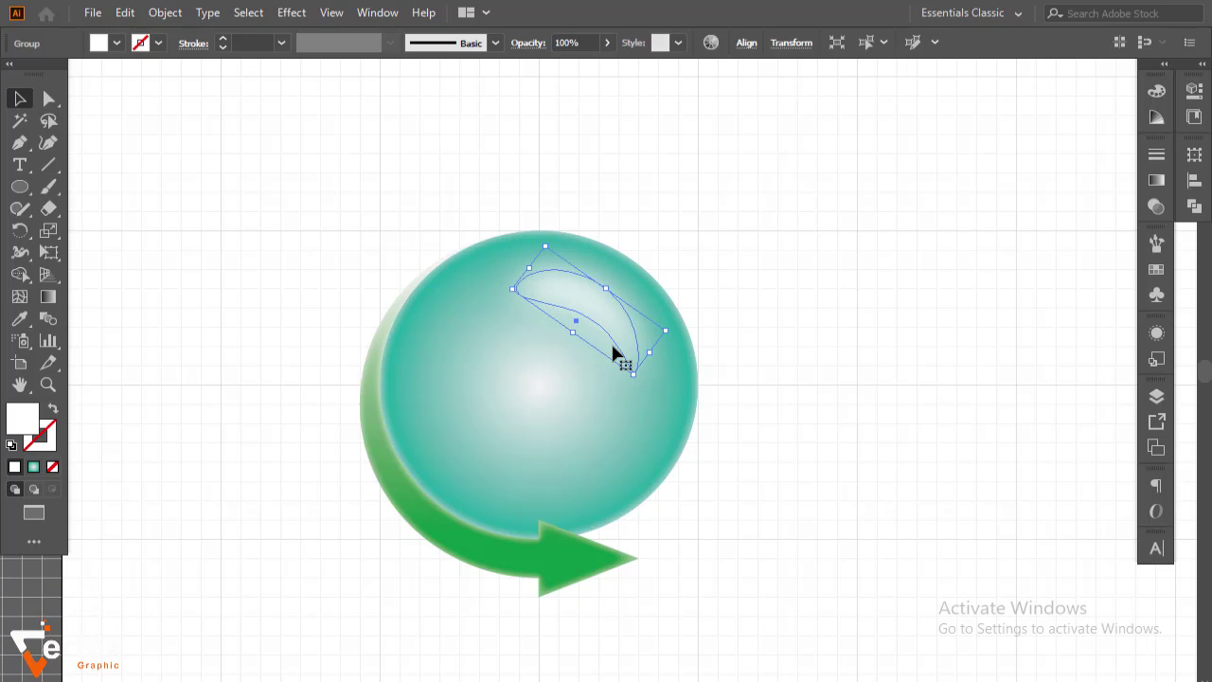
Change the circle gradient's inner stop to light gray (C=0 M=0 Y=0 K=10) and shift its midpoint to 41.88%
click(555, 381)
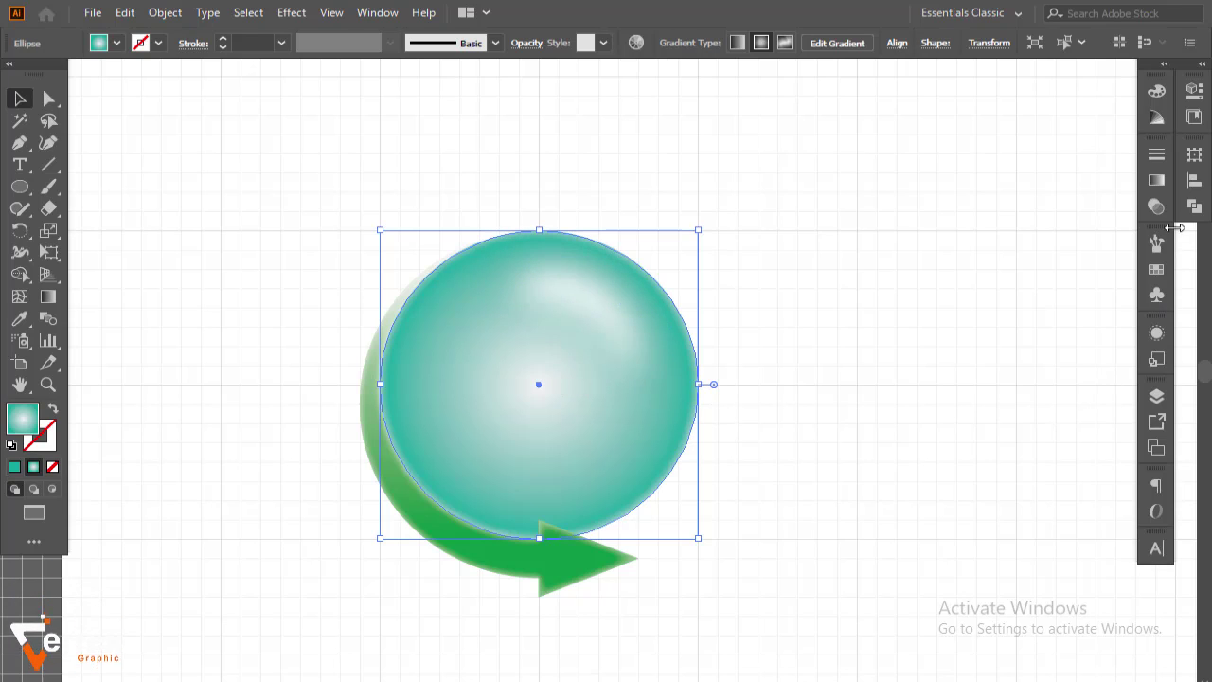
click(1156, 180)
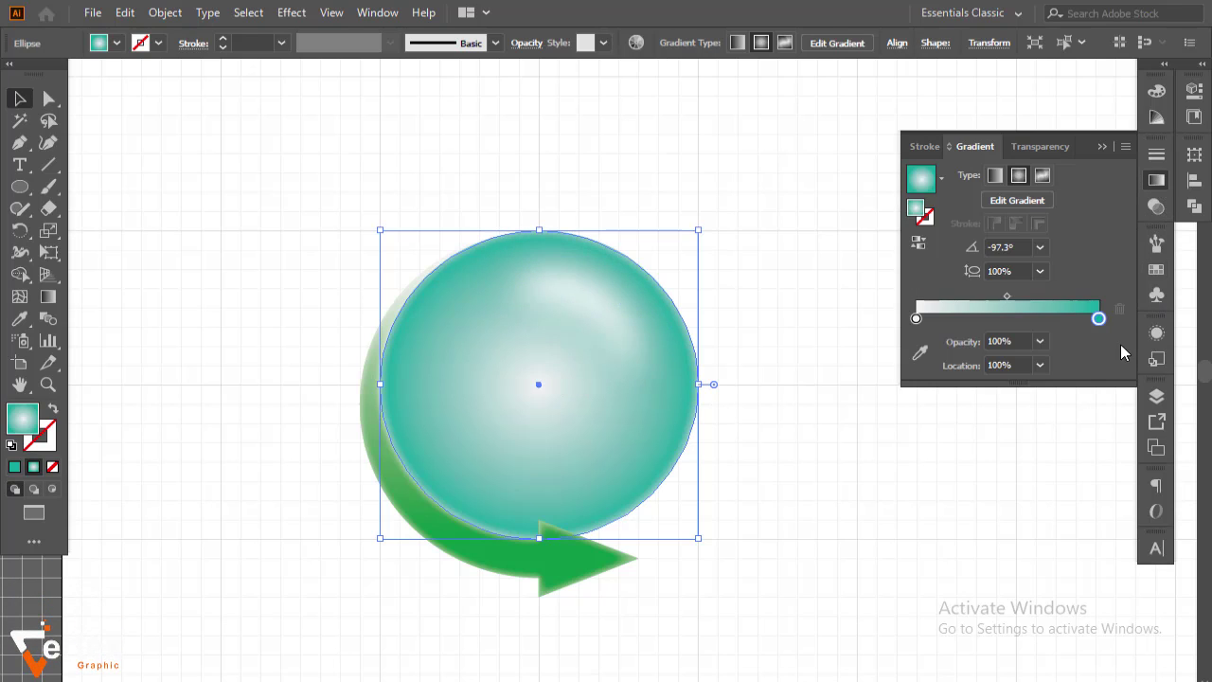
click(917, 319)
double_click(916, 319)
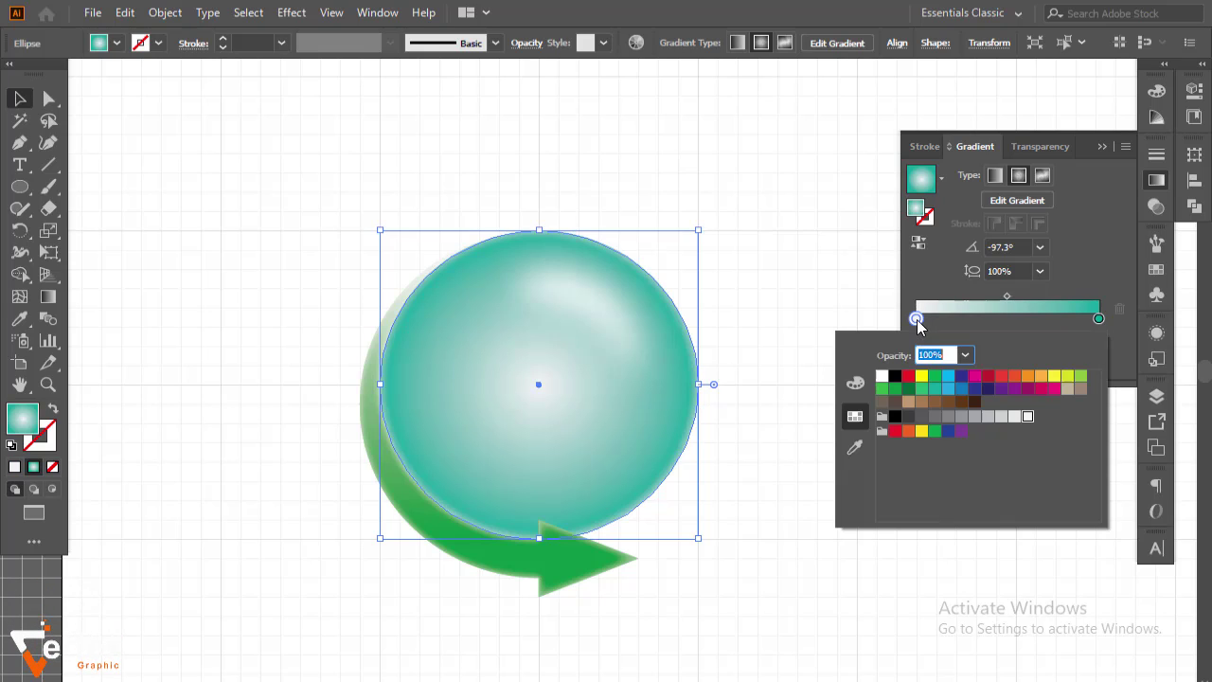
click(1015, 417)
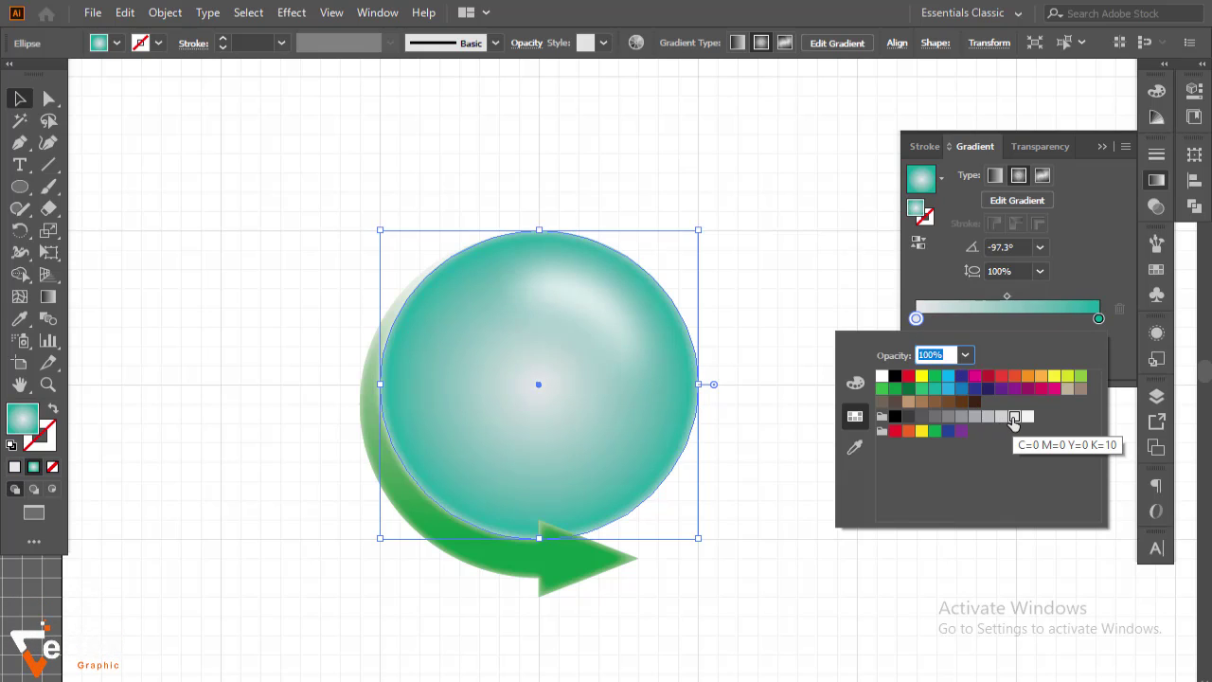
click(1004, 300)
drag(1008, 297, 992, 298)
click(898, 557)
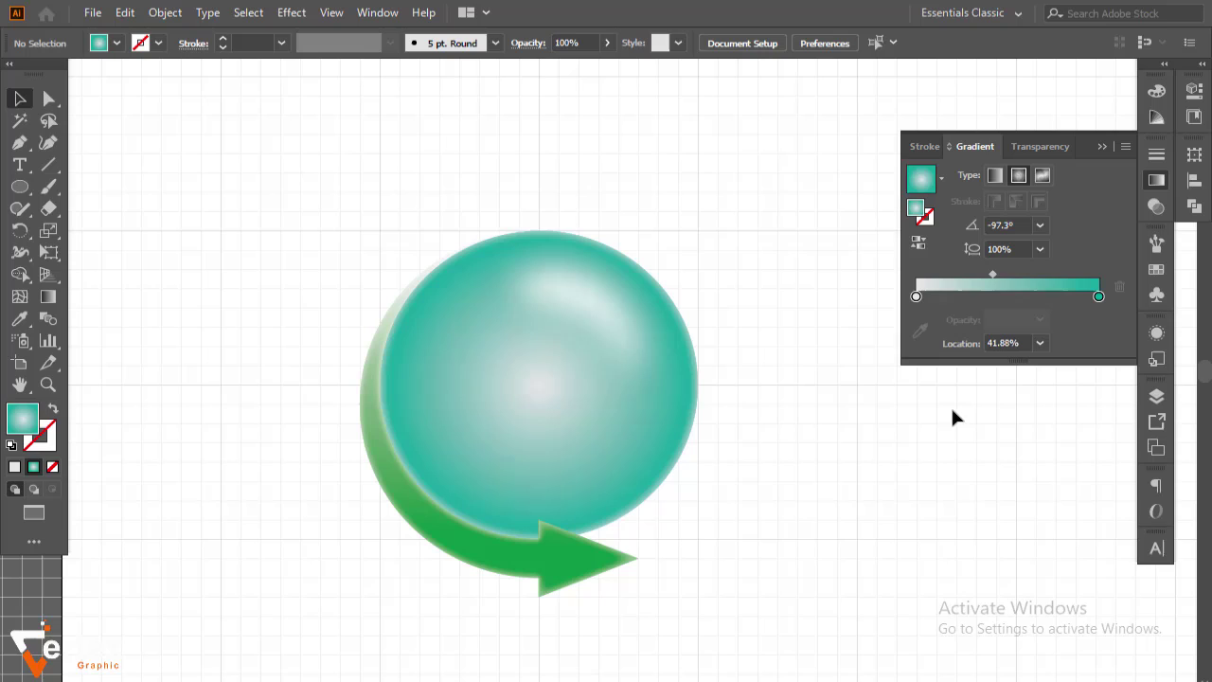
click(1103, 146)
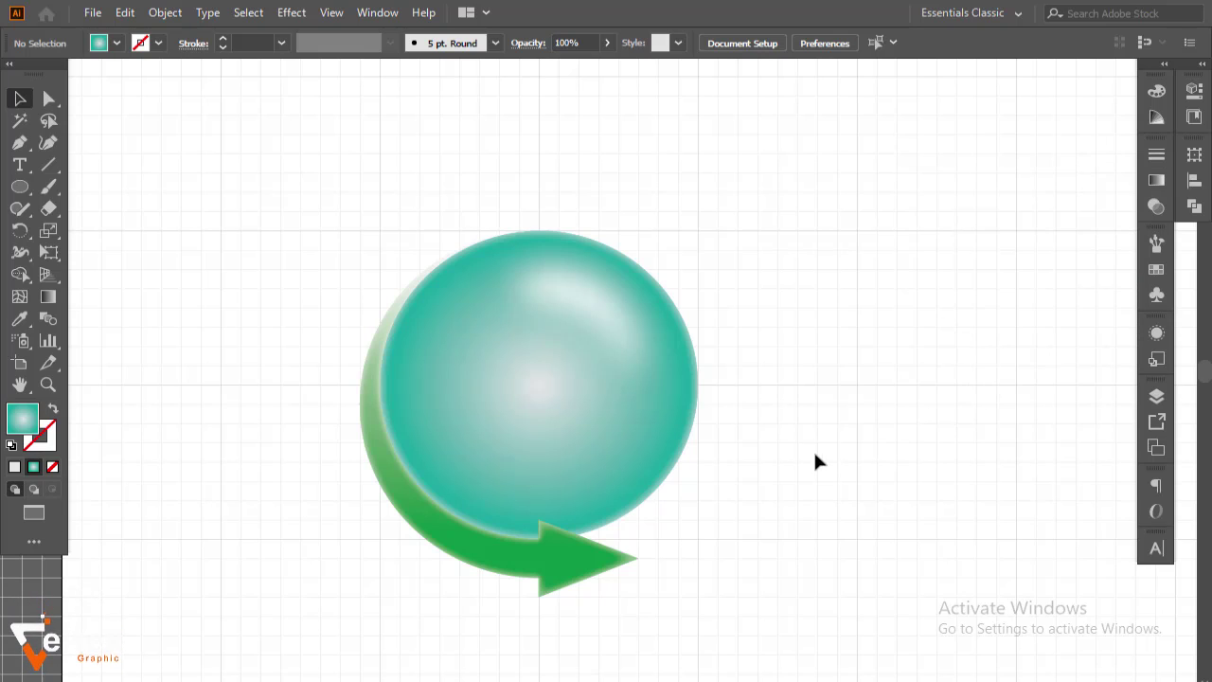
Group the circle, curved arrow and highlight into one object
scroll(785, 416, down, 1)
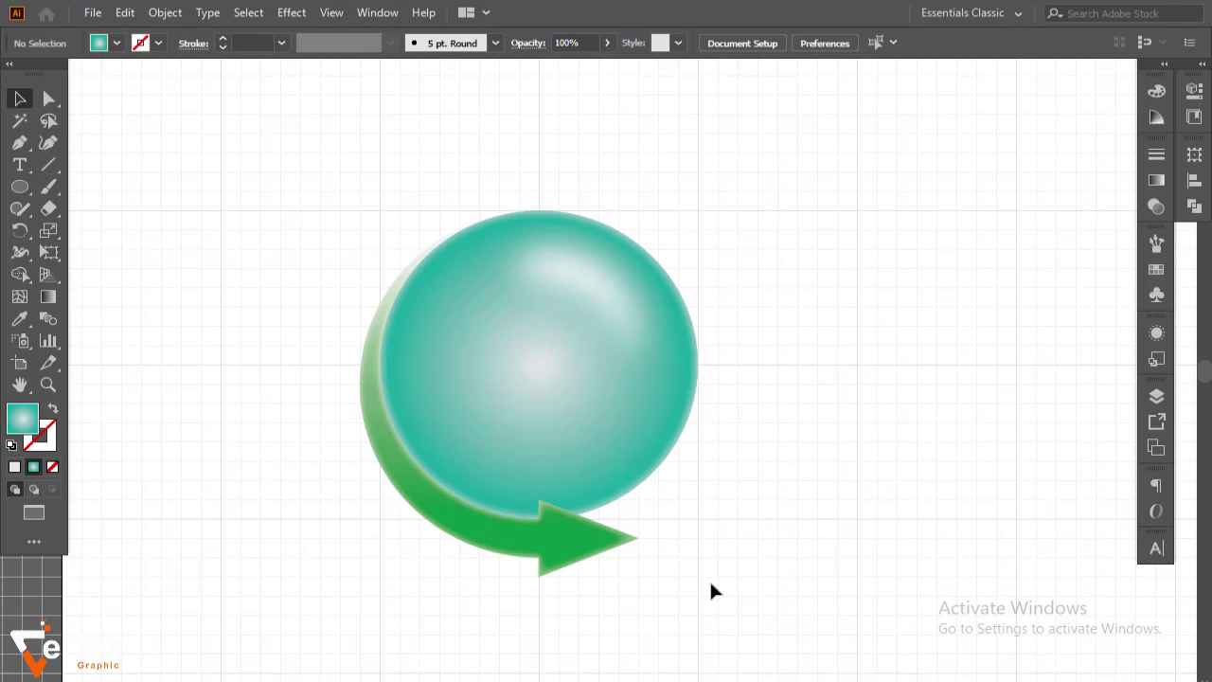
drag(711, 582, 378, 237)
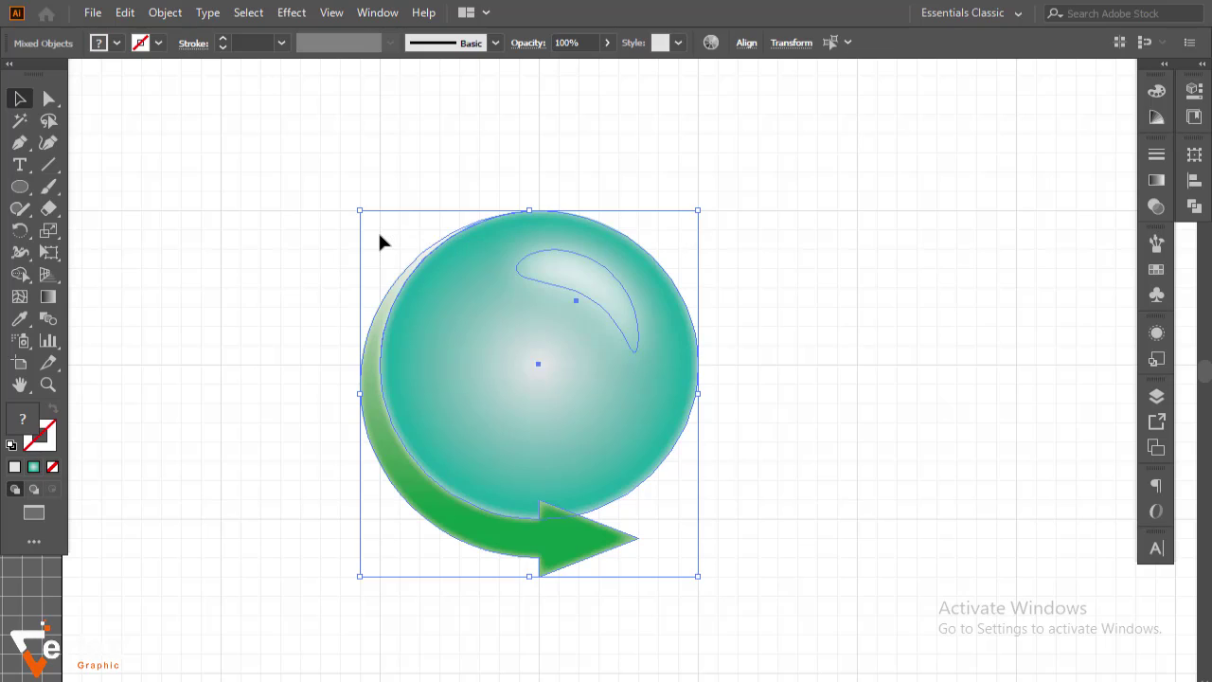
key(ctrl+g)
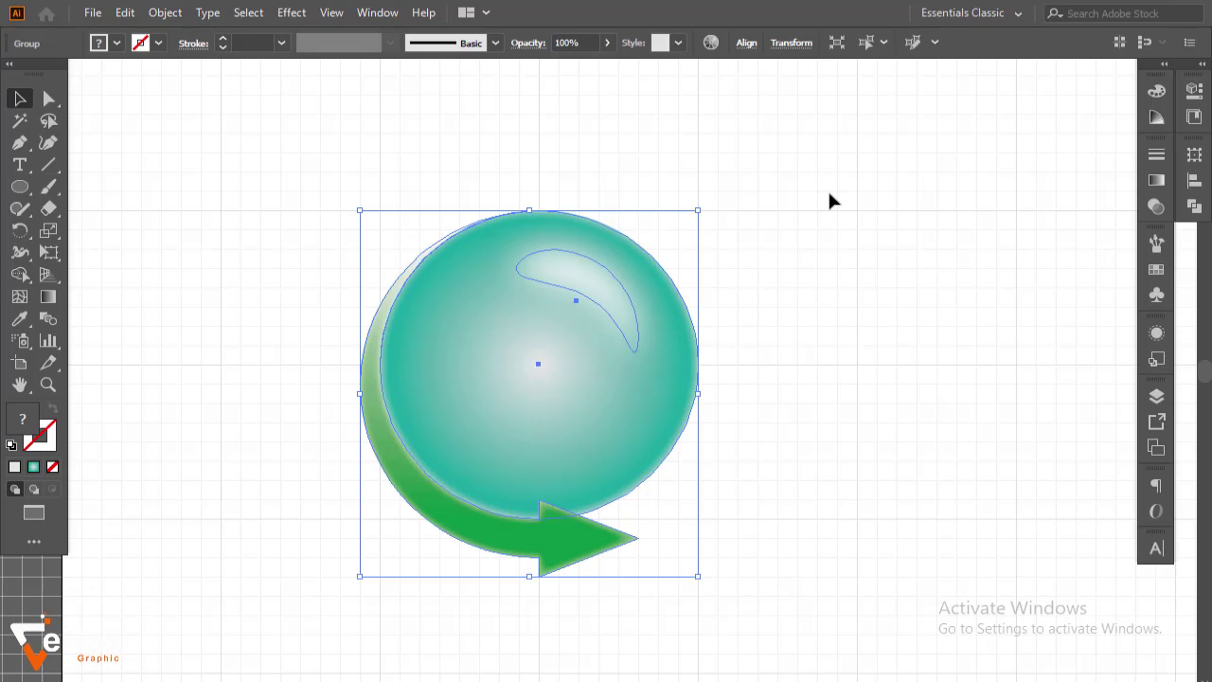
click(828, 230)
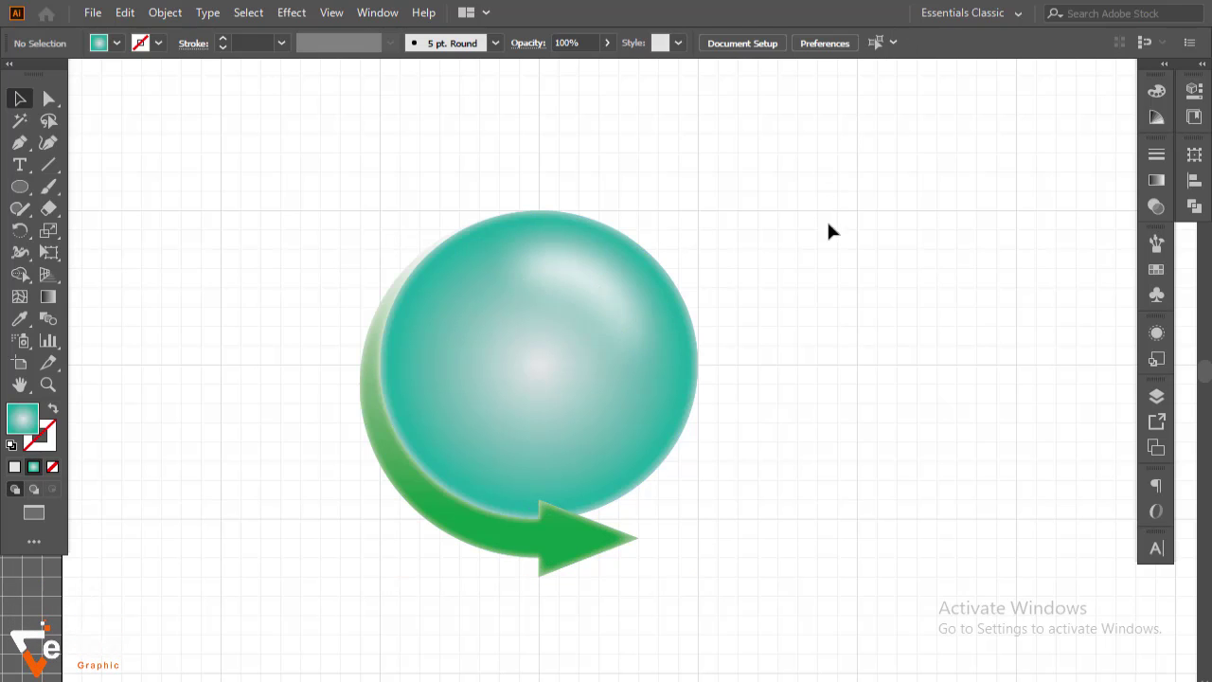
Draw a roughly square background around the whole logo with the teal radial gradient fill and send it to the back
click(13, 192)
drag(13, 192, 95, 186)
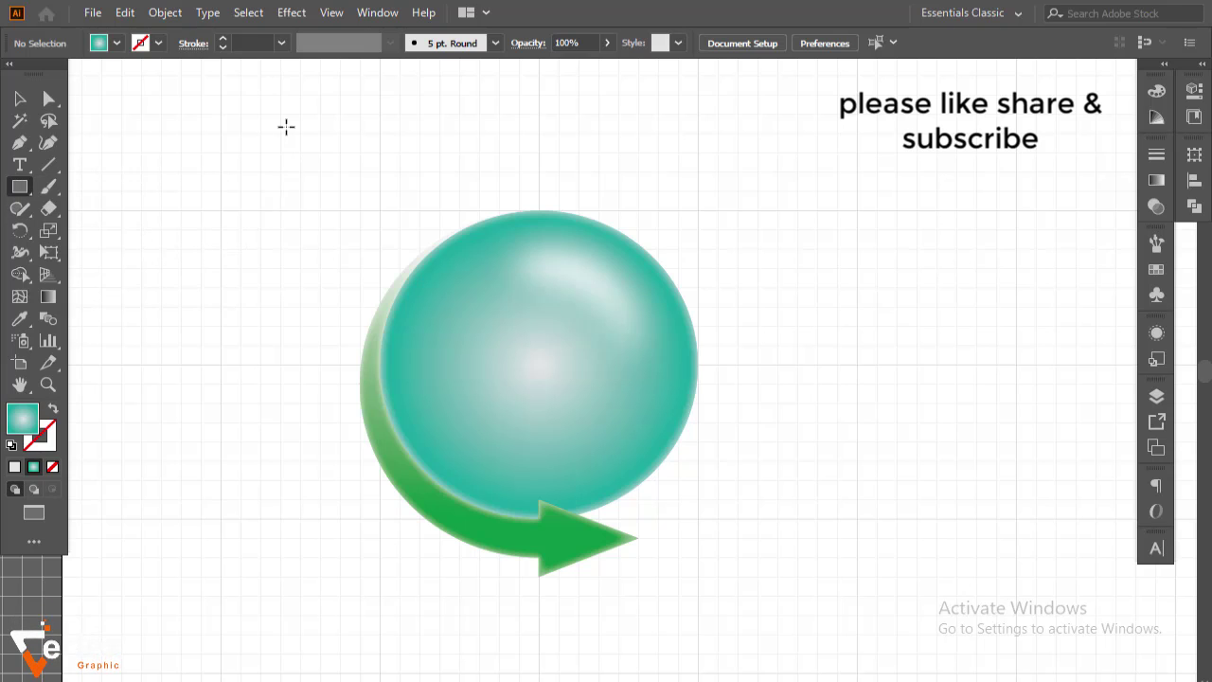
drag(280, 133, 776, 633)
key(v)
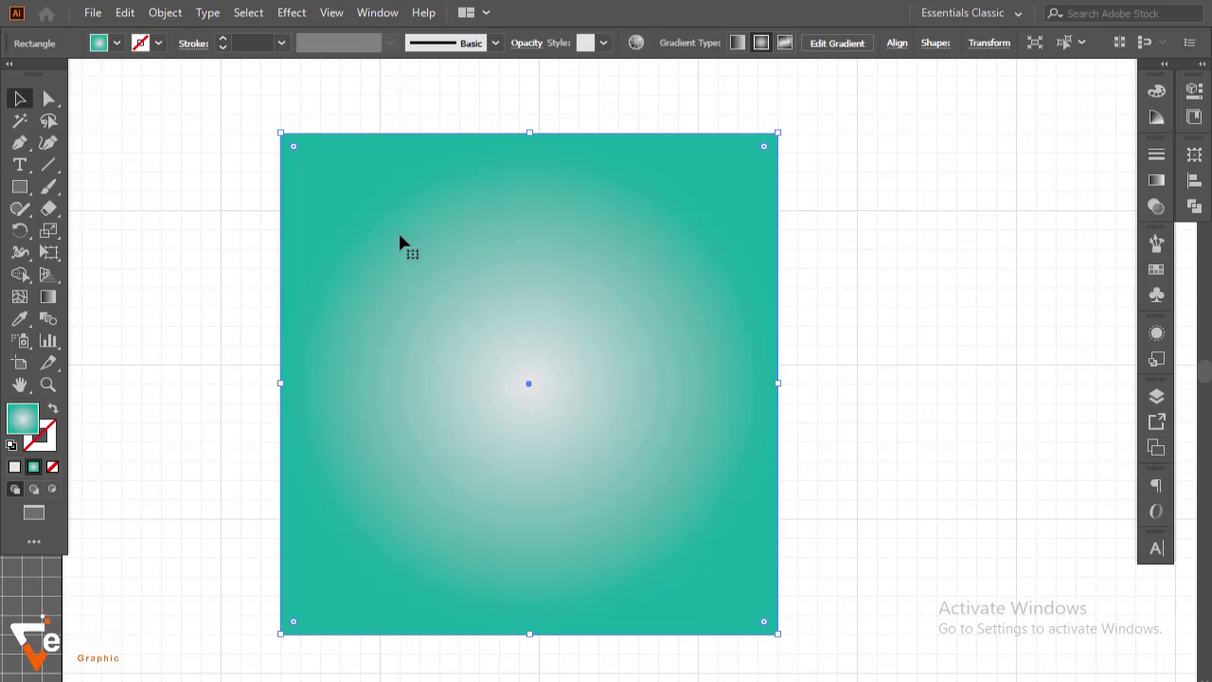
right_click(405, 230)
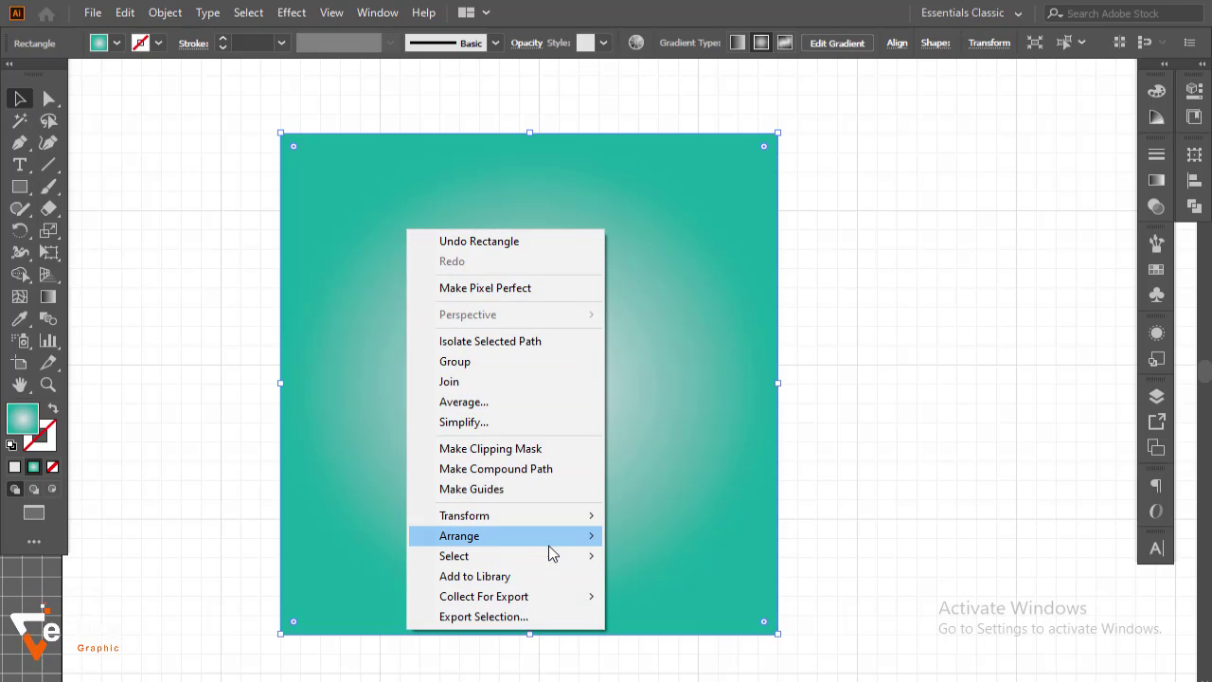
mouse_move(582, 537)
click(662, 598)
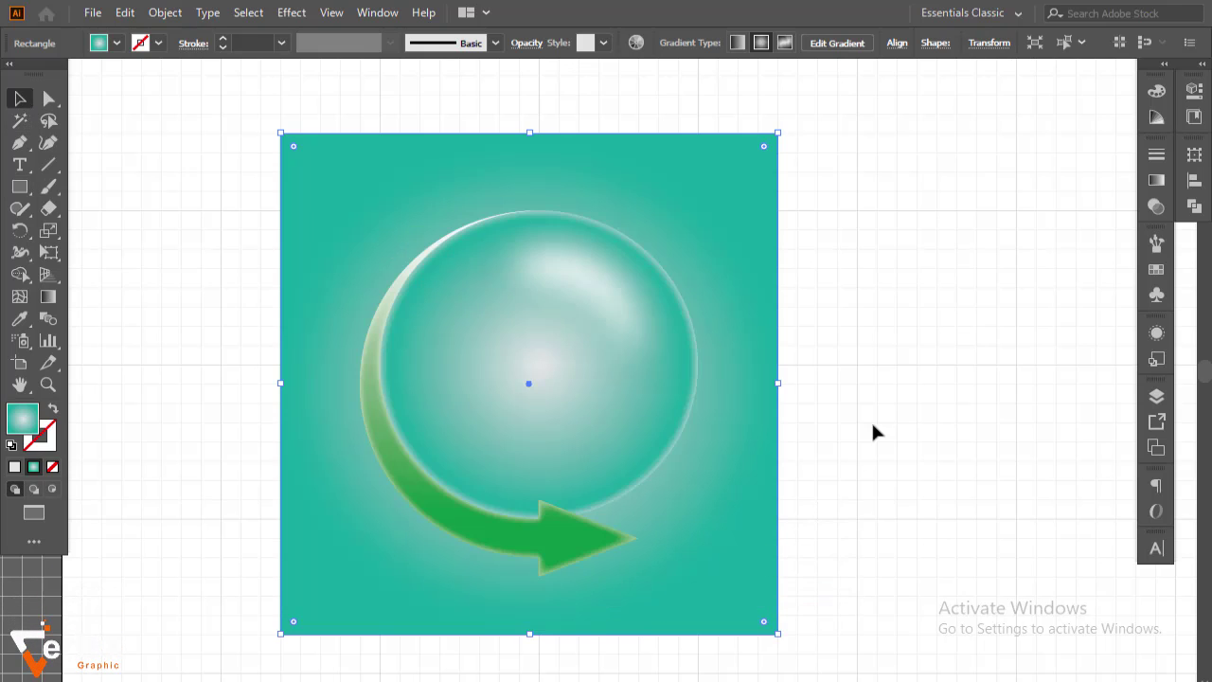
click(915, 361)
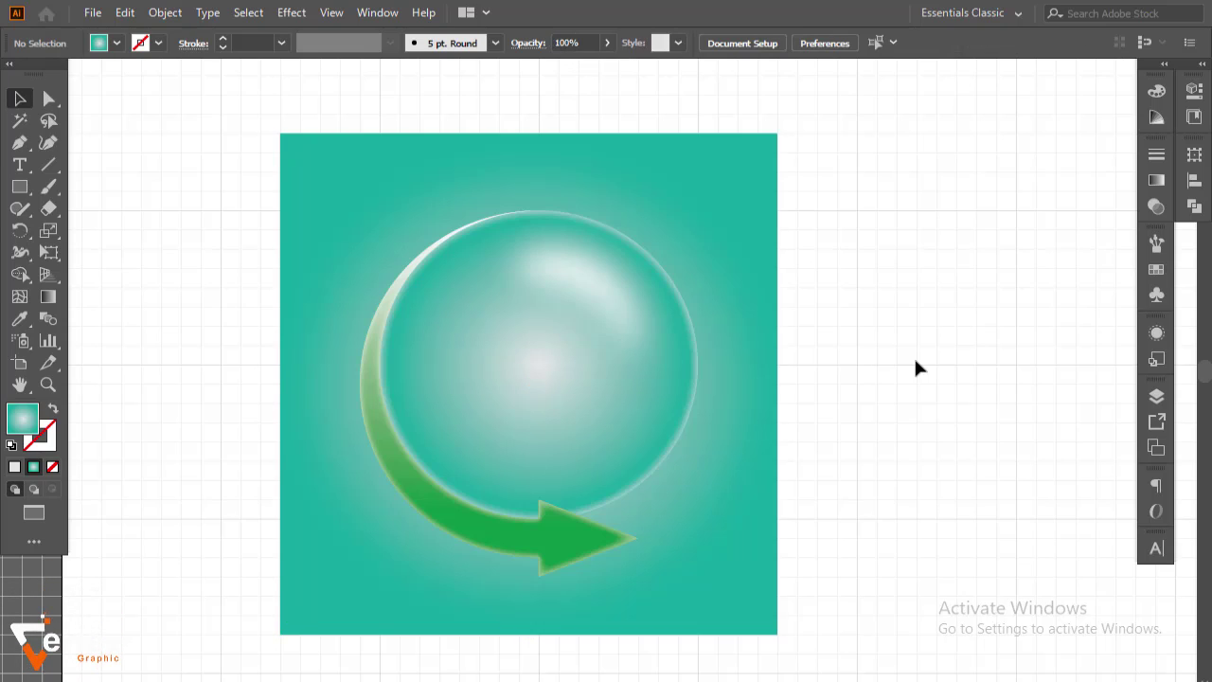
click(757, 542)
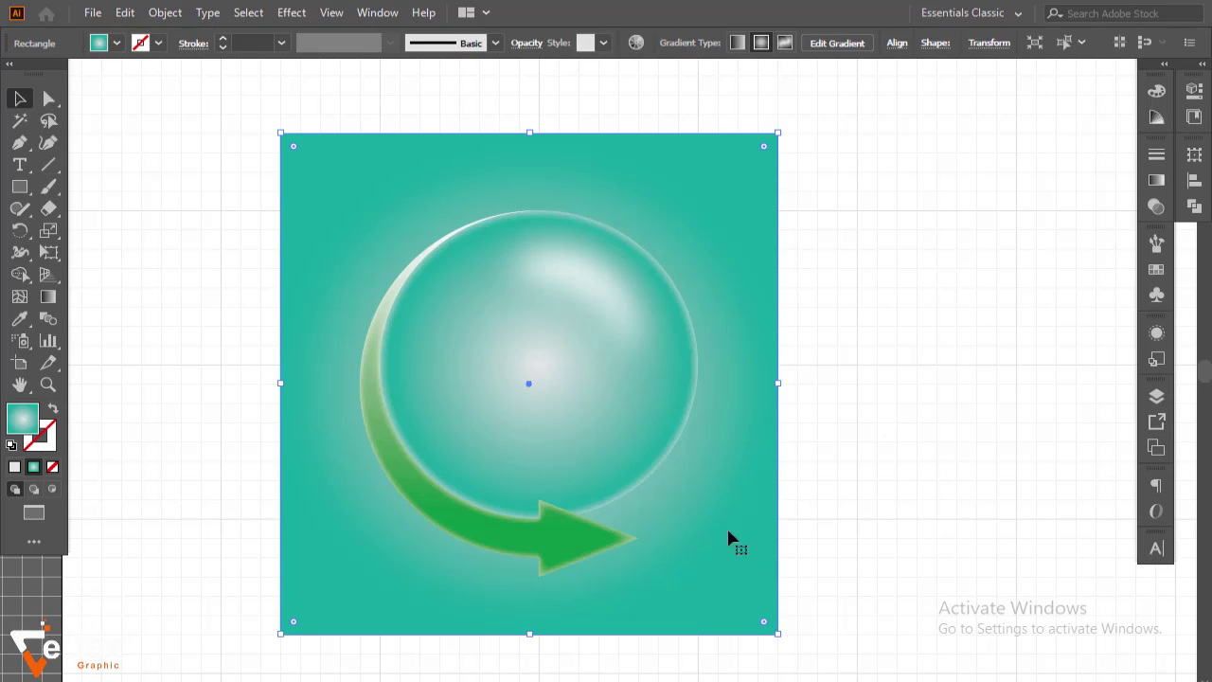
Replace the background square's gradient with a solid teal-green fill, hex 128c7e
click(117, 43)
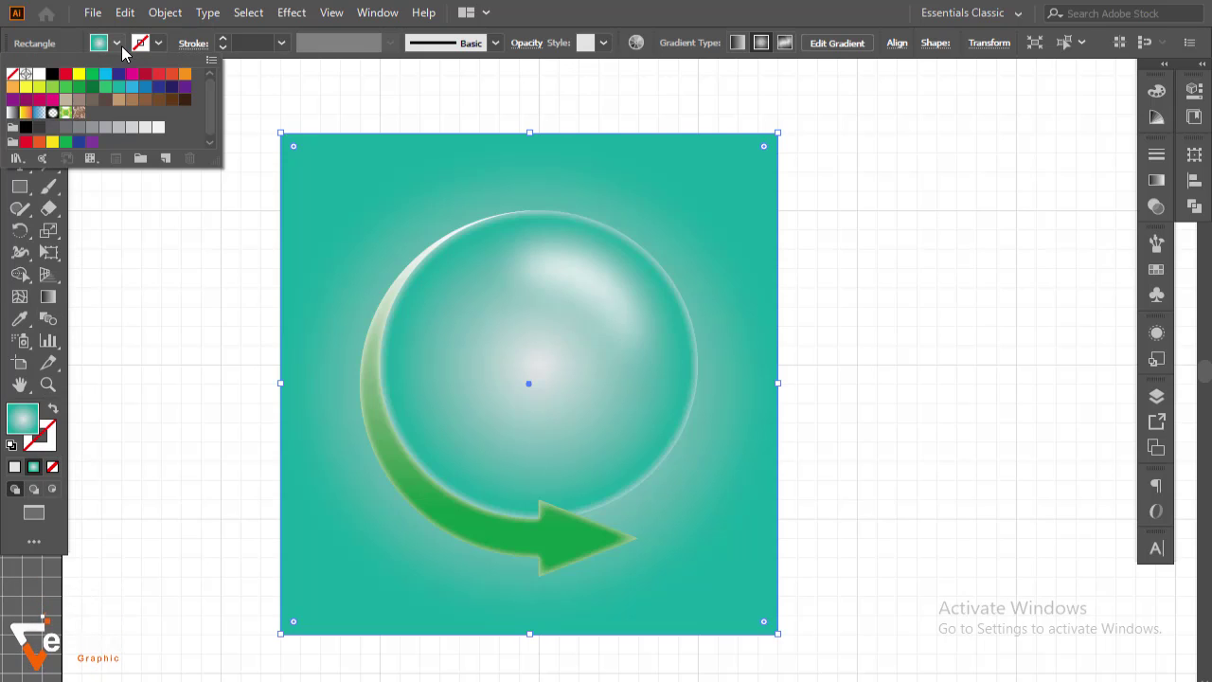
click(80, 87)
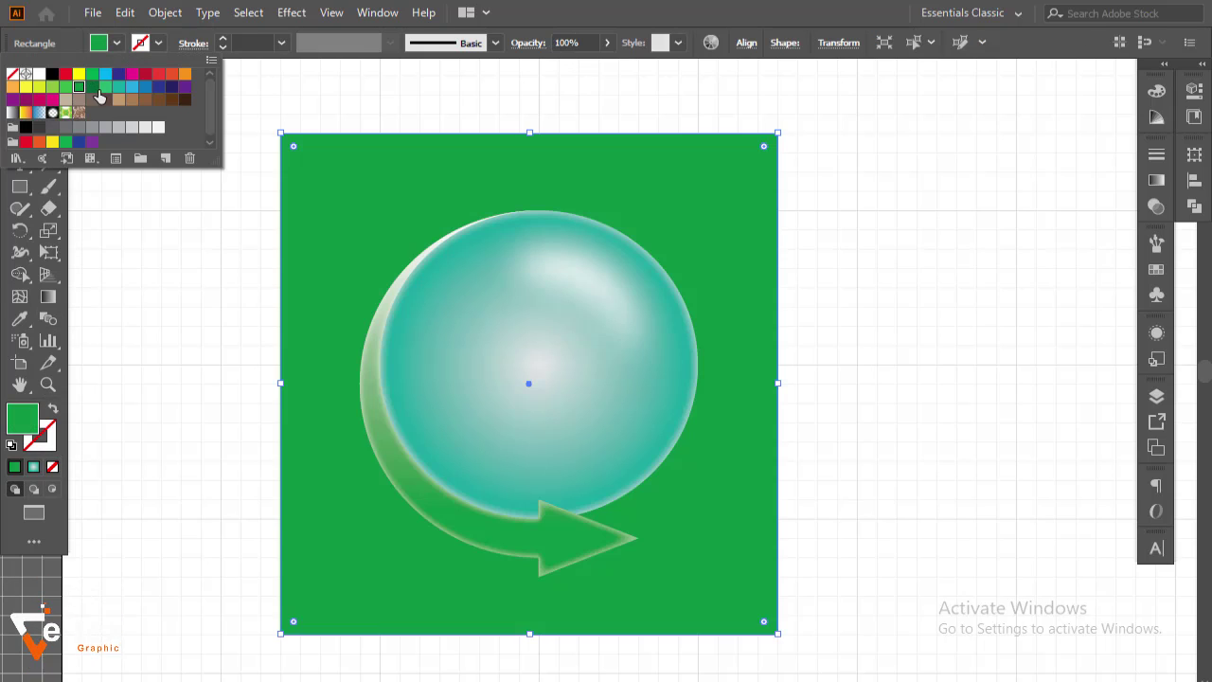
click(91, 87)
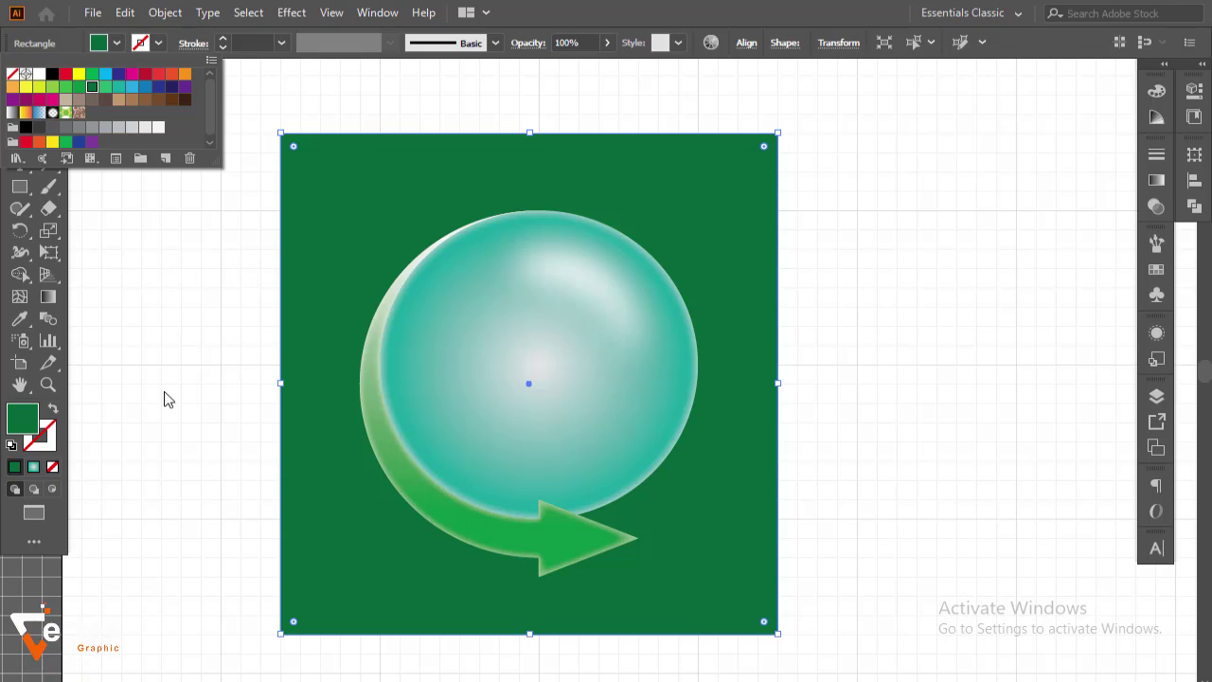
double_click(31, 421)
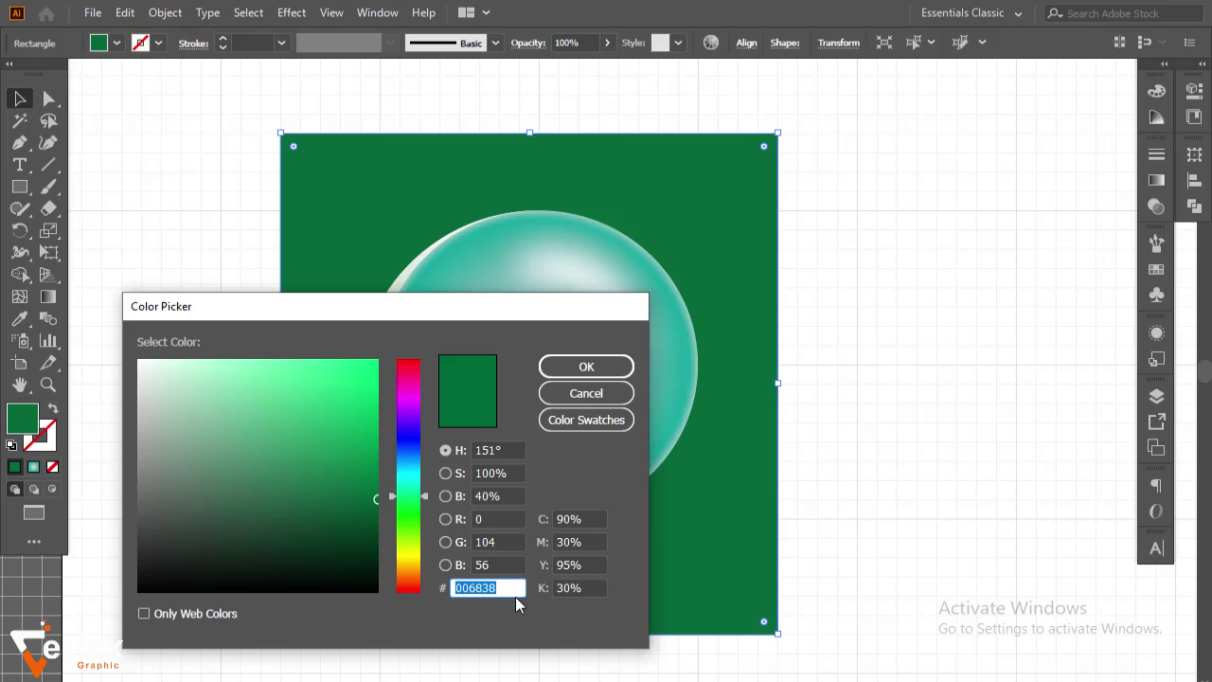
text(128c)
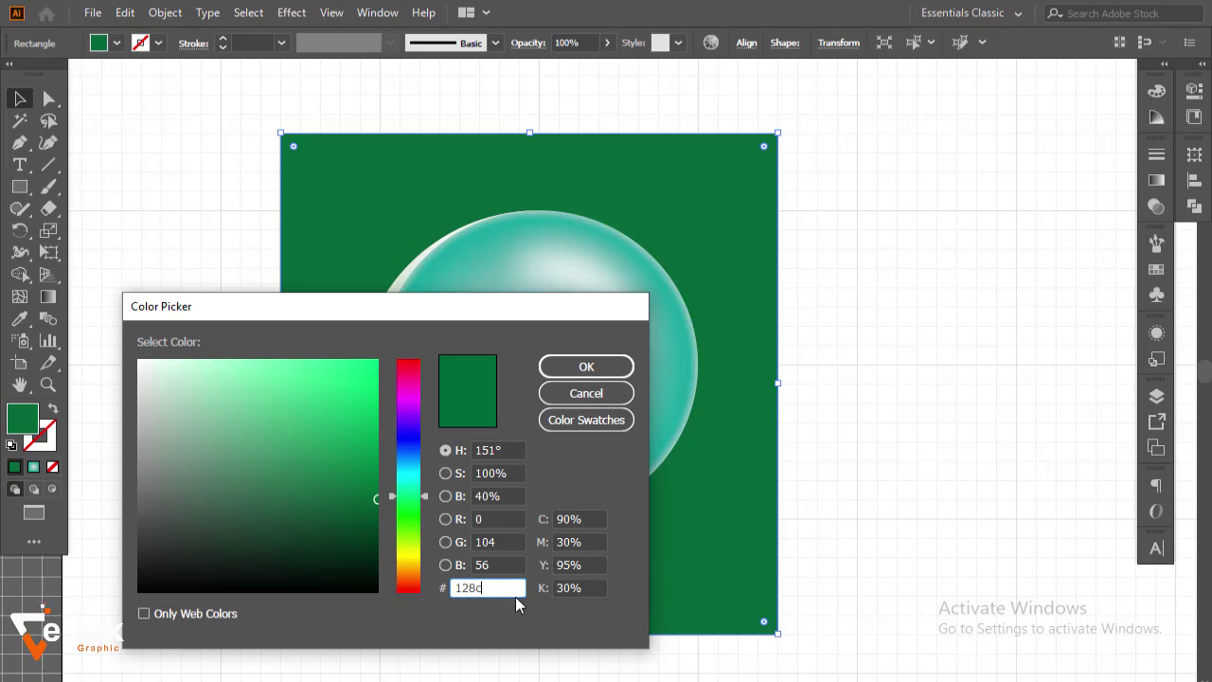
text(7e)
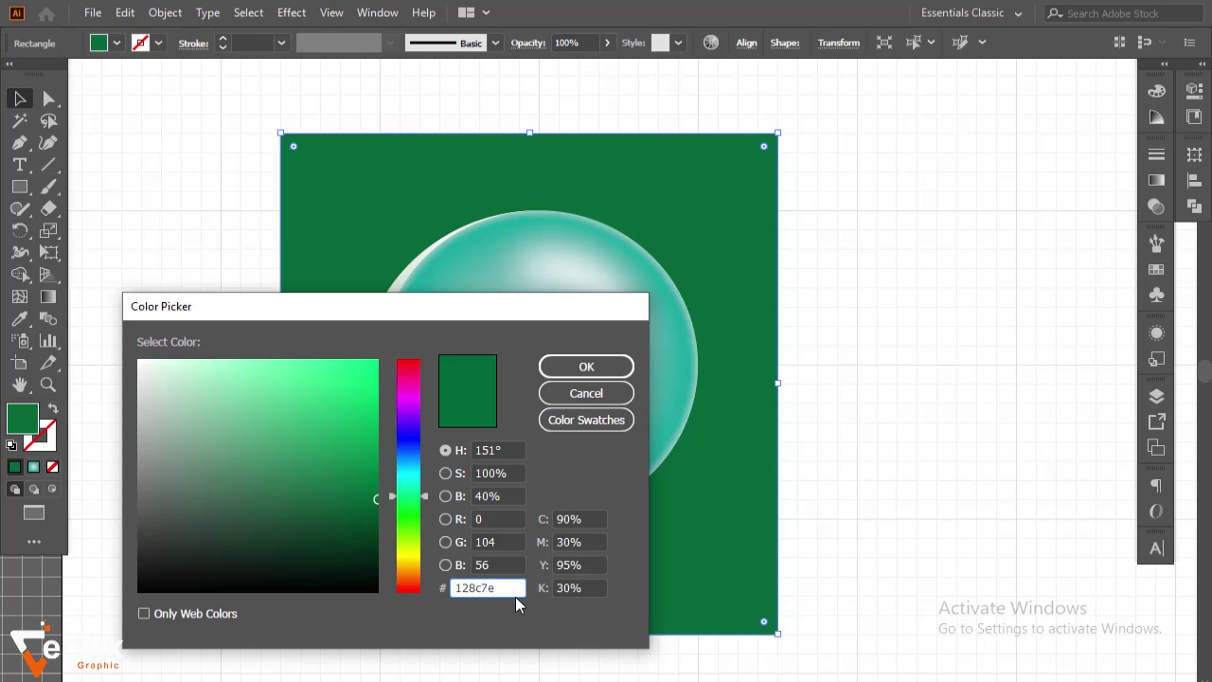
key(Return)
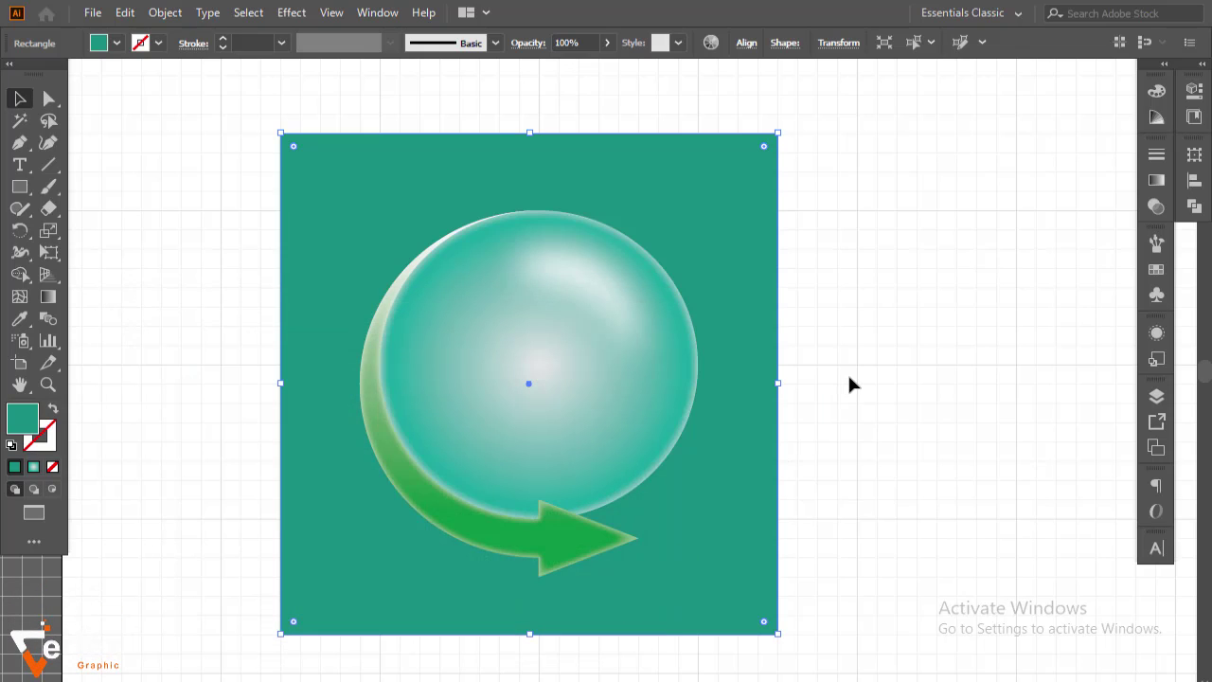
click(848, 377)
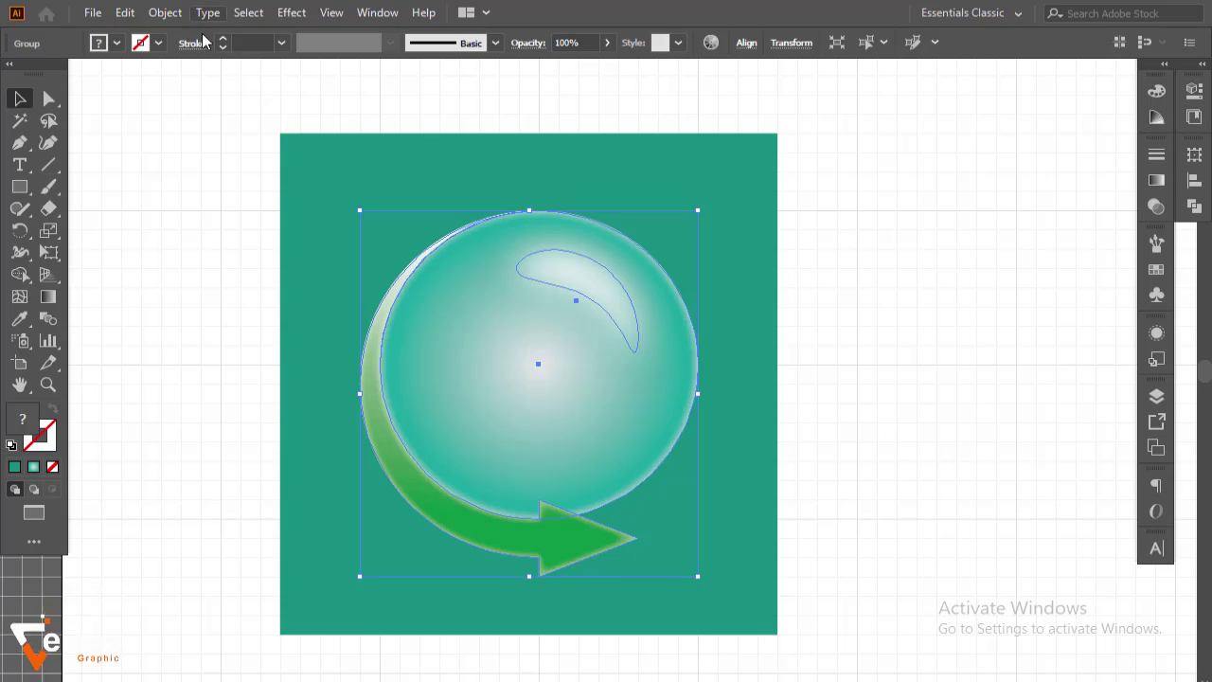
Try a solid white fill on the whole logo group and undo it
click(116, 43)
click(38, 74)
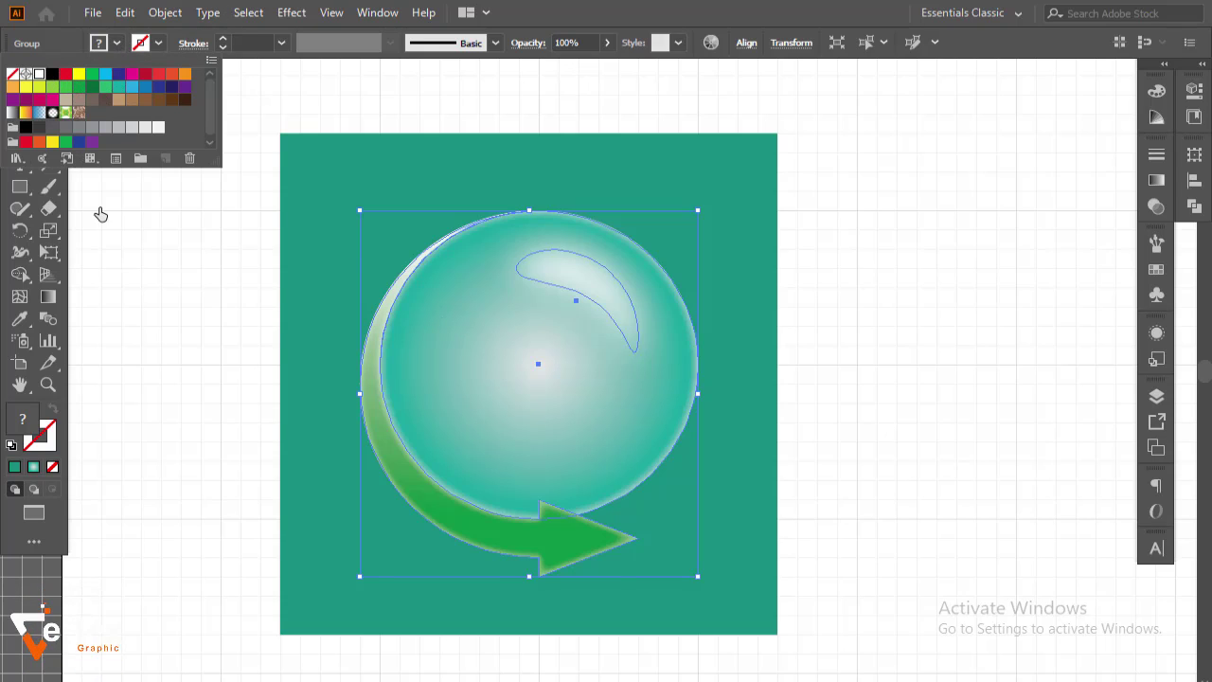
click(289, 420)
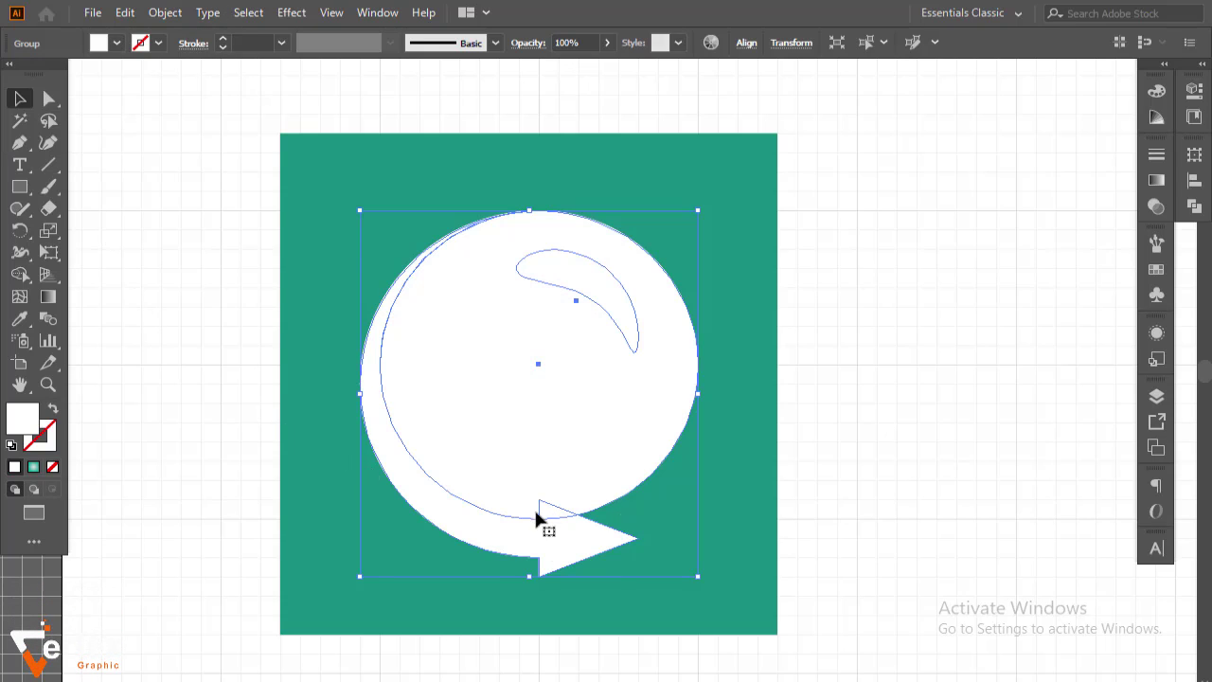
key(ctrl+z)
key(ctrl+z)
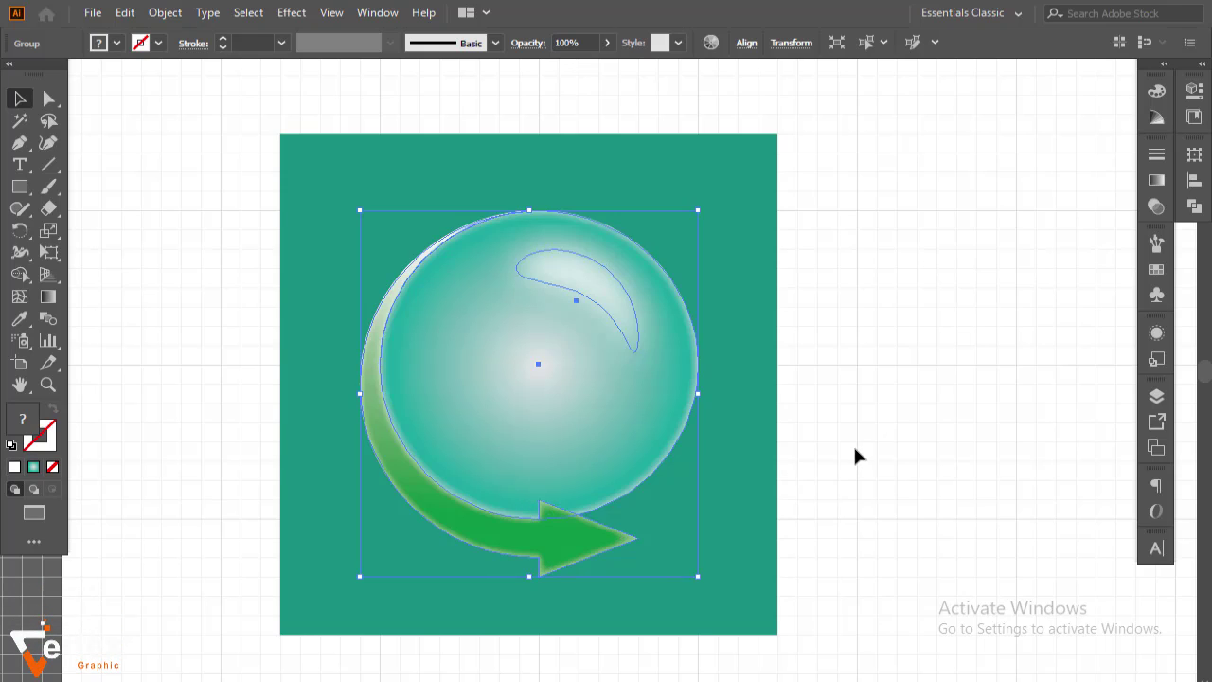
Ungroup the logo into its separate circle, arrow and highlight shapes
click(854, 450)
right_click(541, 473)
click(631, 318)
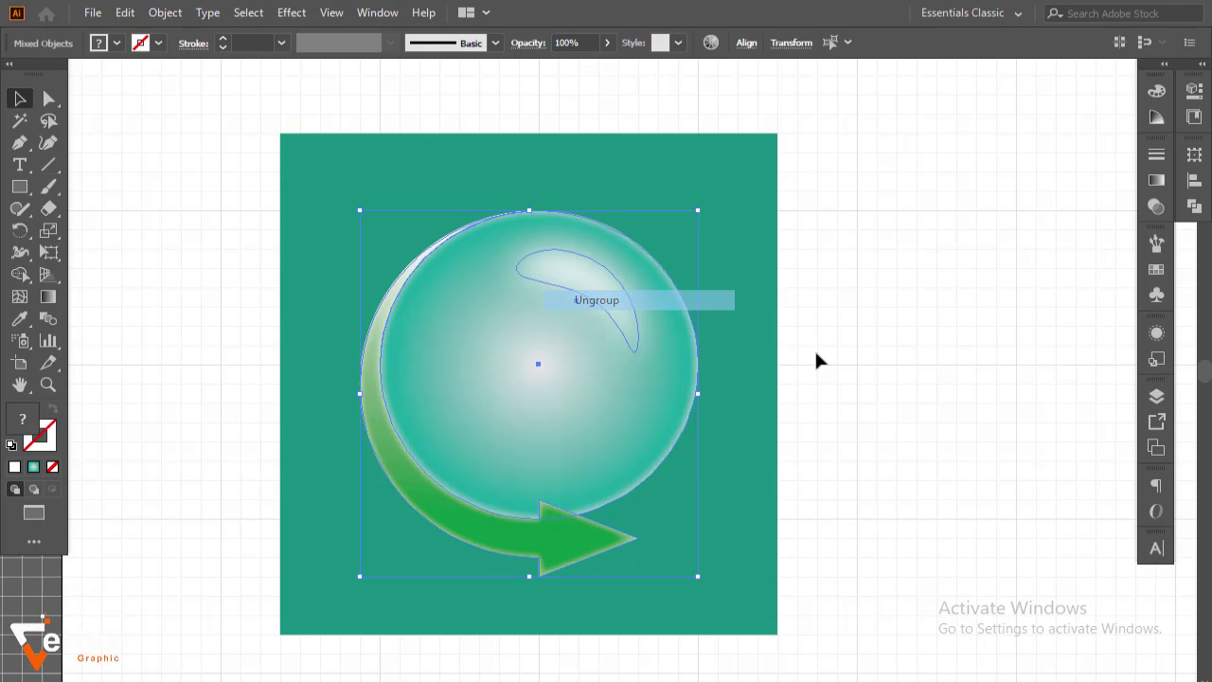
click(817, 357)
Fill the large circle with solid white in place of its radial gradient
click(593, 476)
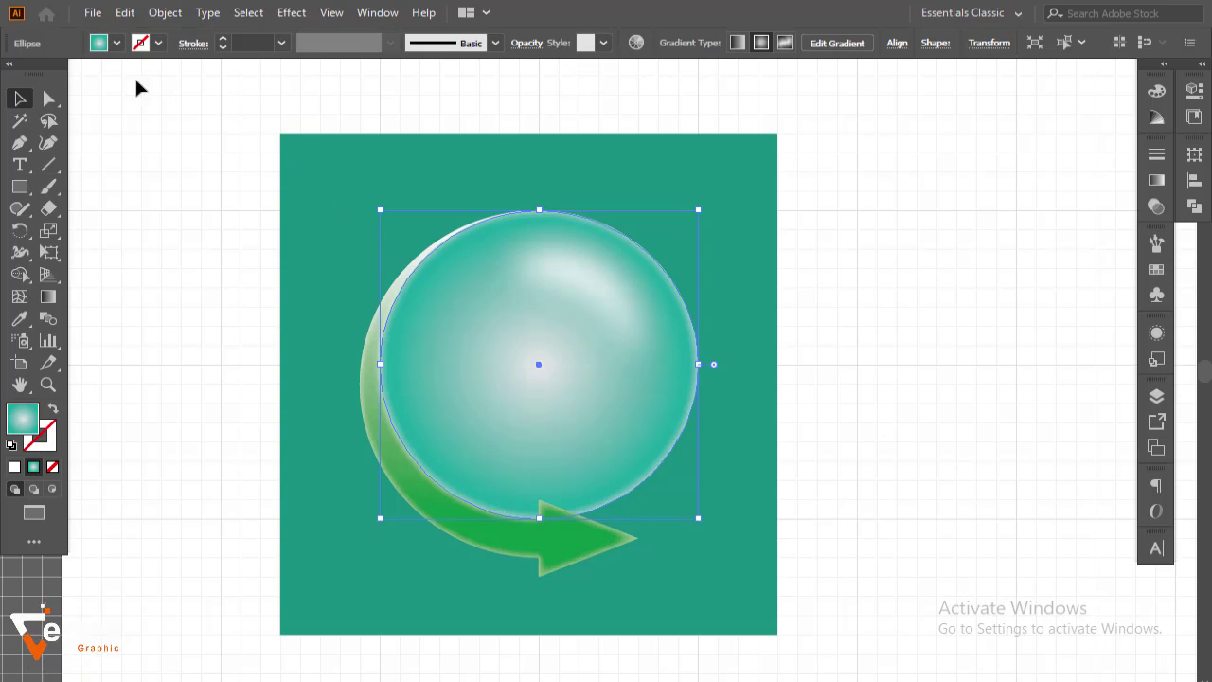
click(116, 44)
click(39, 75)
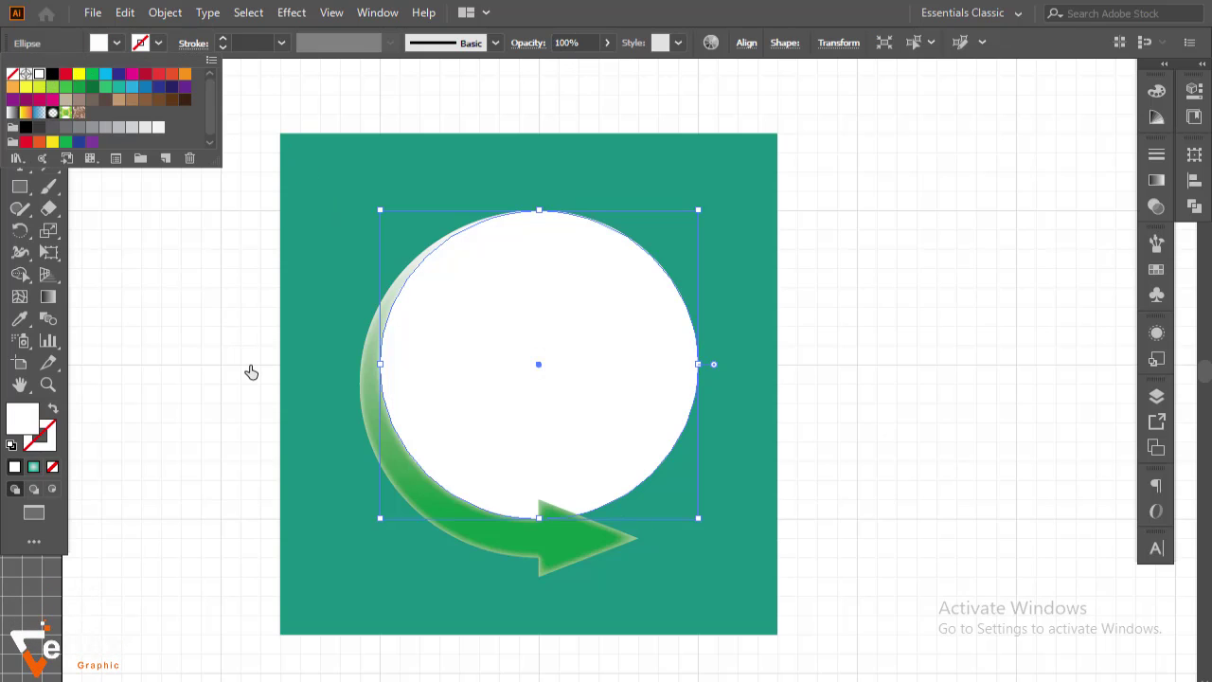
click(249, 370)
click(249, 370)
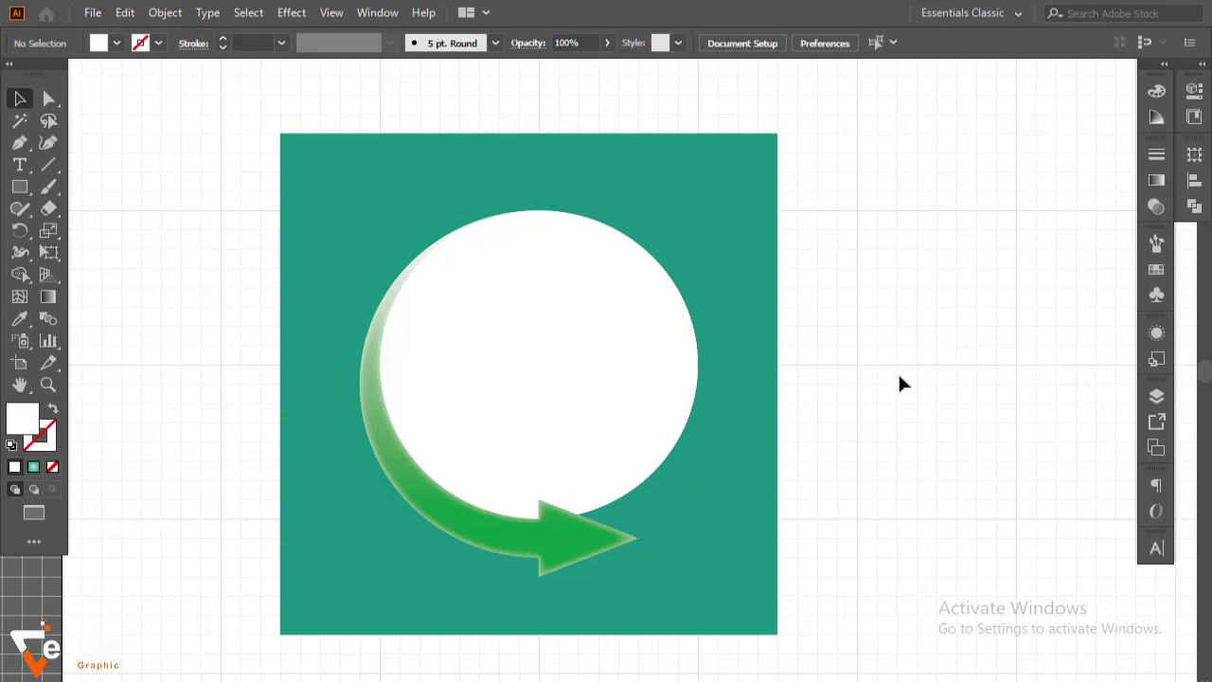
Round all four corners of the background square slightly with its corner widgets
click(731, 487)
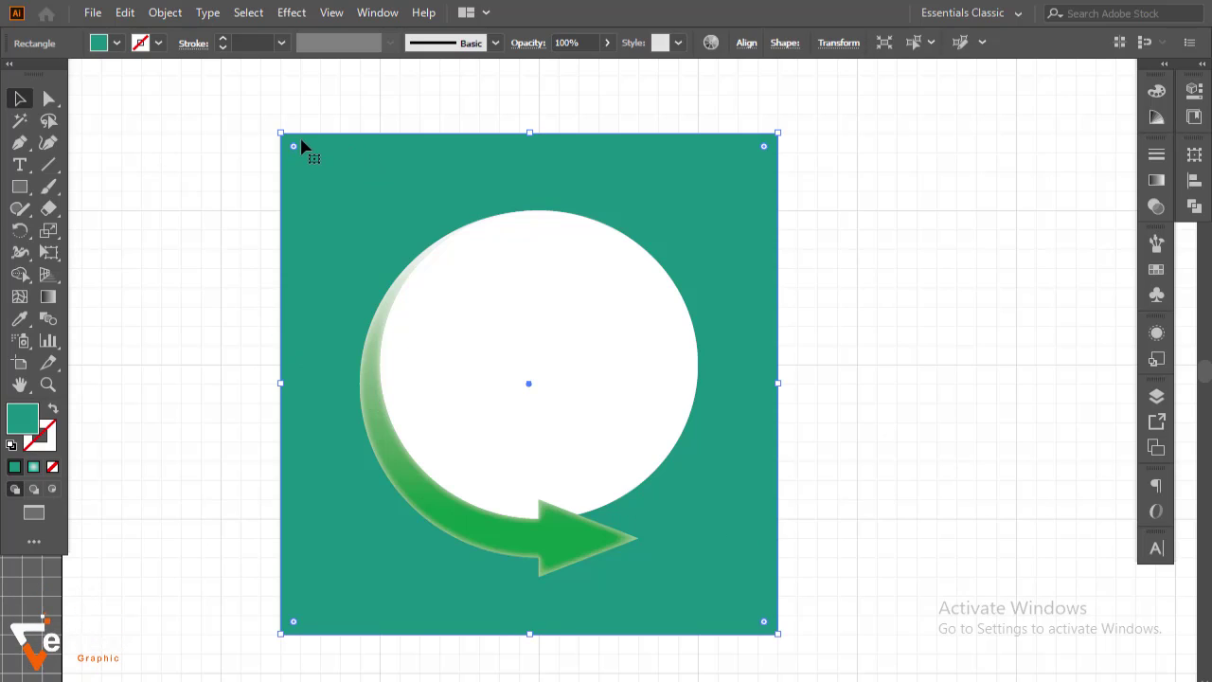
drag(292, 145, 310, 164)
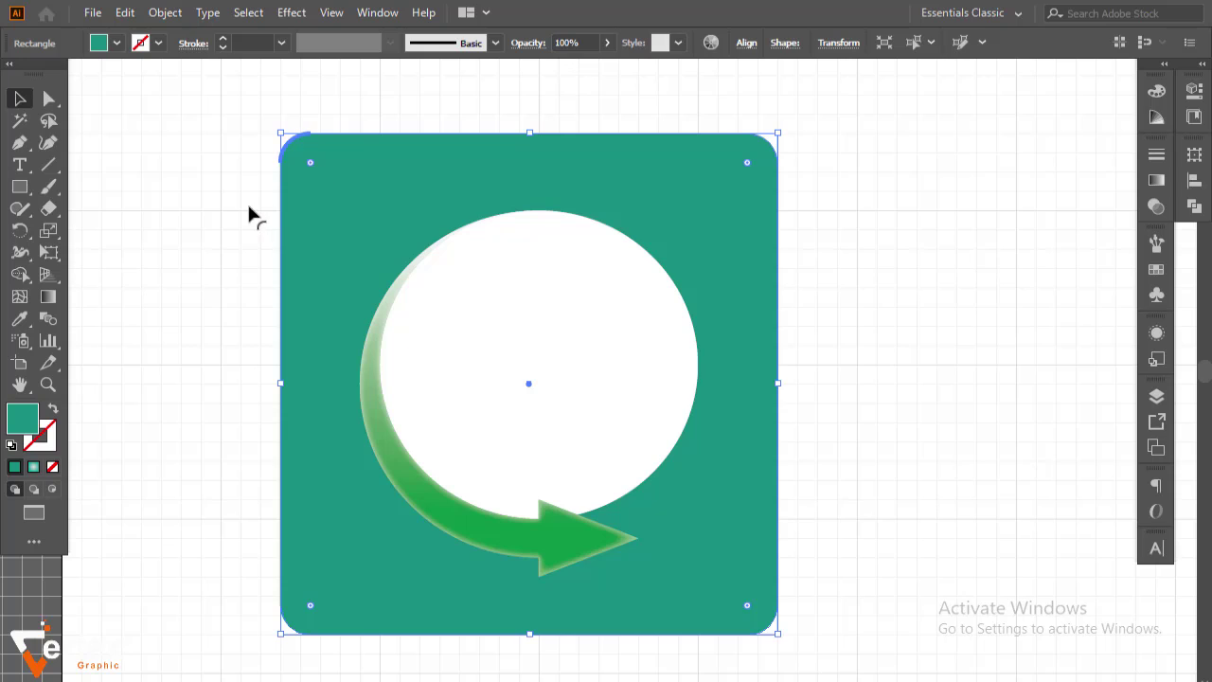
click(247, 200)
click(352, 175)
click(833, 44)
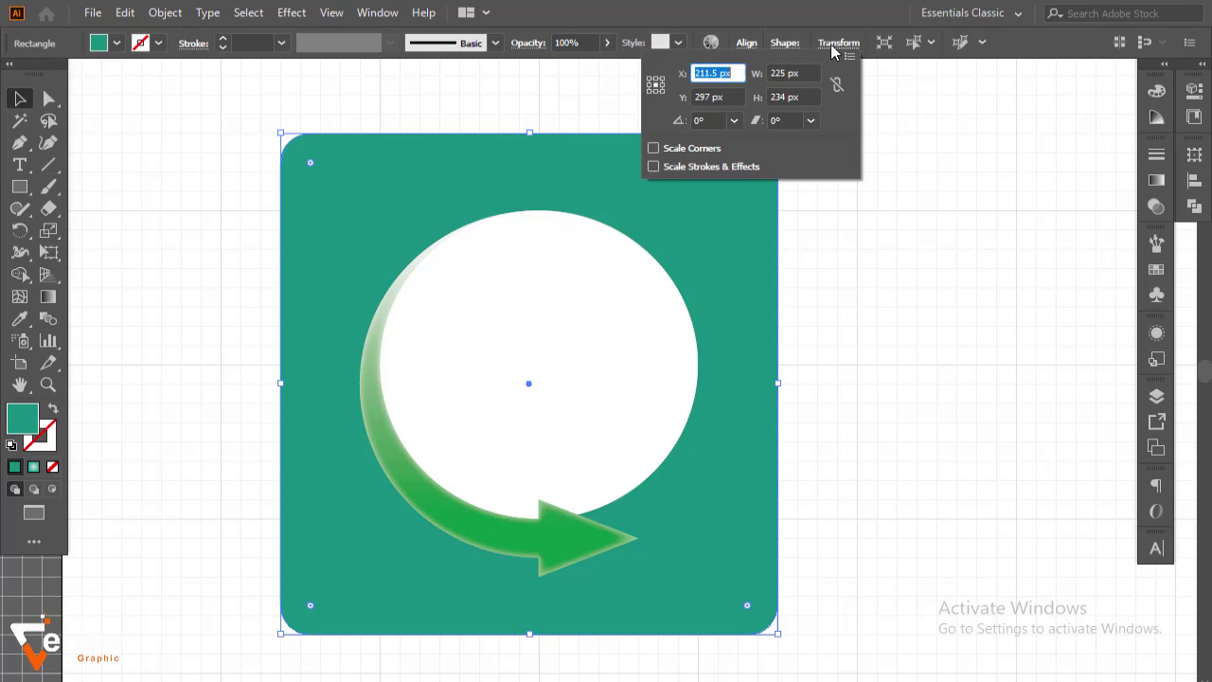
click(983, 142)
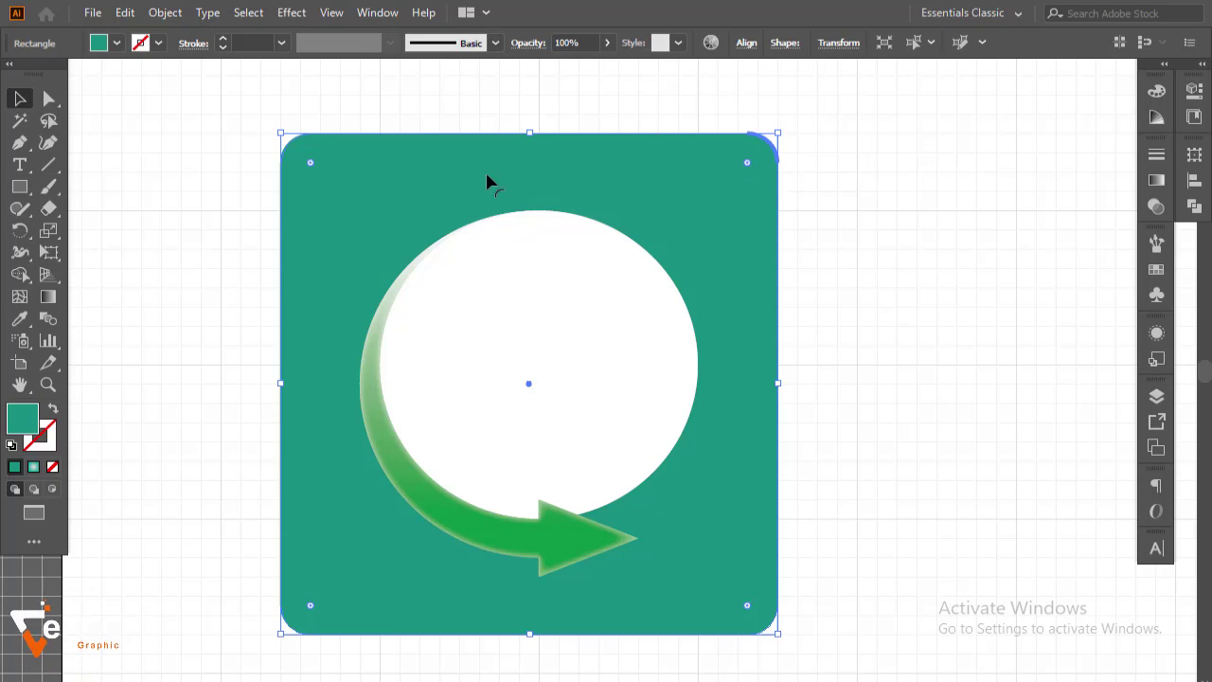
click(170, 158)
Draw a long thin horizontal bar straddling the left edge of the background near its upper corner
click(20, 187)
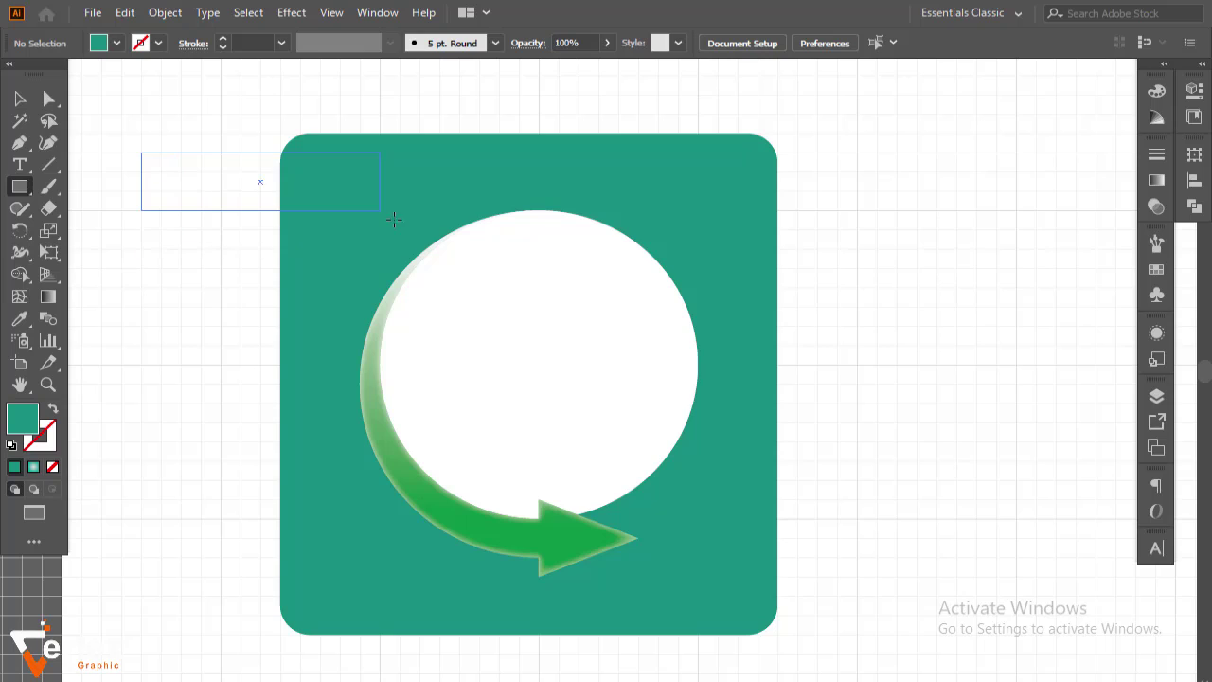
drag(423, 206, 419, 208)
mouse_move(277, 208)
mouse_down()
mouse_move(284, 217)
mouse_move(284, 192)
mouse_up()
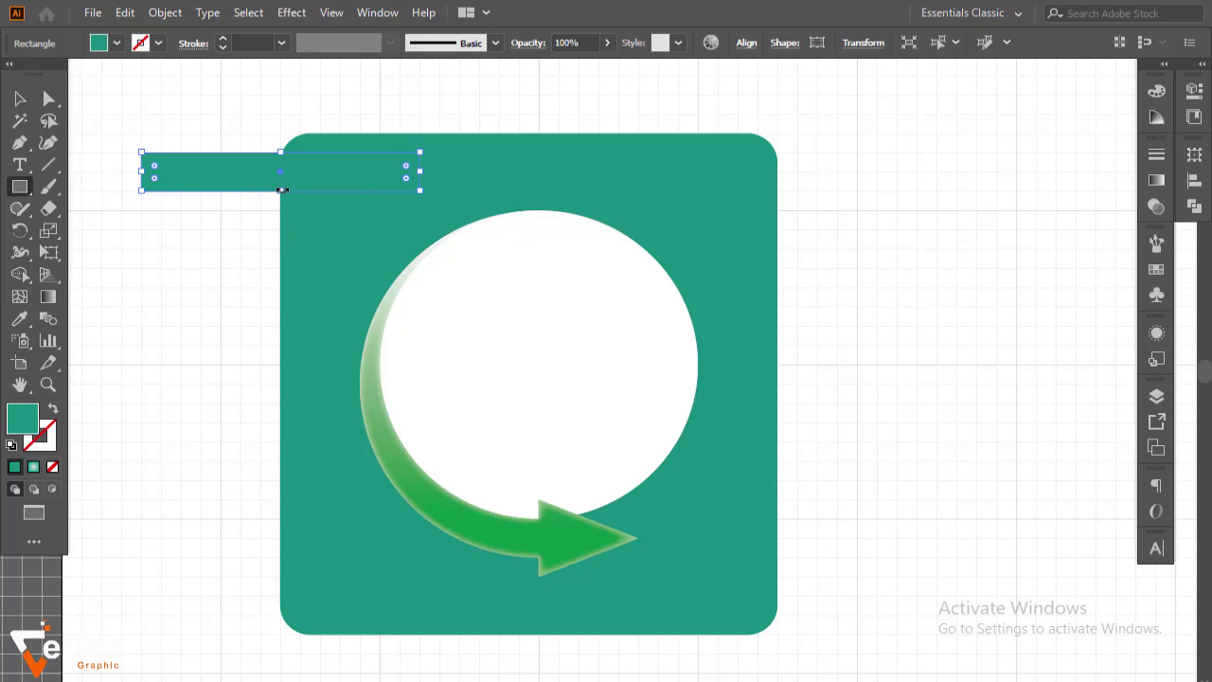
click(20, 98)
click(194, 268)
Recolor the thin bar white by sampling the circle's fill with the Eyedropper
click(203, 178)
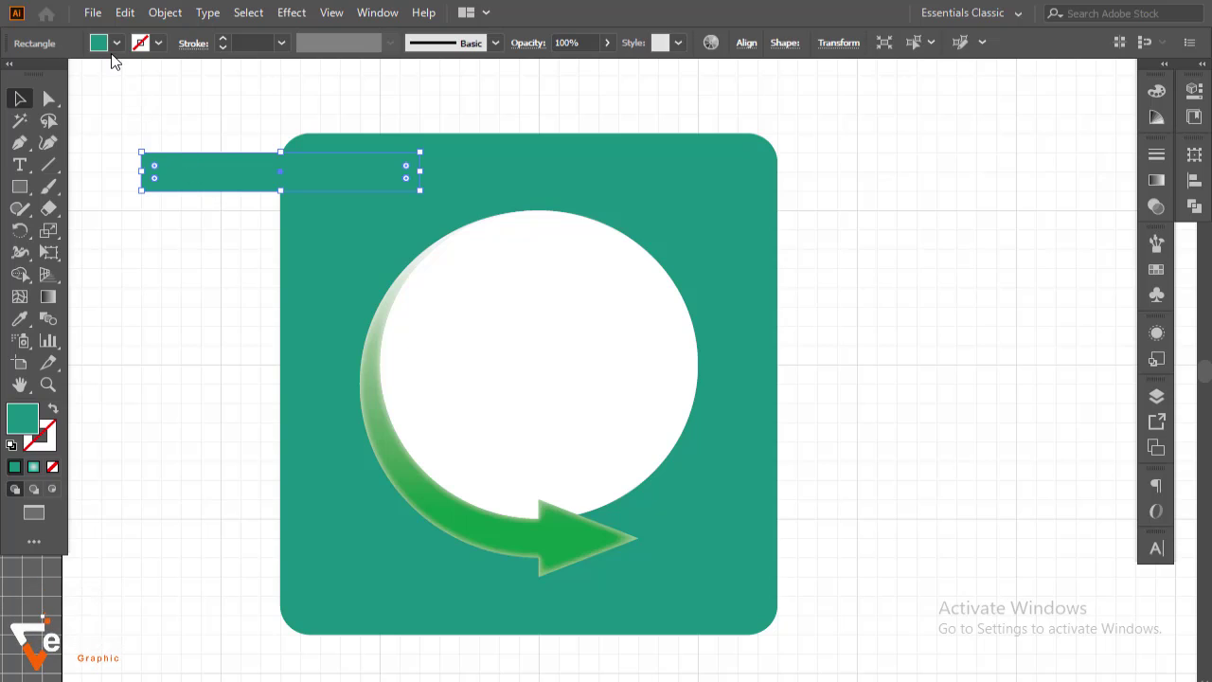
click(116, 42)
click(202, 188)
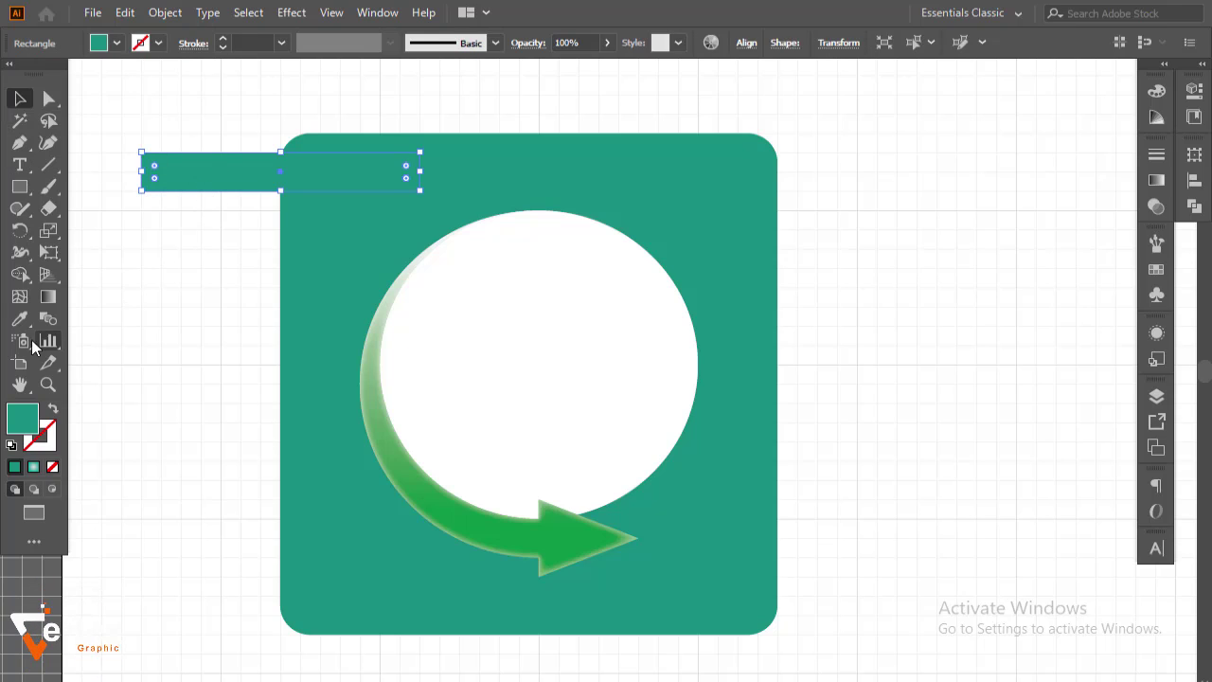
key(i)
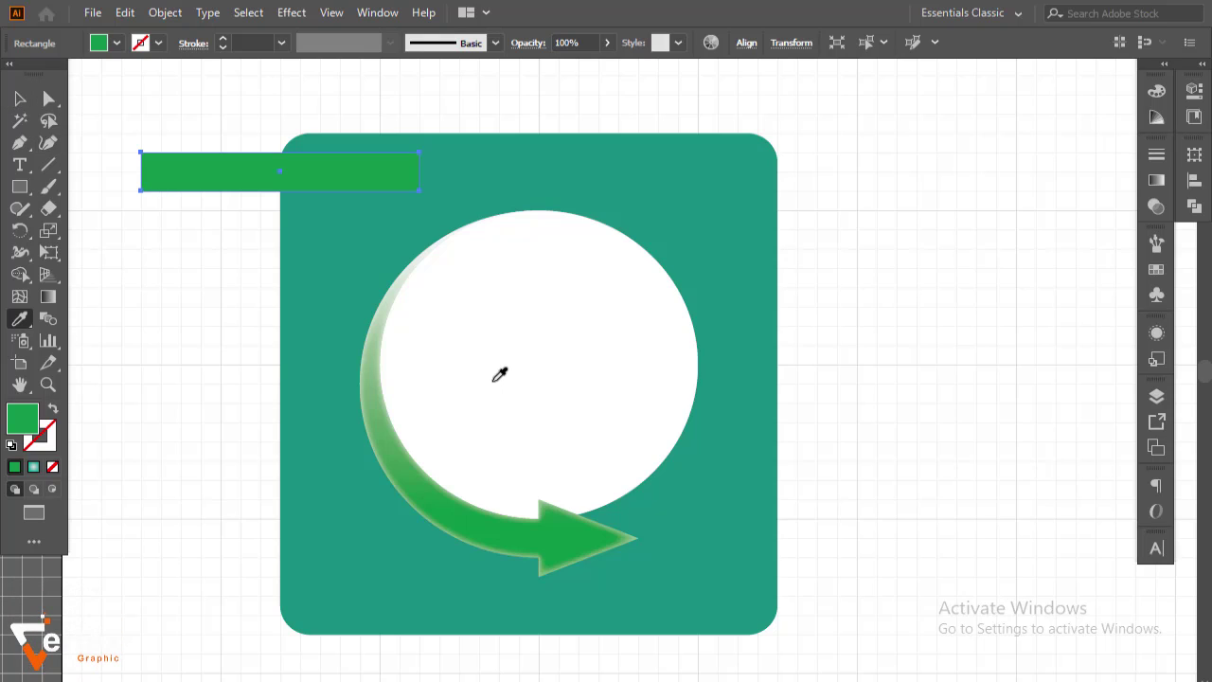
click(461, 386)
click(19, 100)
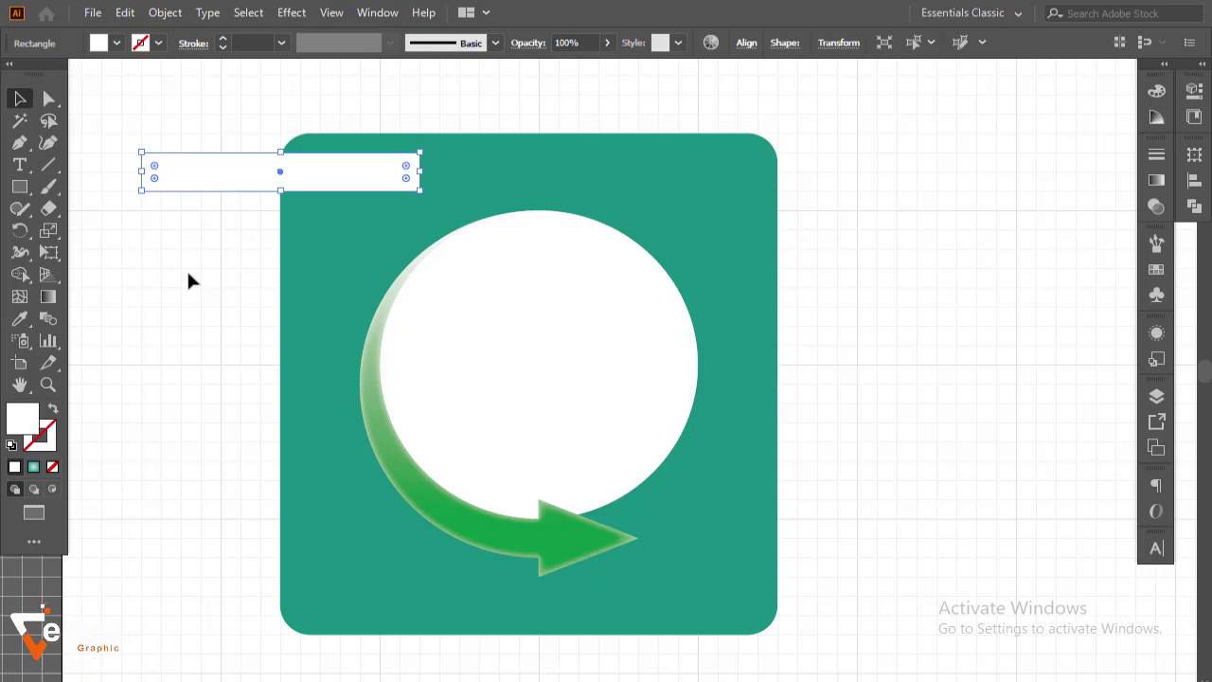
Rotate the bar diagonally across the background's upper-left corner and trim off its overhanging ends with the Shape Builder tool
drag(439, 149, 351, 180)
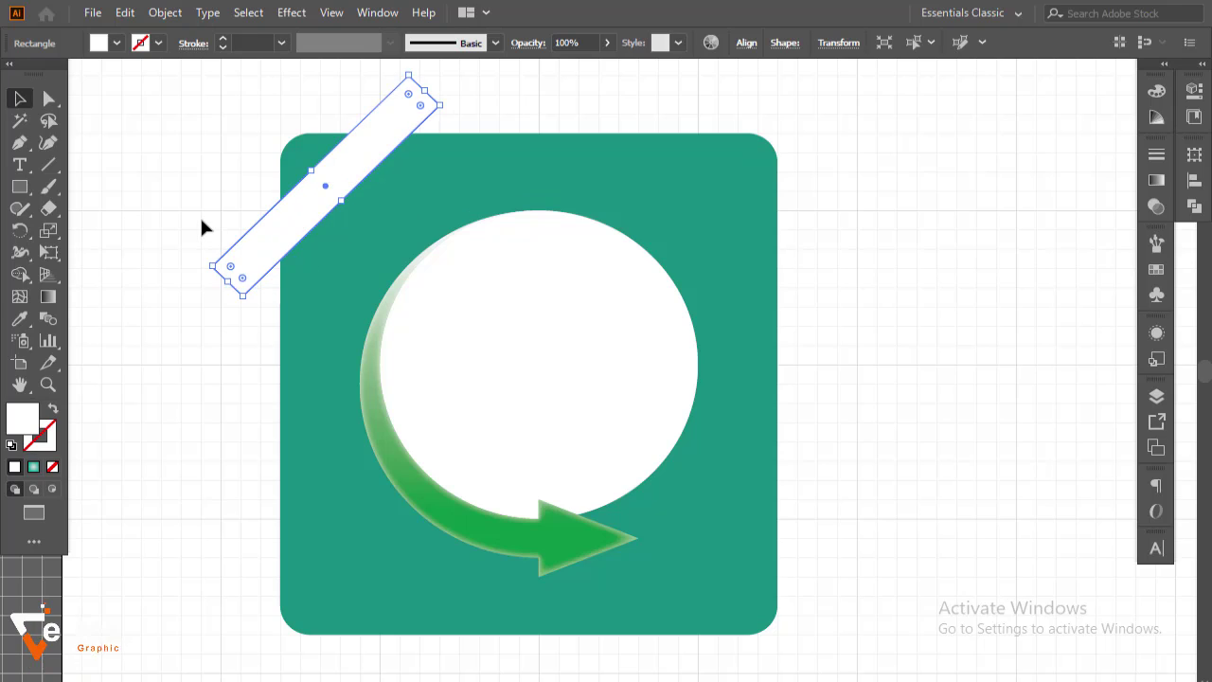
drag(228, 144, 351, 263)
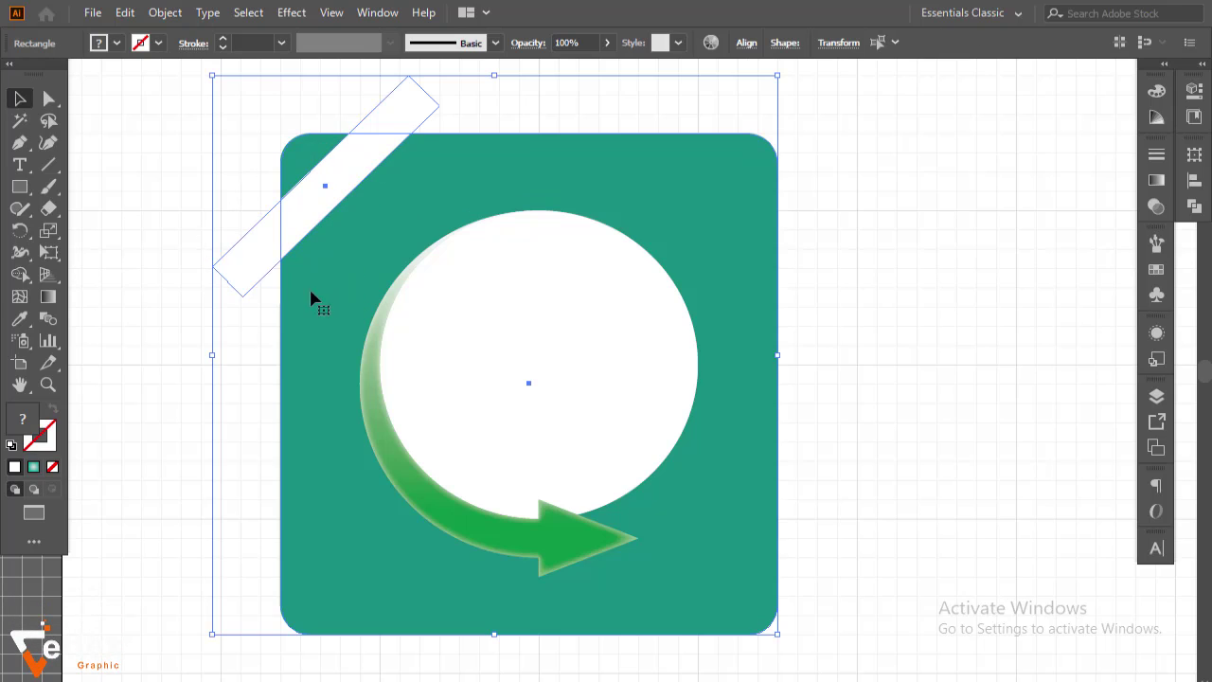
click(19, 274)
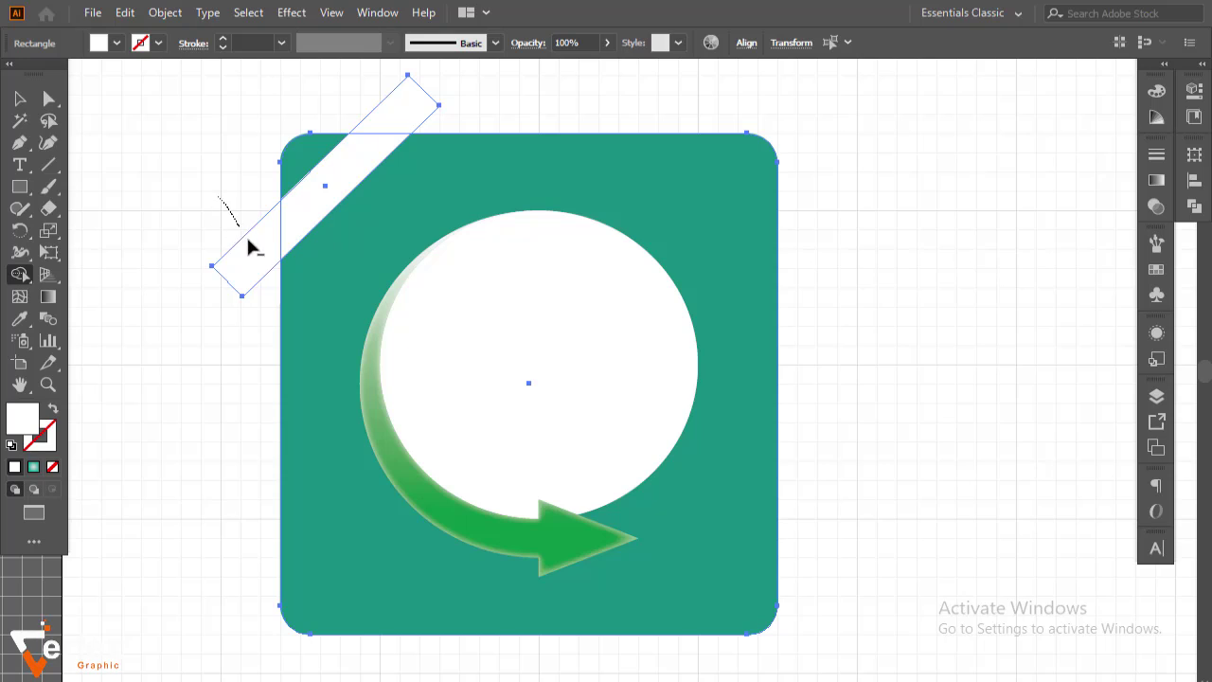
drag(251, 246, 267, 239)
alt+click(418, 106)
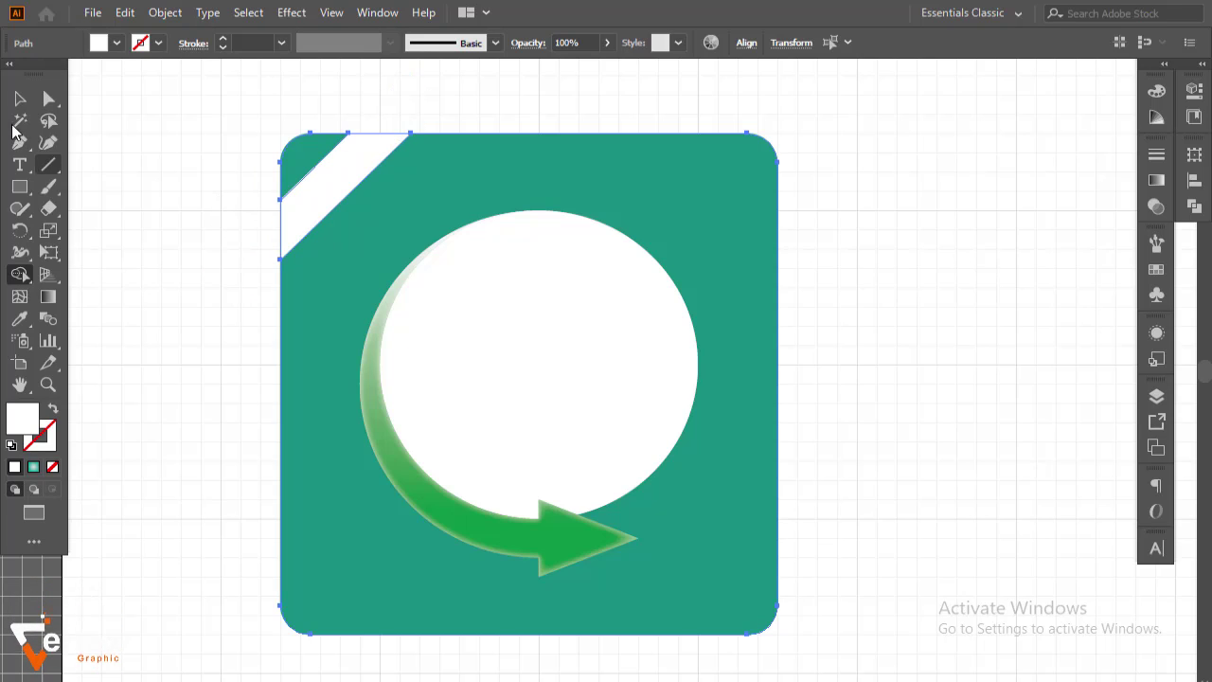
click(19, 98)
click(164, 189)
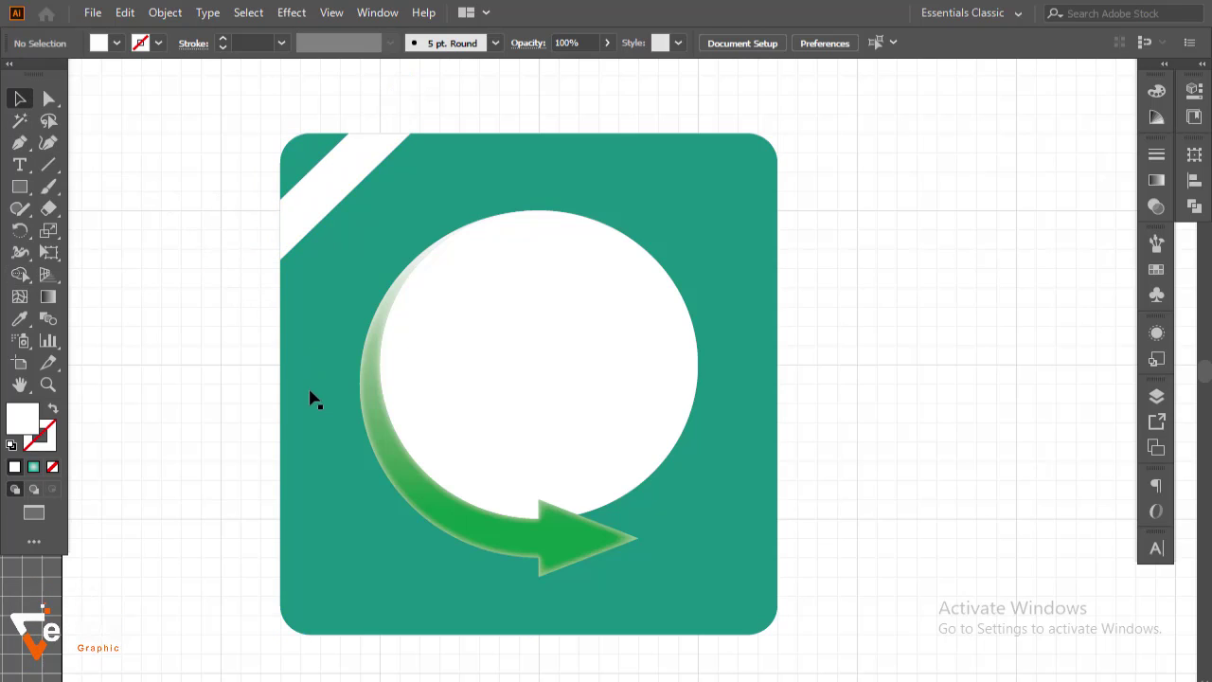
Recolor the diagonal corner stripe with the solid green sampled from the arrow using the Eyedropper
click(321, 210)
click(19, 322)
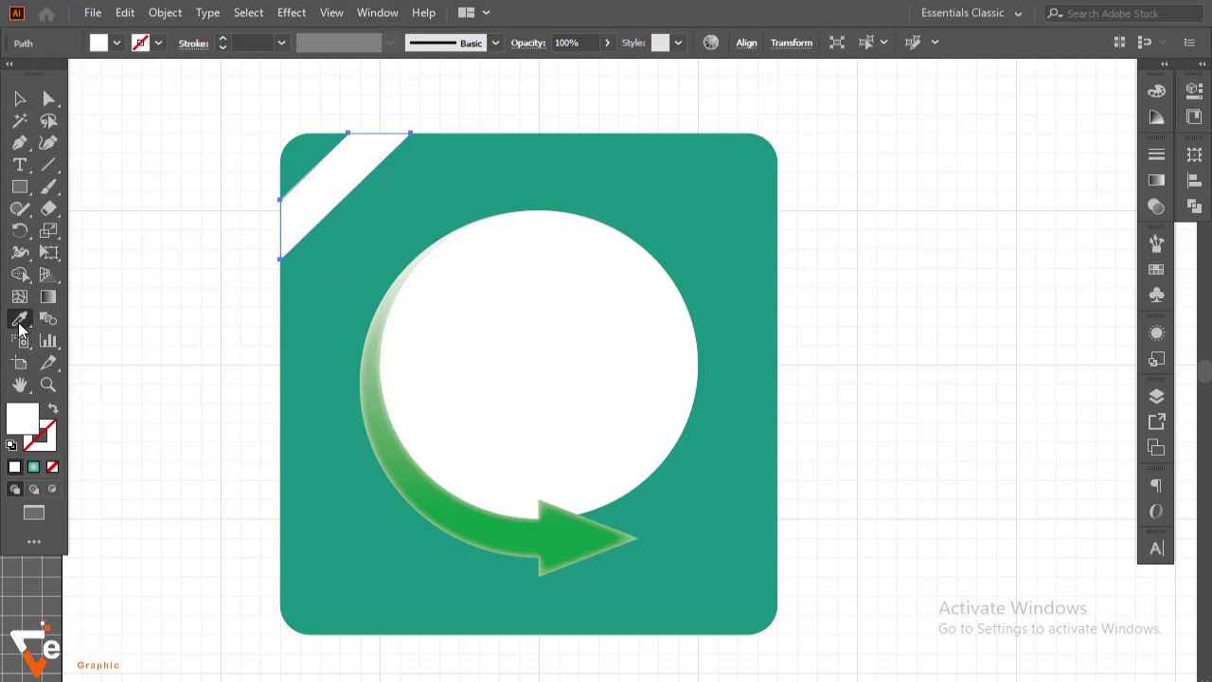
click(384, 417)
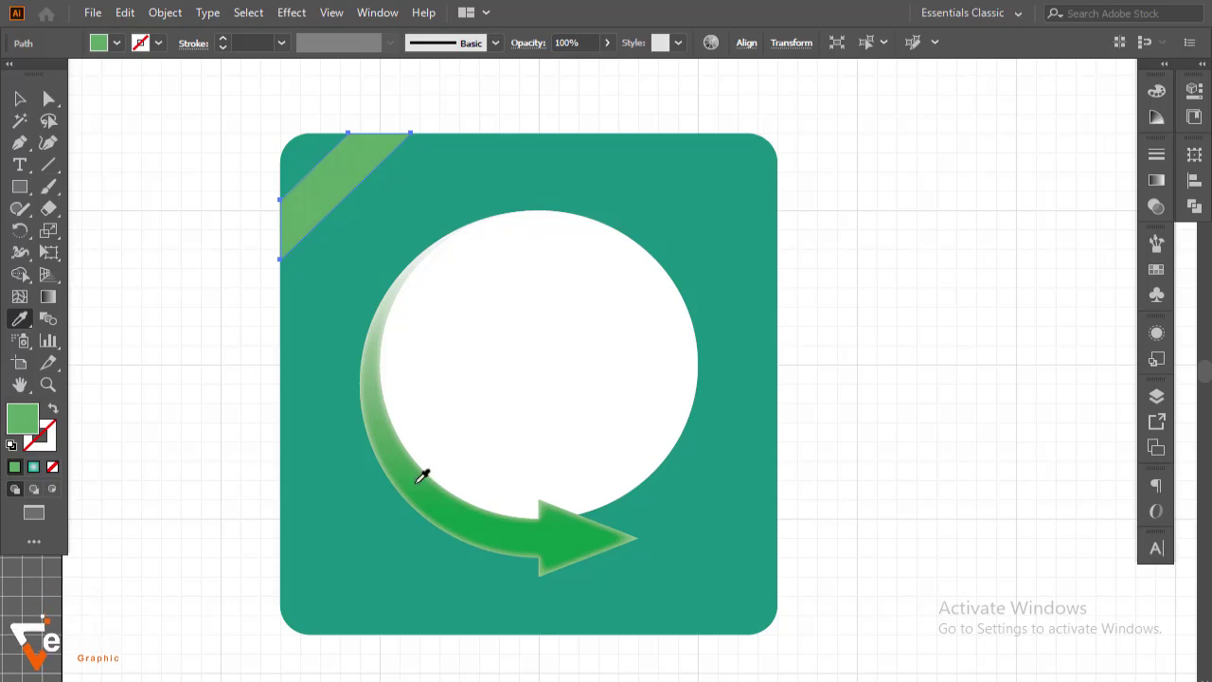
click(513, 530)
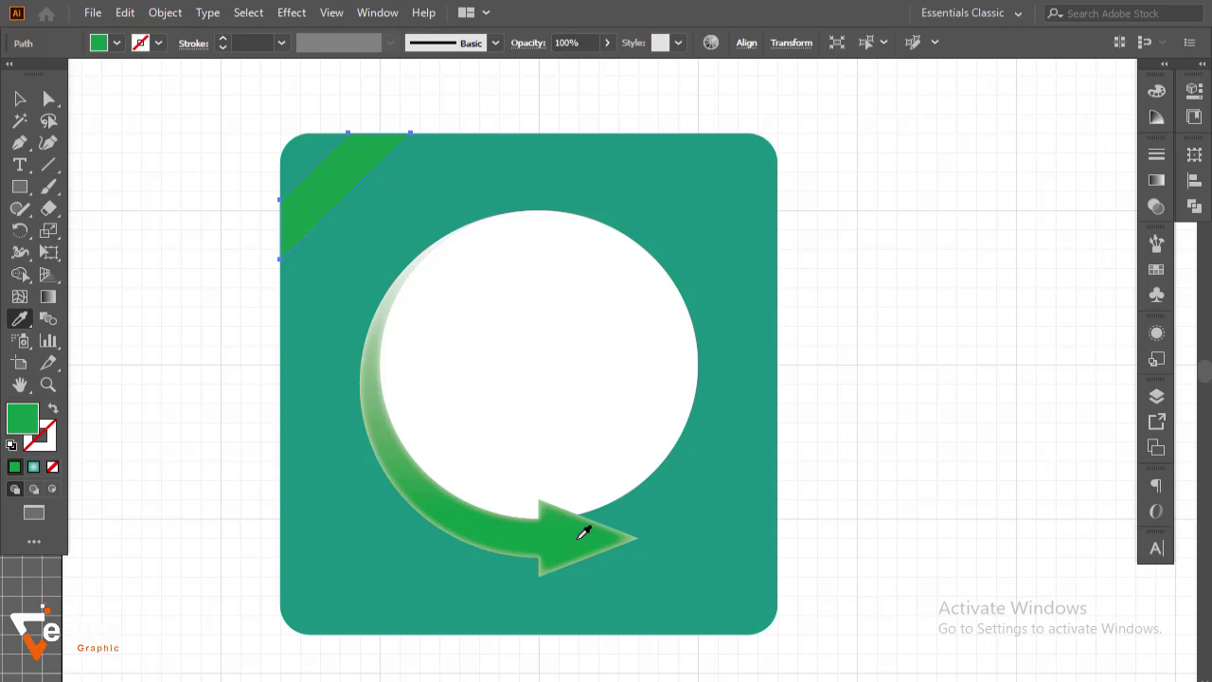
click(14, 100)
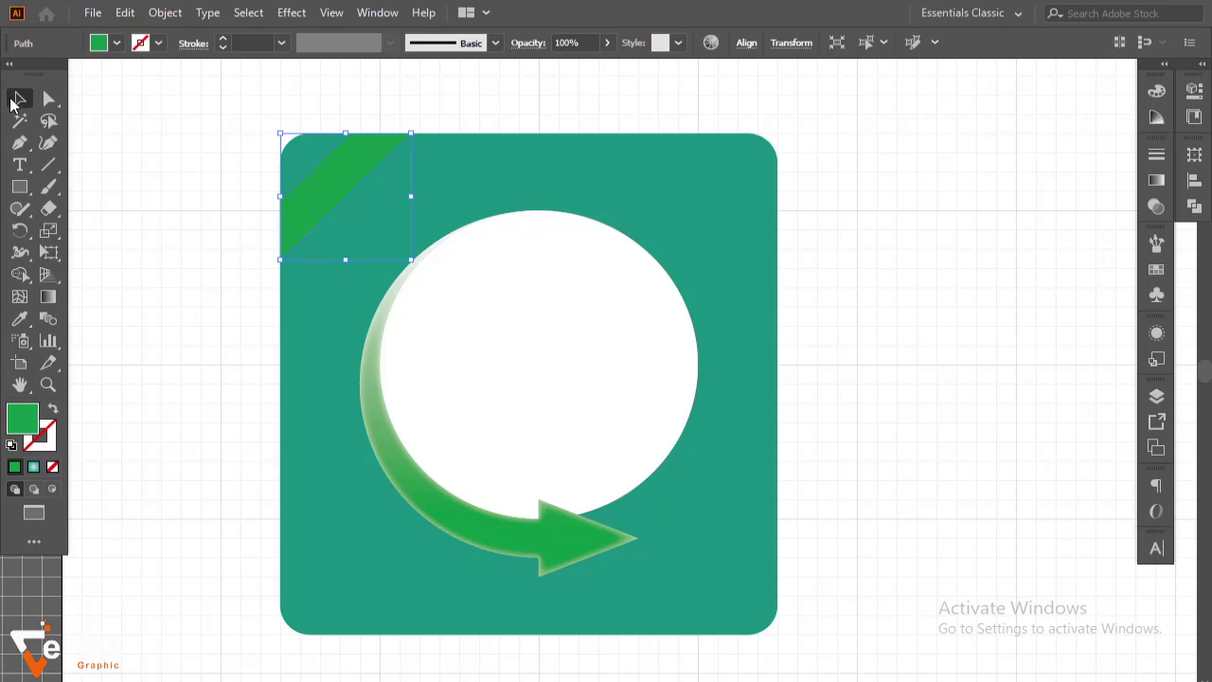
click(86, 204)
drag(489, 297, 521, 297)
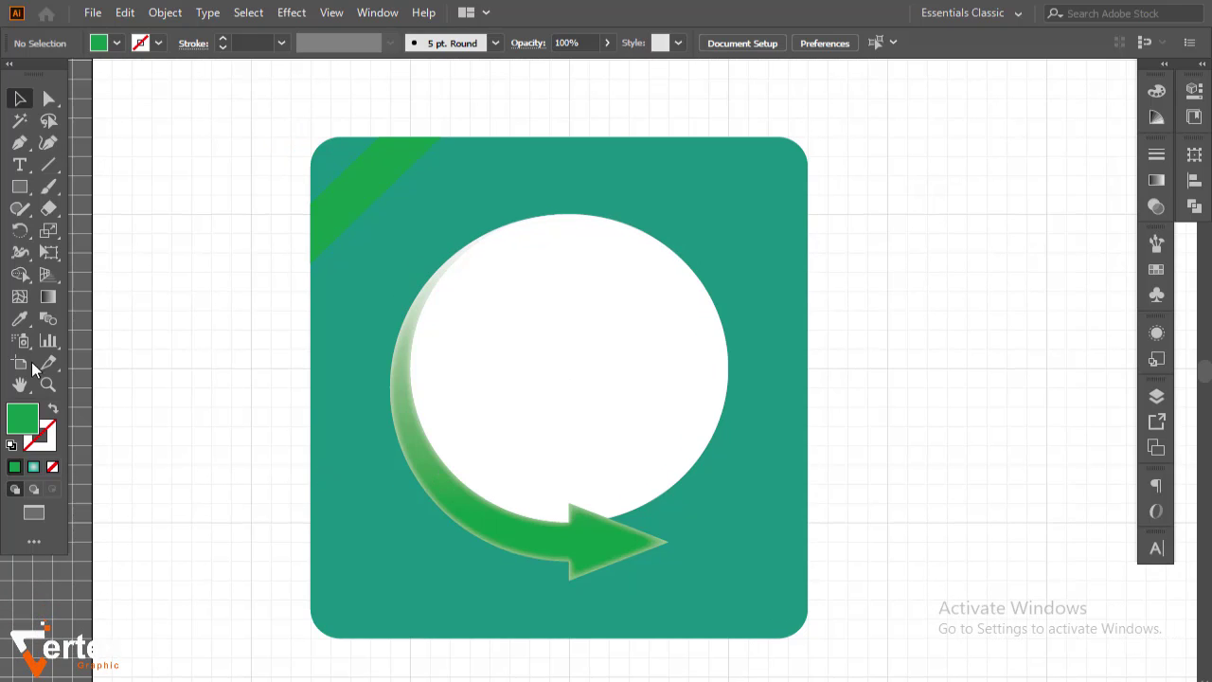
Add a line of point text reading "Status Saver" on the empty canvas beside the background square
click(19, 165)
click(871, 289)
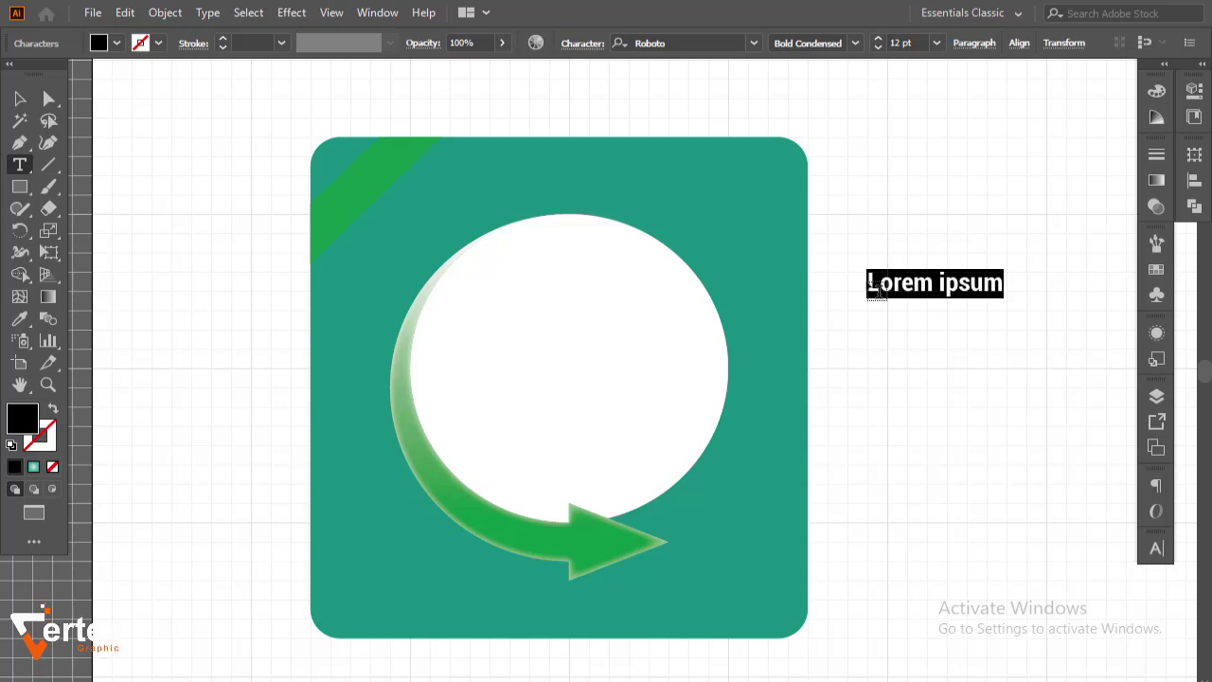
key(BackSpace)
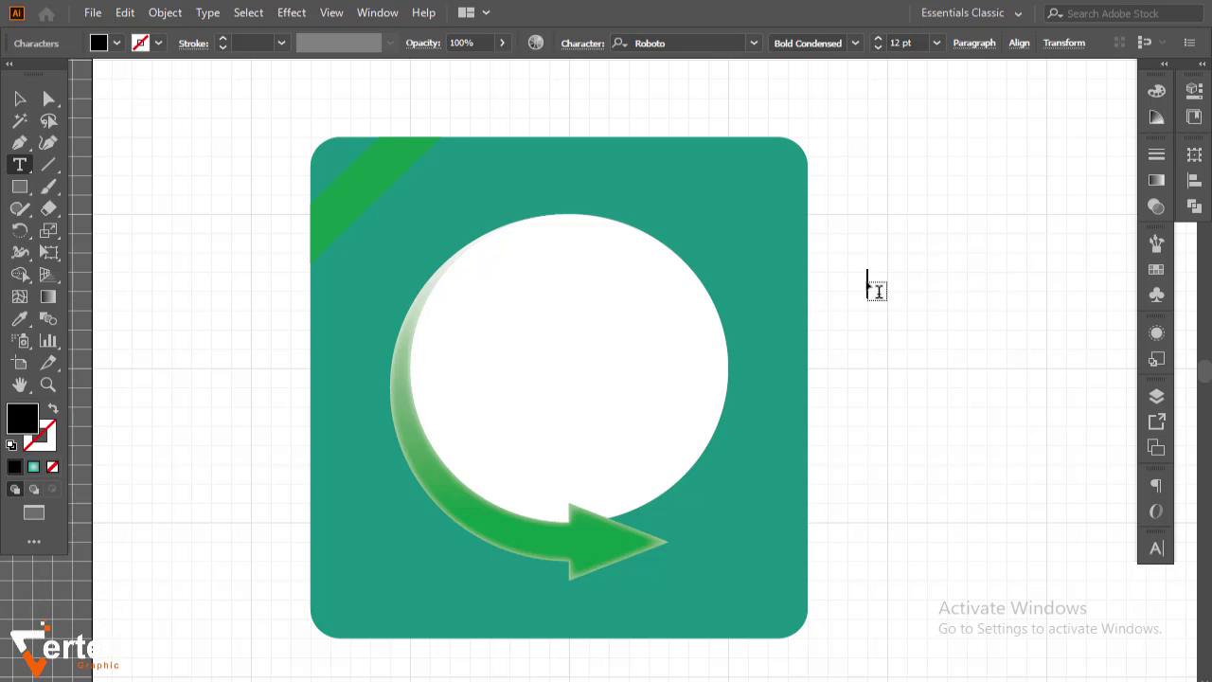
text(Stat)
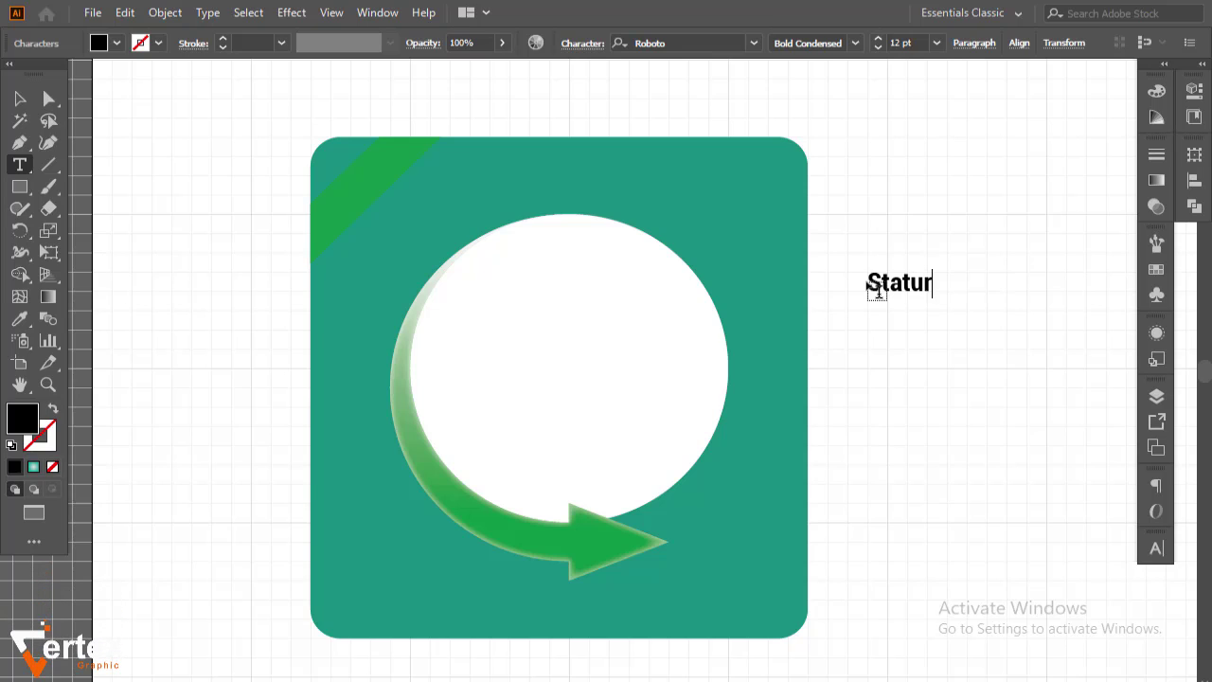
text(us Save)
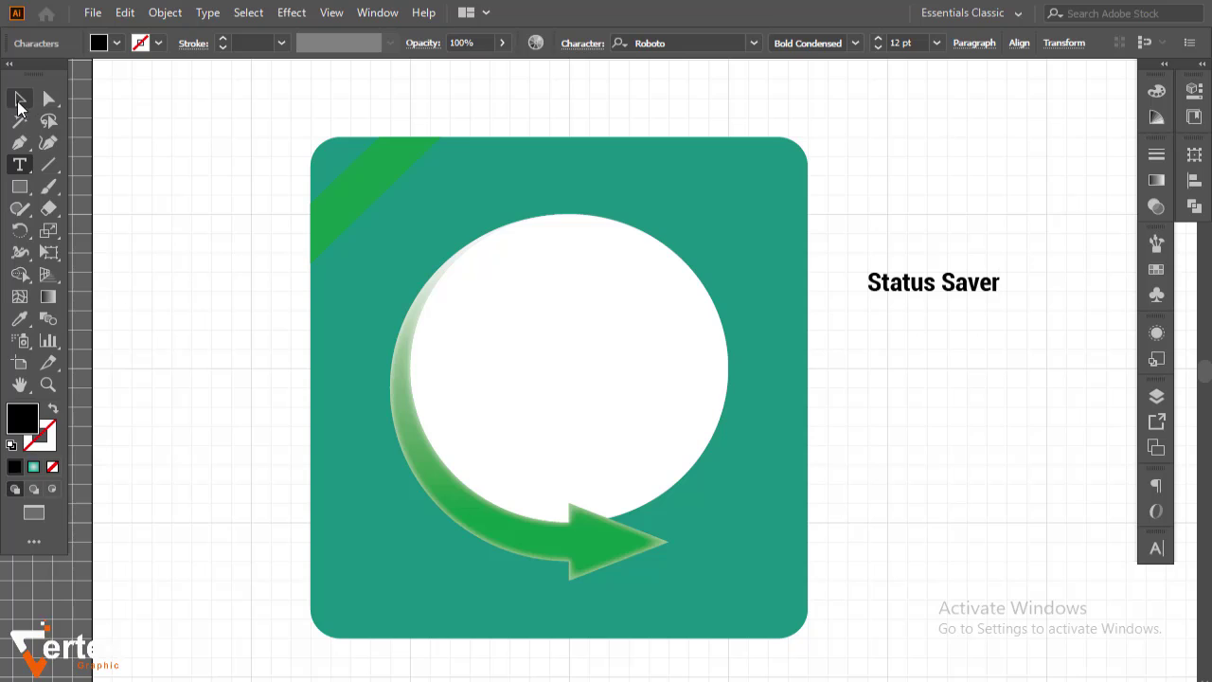
Move the "Status Saver" text below the arrow, enlarge it to about half the background's width, and fill it with white
click(20, 100)
drag(1002, 294, 619, 616)
drag(715, 639, 709, 636)
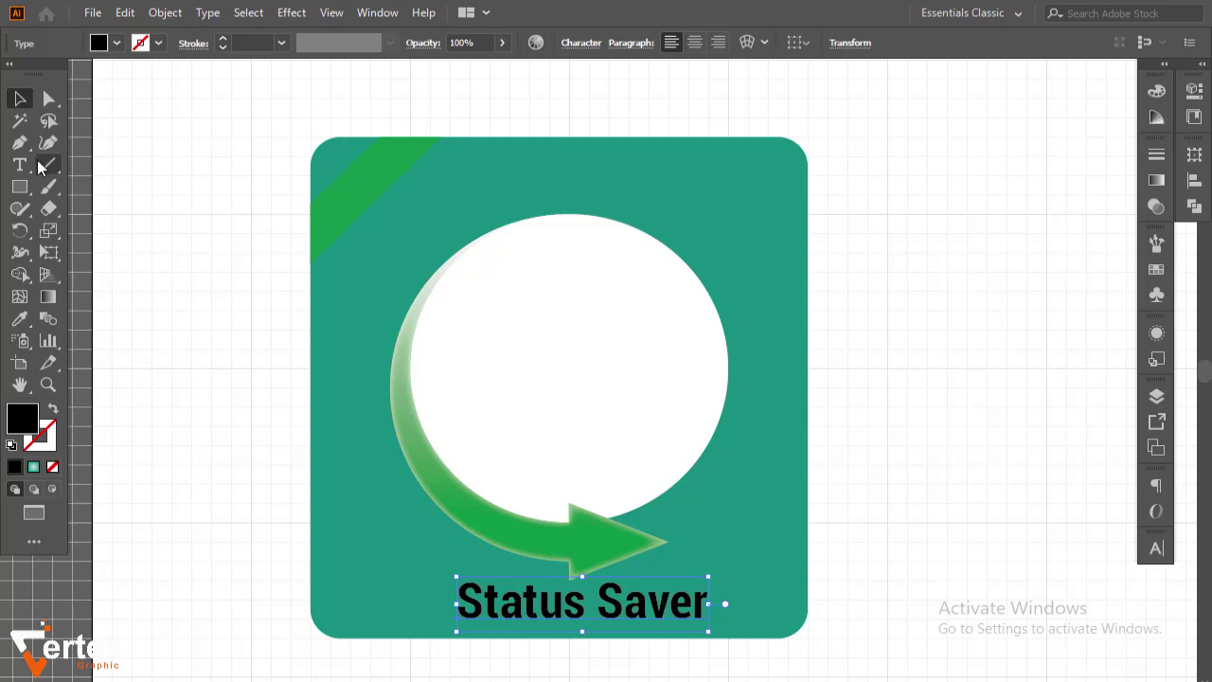
click(115, 43)
click(40, 75)
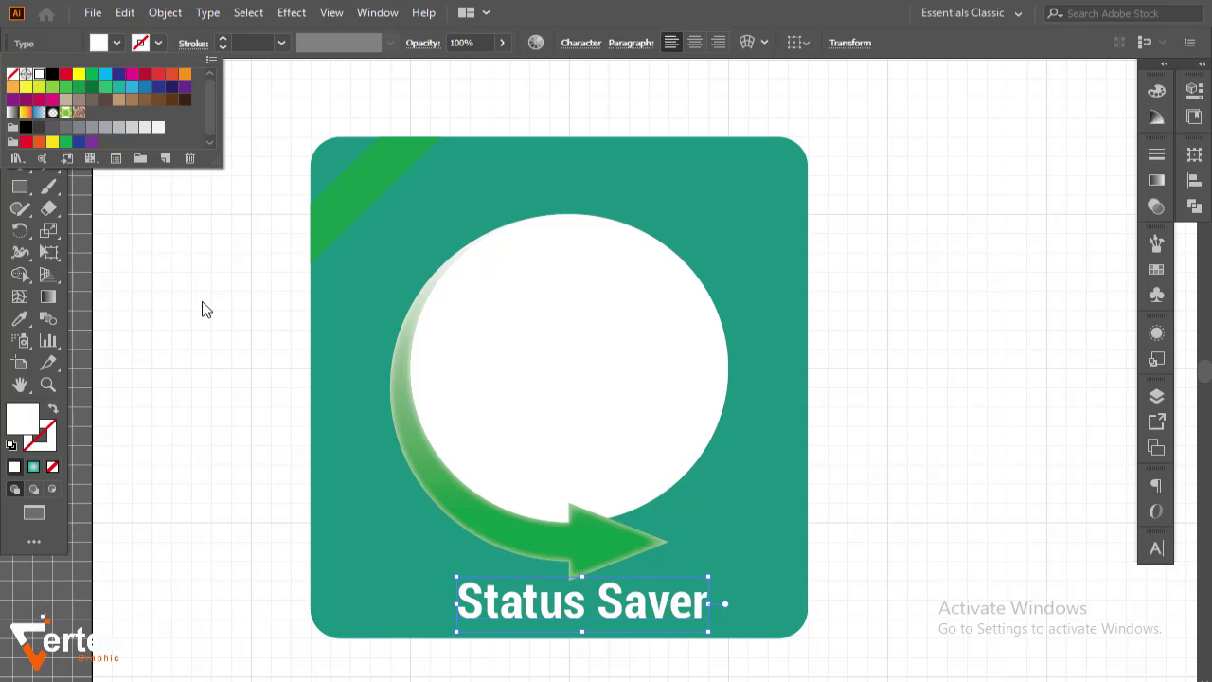
click(197, 316)
click(303, 409)
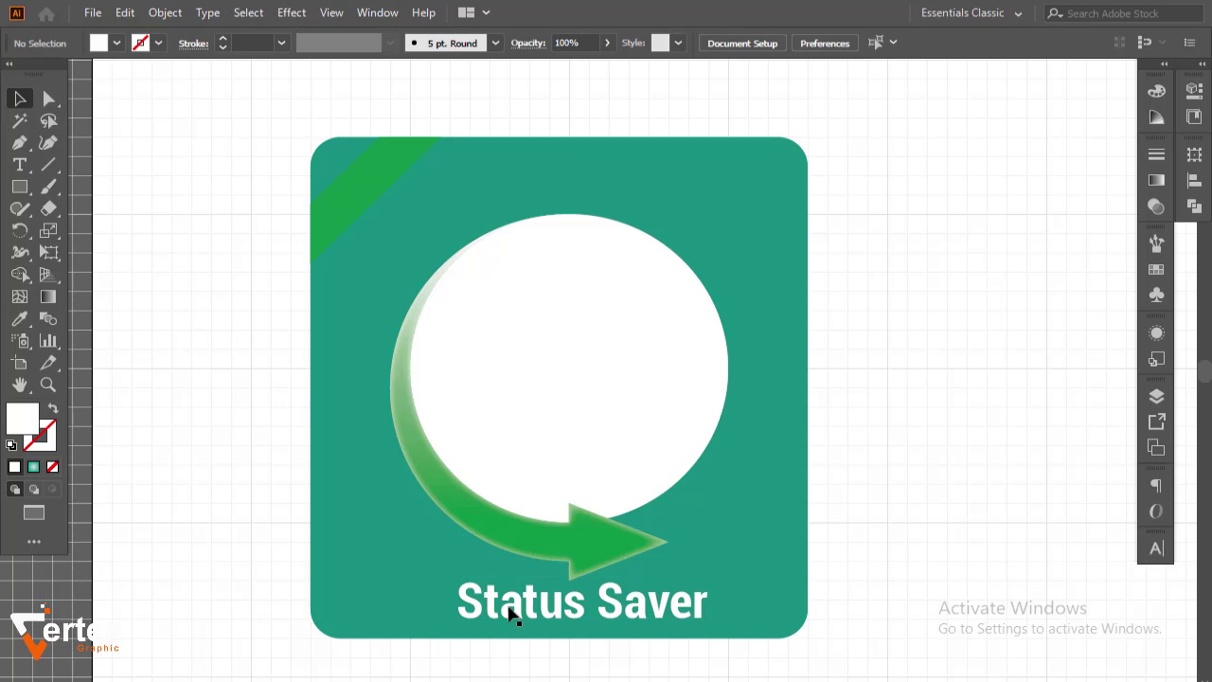
Center the "Status Saver" text horizontally on the background square, using the background as the key object
click(507, 613)
shift+click(414, 588)
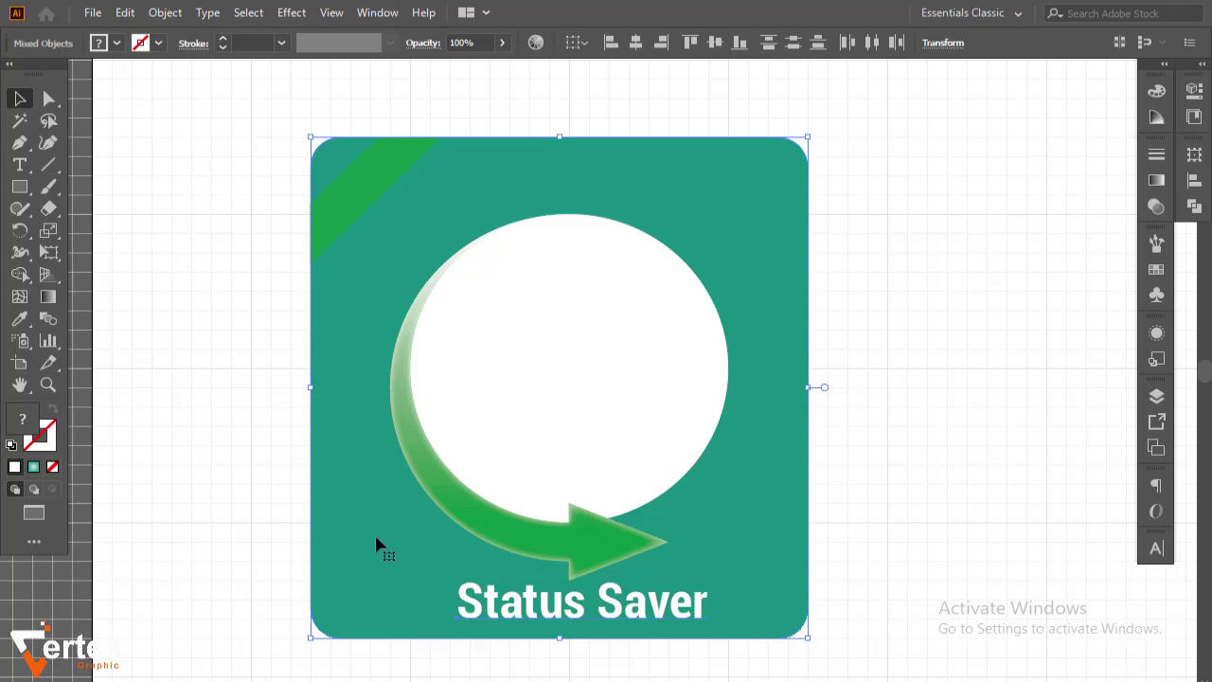
click(1194, 179)
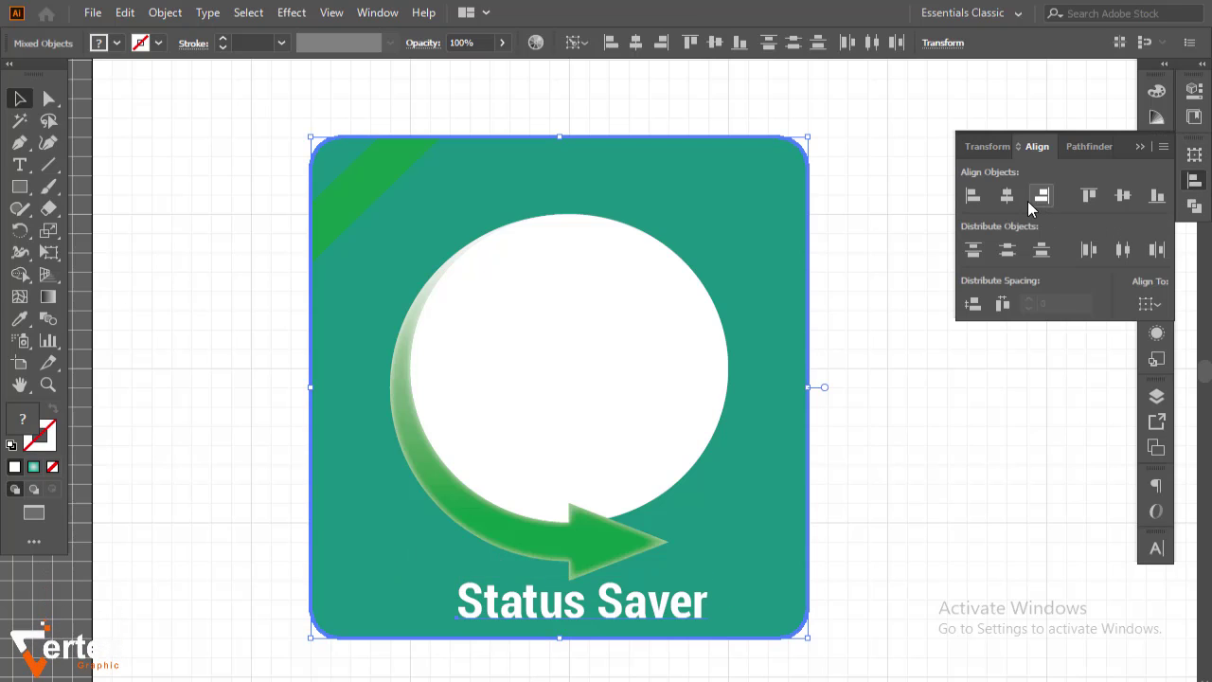
click(1008, 196)
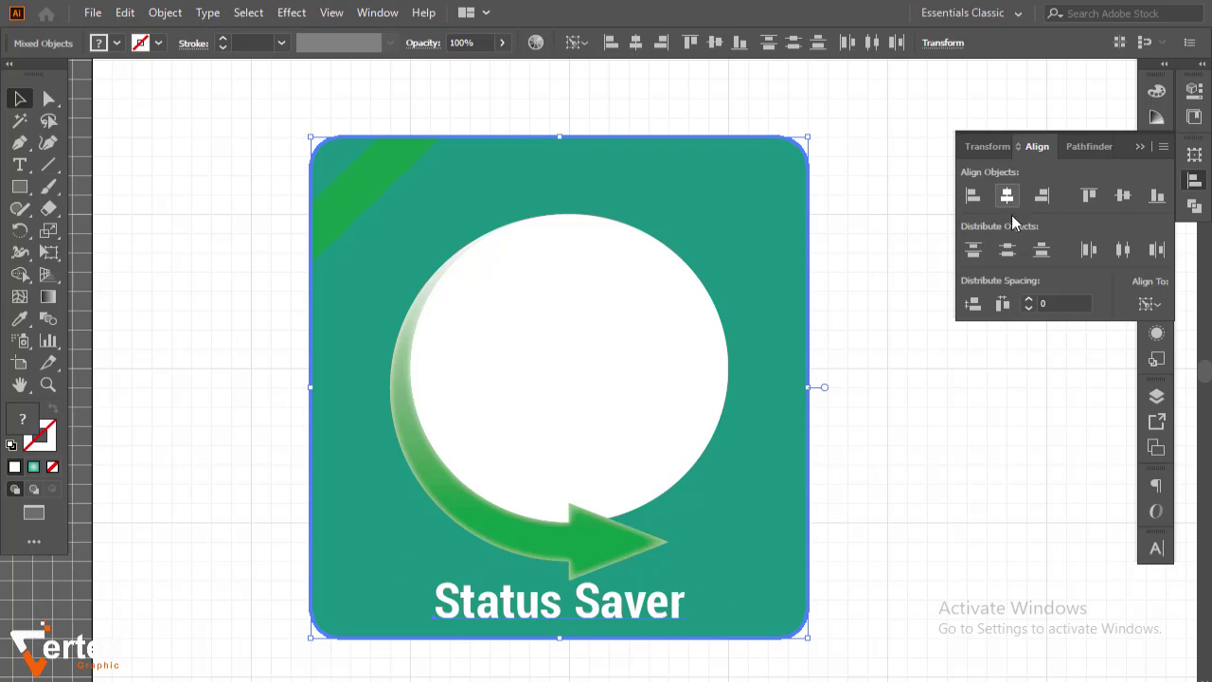
click(977, 385)
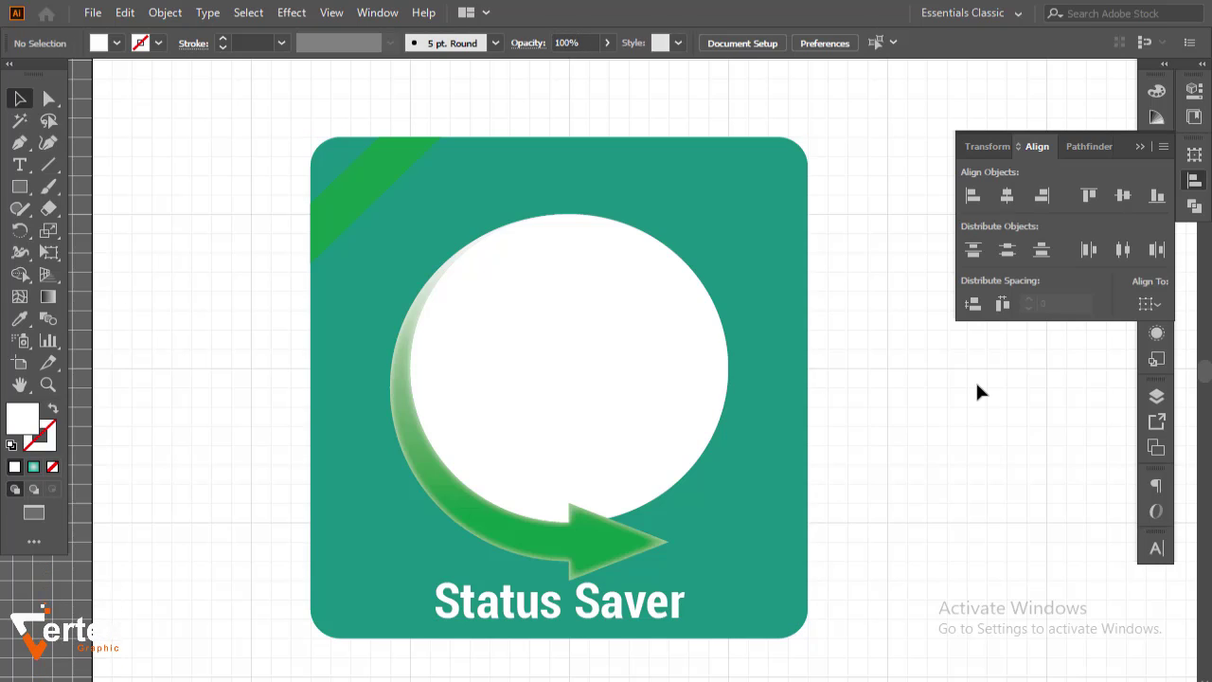
click(1139, 147)
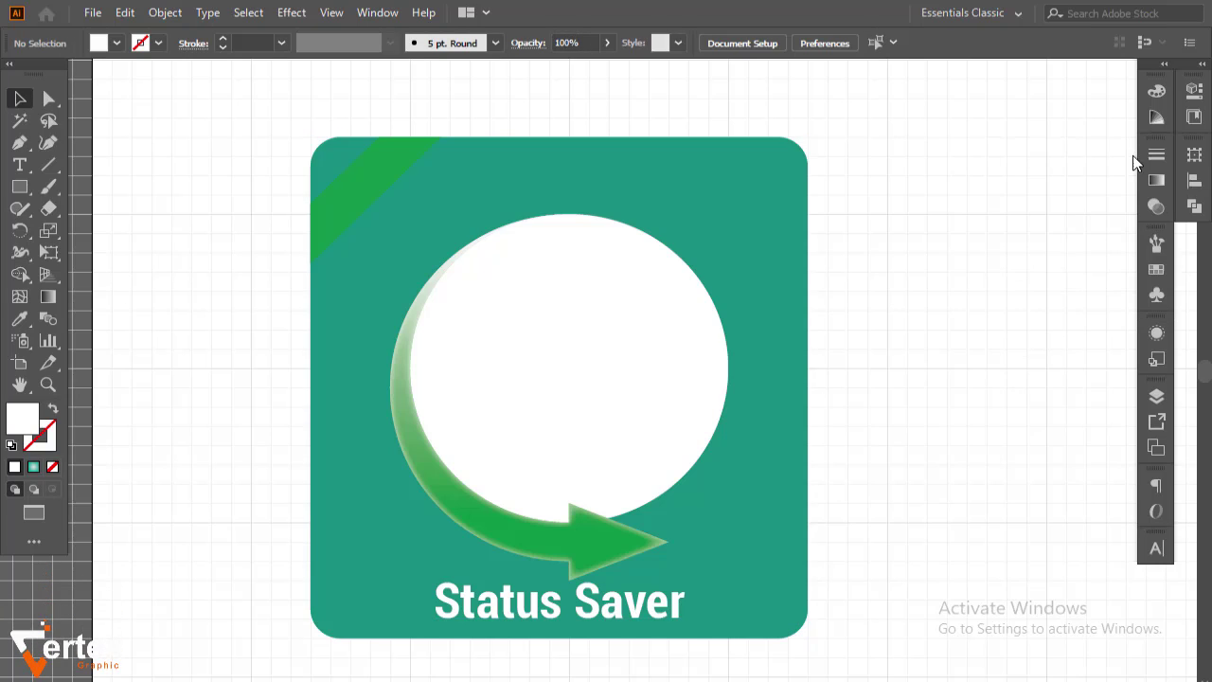
click(368, 187)
click(365, 186)
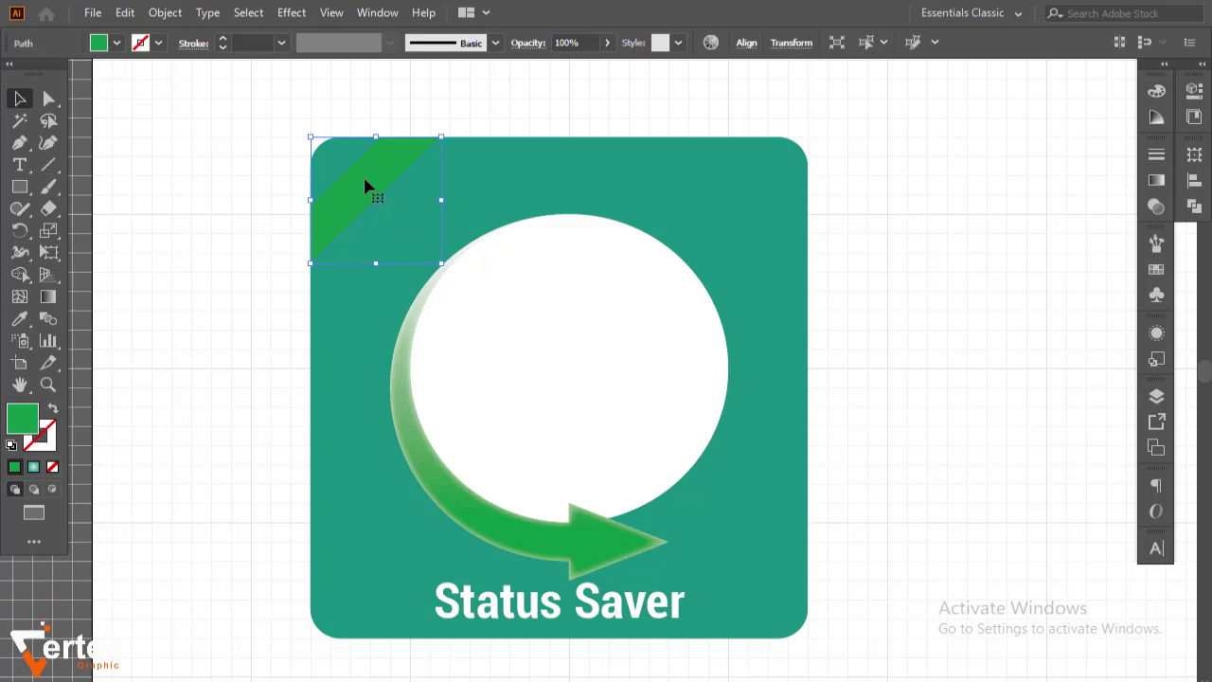
click(152, 157)
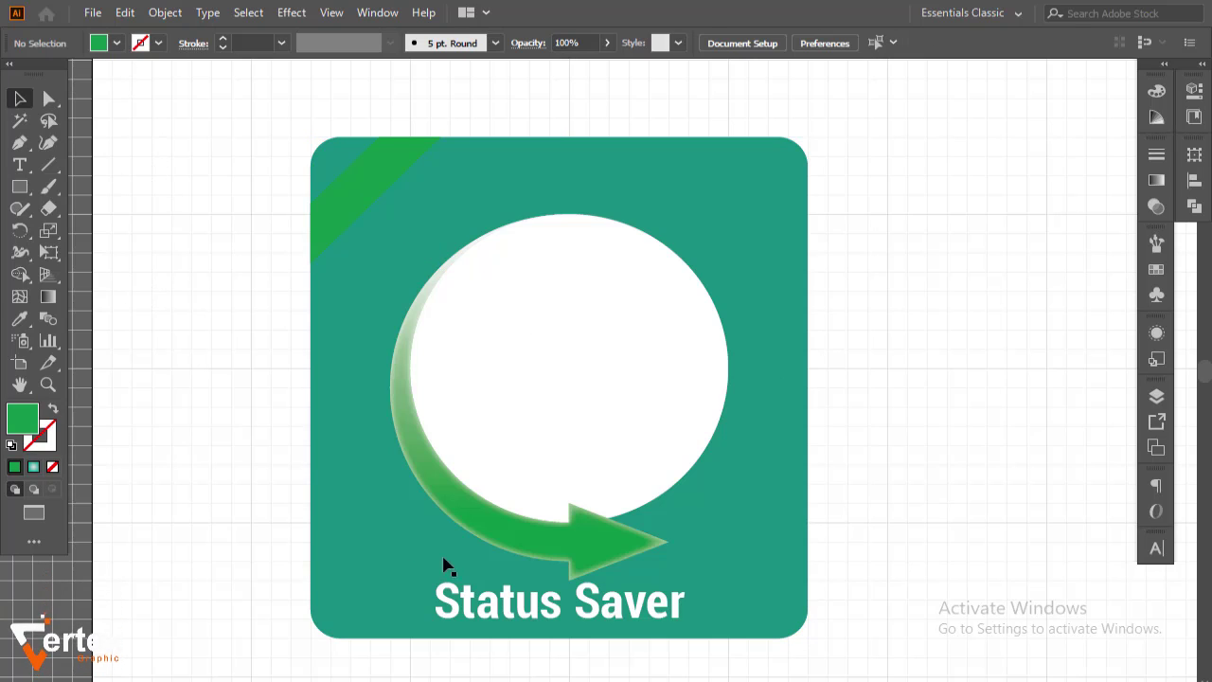
Duplicate the "Status Saver" text above the circle and change the copy's wording to "2021"
click(497, 609)
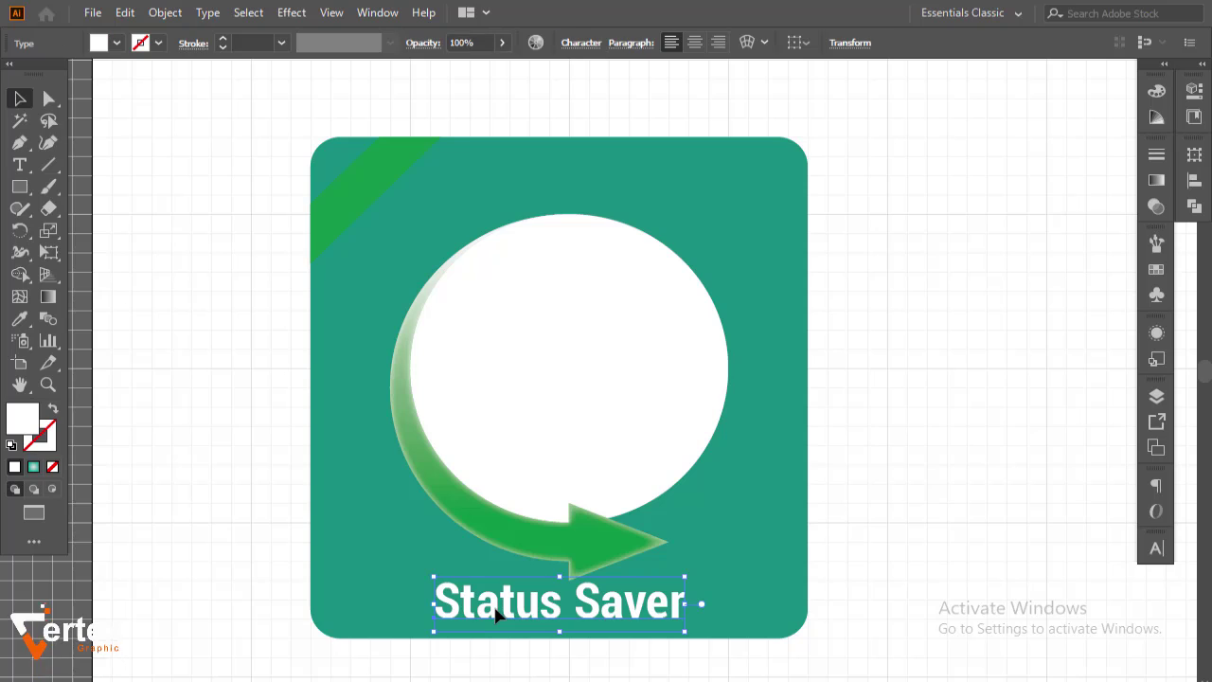
drag(497, 613, 483, 184)
key(t)
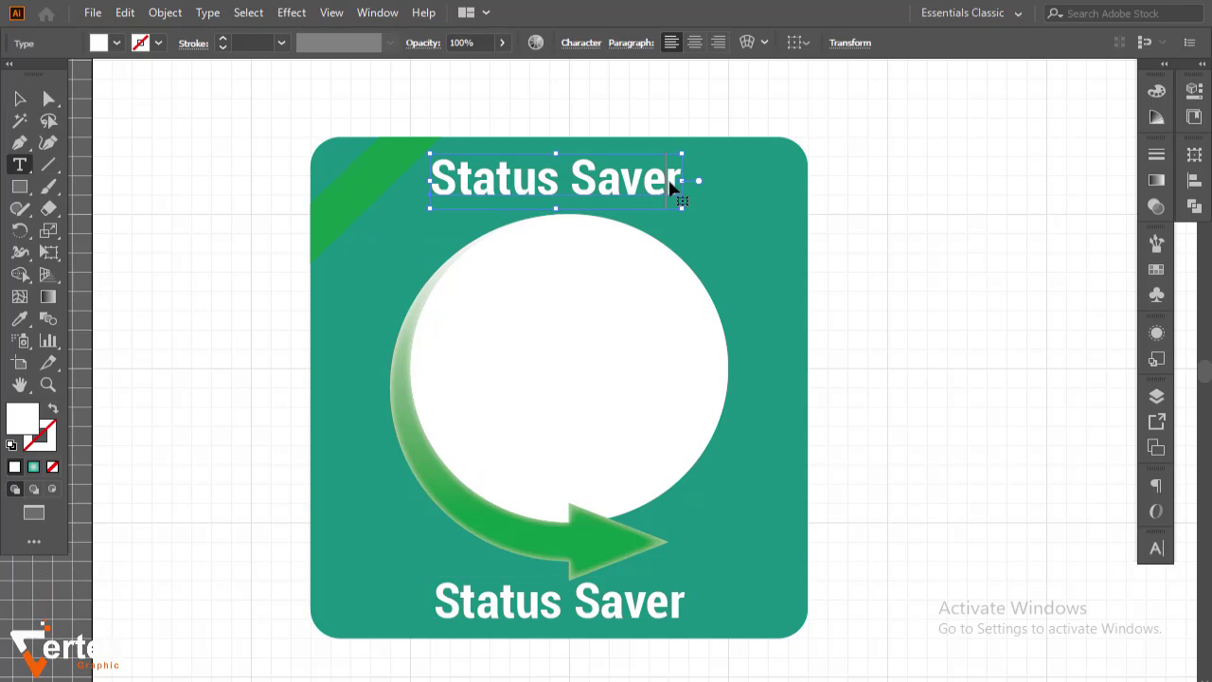
key(BackSpace)
key(BackSpace)
key(BackSpace)
key(BackSpace)
key(BackSpace)
key(BackSpace)
key(BackSpace)
key(BackSpace)
key(BackSpace)
key(BackSpace)
key(BackSpace)
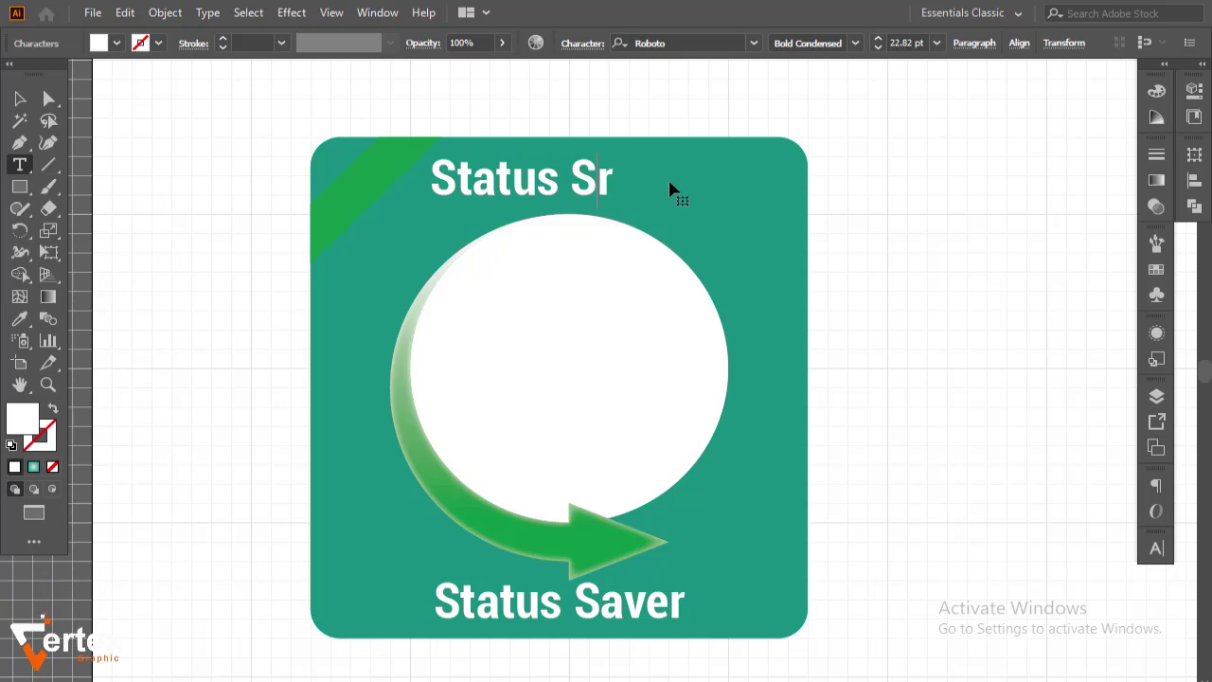
key(BackSpace)
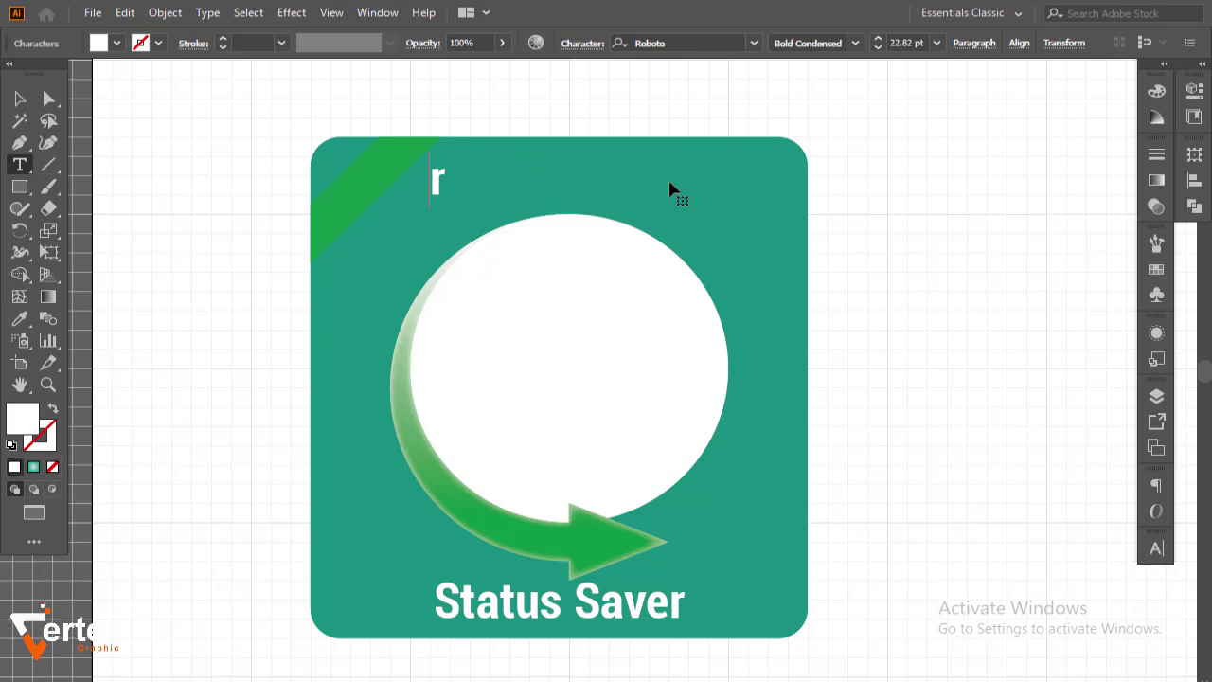
key(Delete)
text(2021)
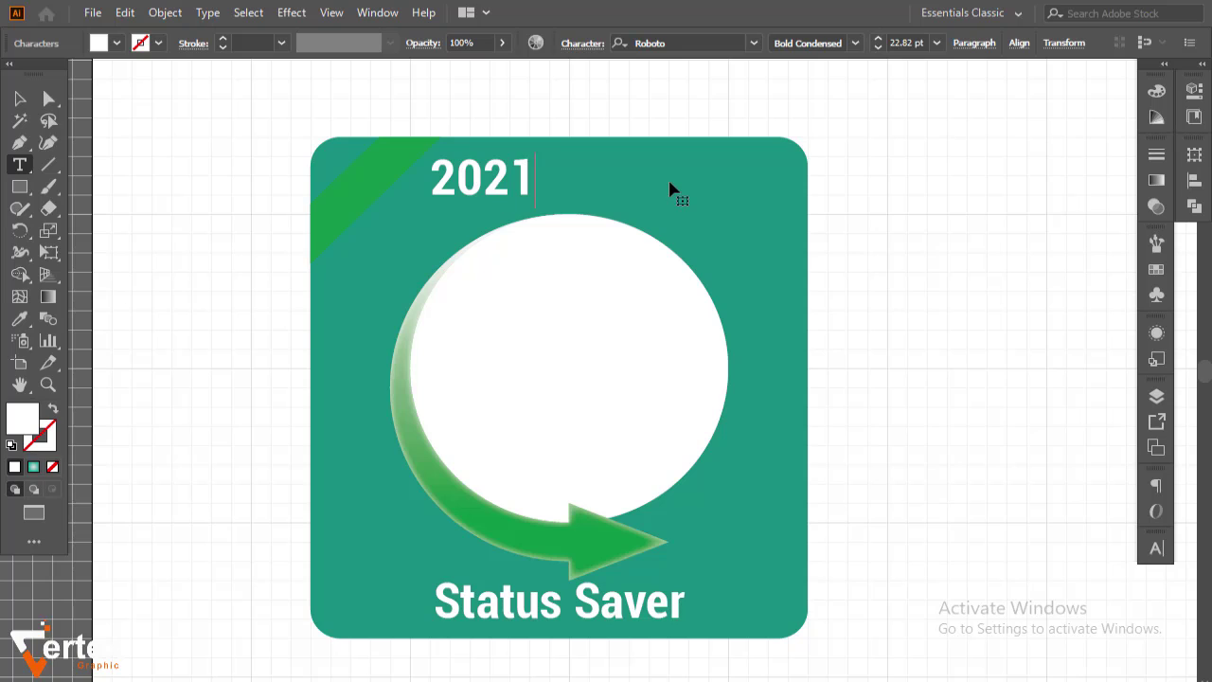
click(19, 98)
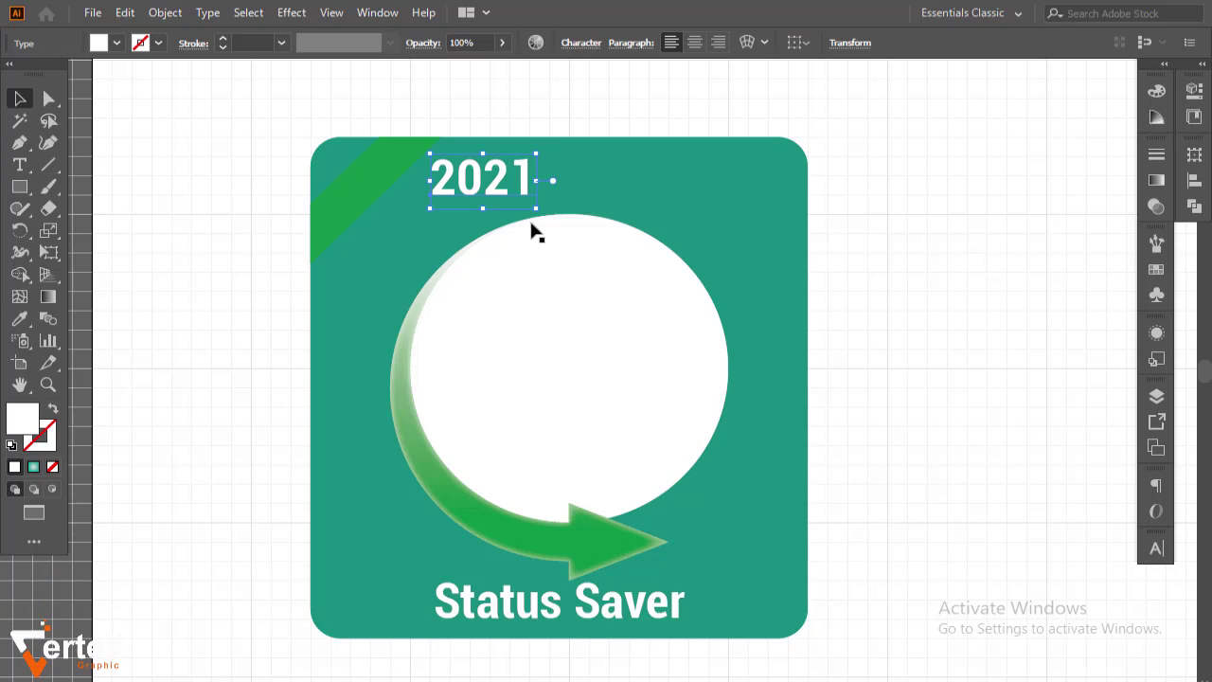
Rotate the "2021" text to match the slant of the green corner stripe and move it onto the stripe
drag(546, 213, 555, 186)
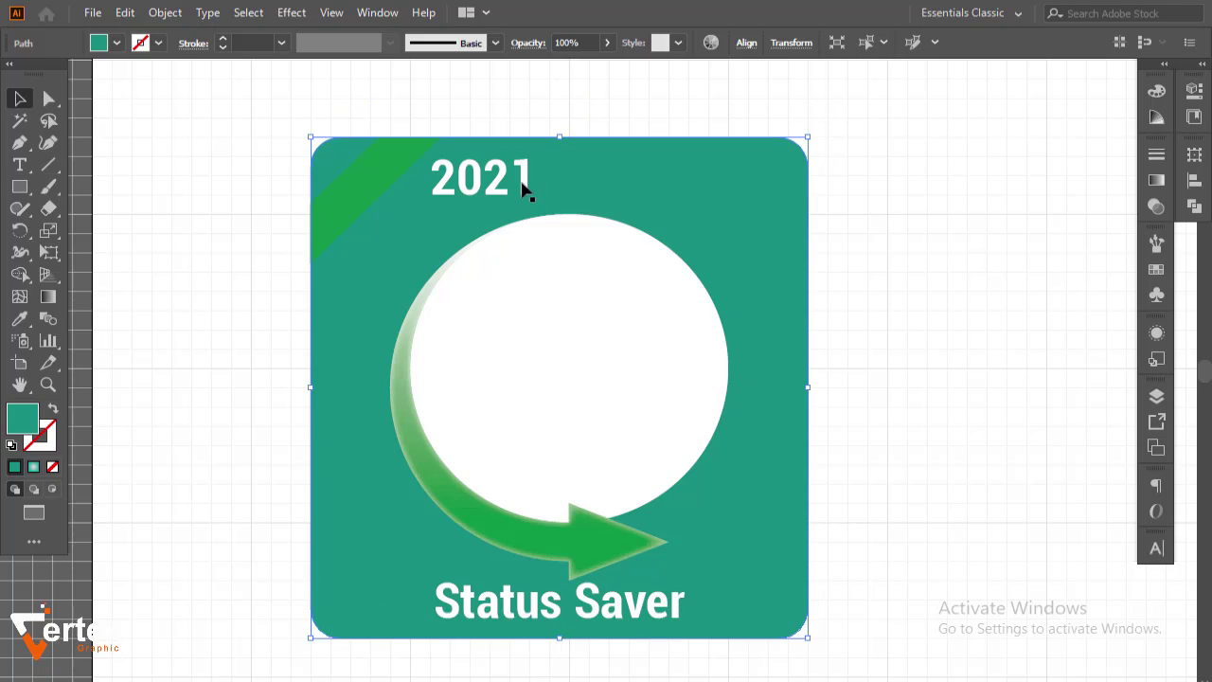
click(536, 202)
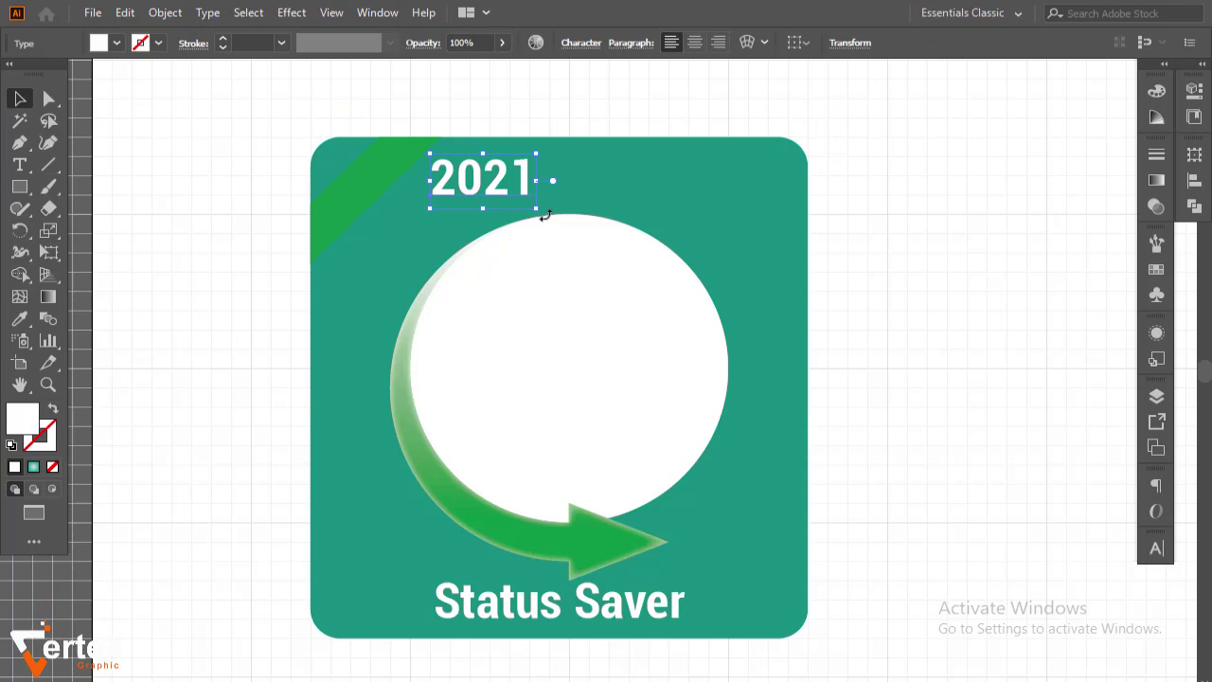
drag(545, 216, 563, 165)
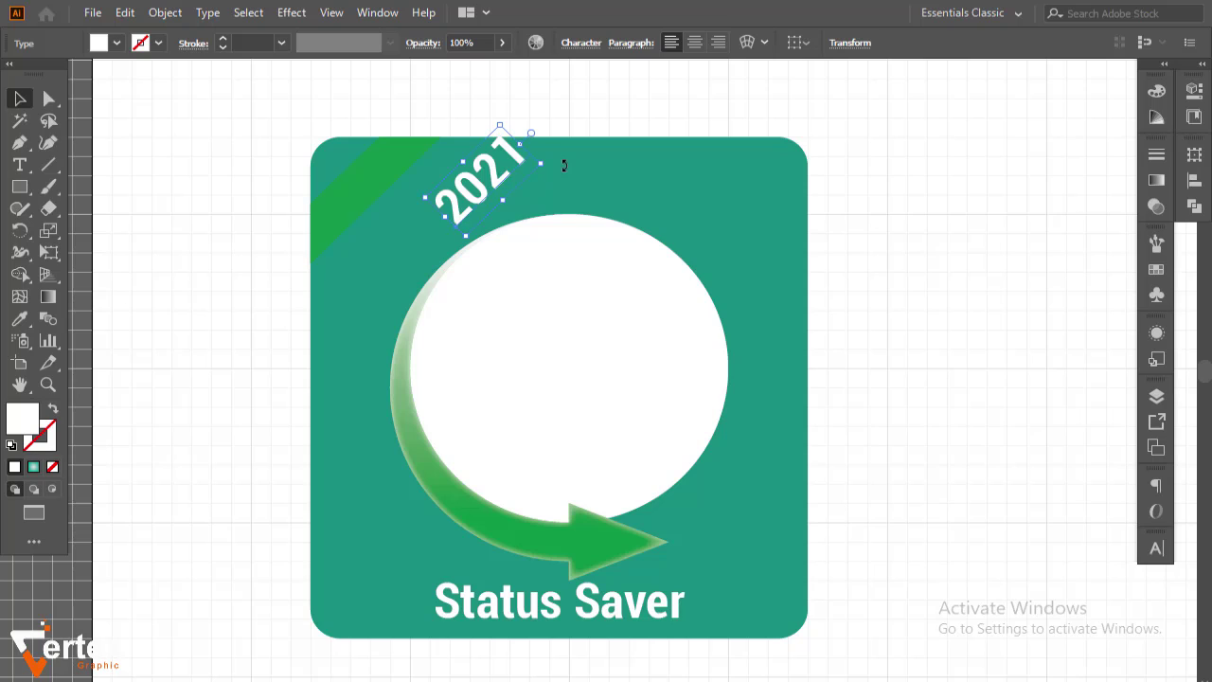
drag(494, 187, 531, 274)
Scale the "2021" text down to fit within the corner stripe's width and reposition it near the stripe's middle
key(ctrl+space)
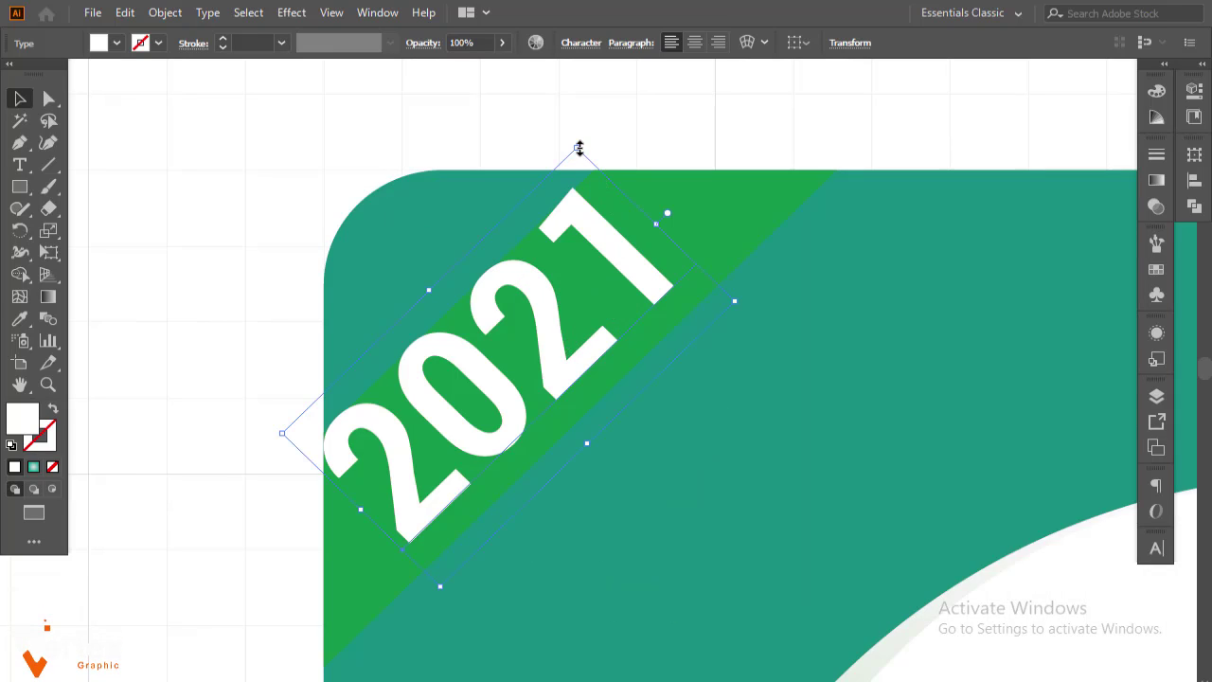
drag(579, 151, 577, 192)
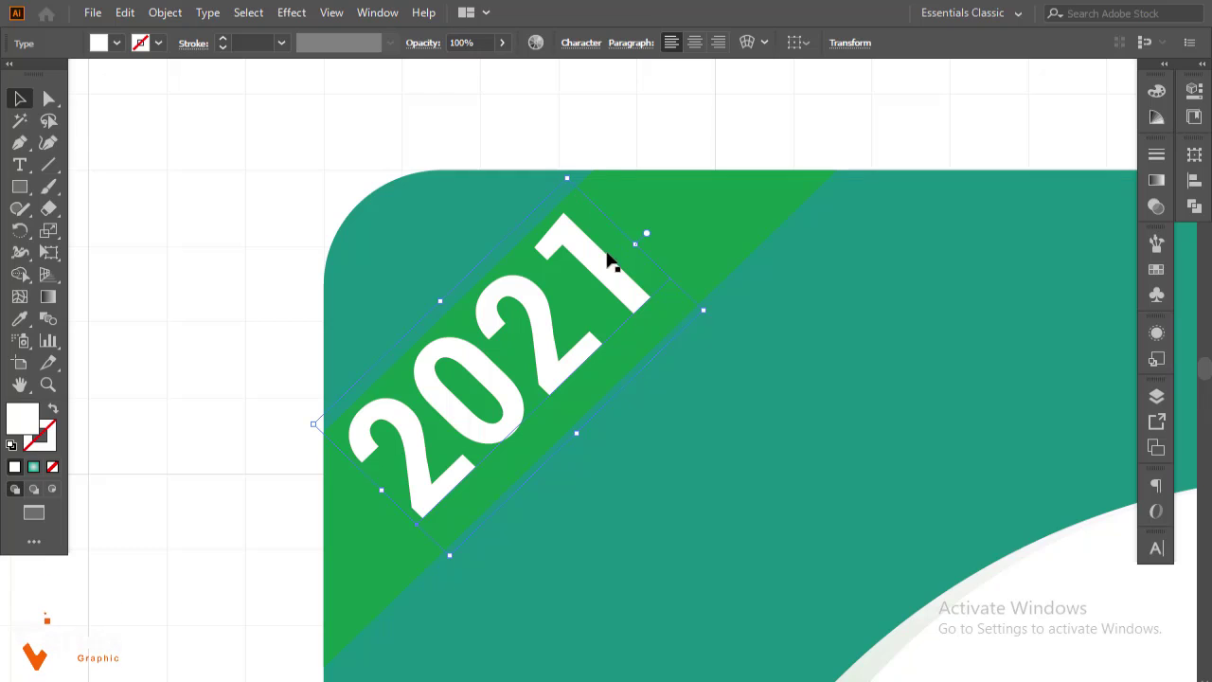
mouse_move(576, 351)
mouse_down()
mouse_move(584, 360)
mouse_move(573, 349)
mouse_up()
drag(554, 202, 562, 244)
drag(539, 384, 602, 385)
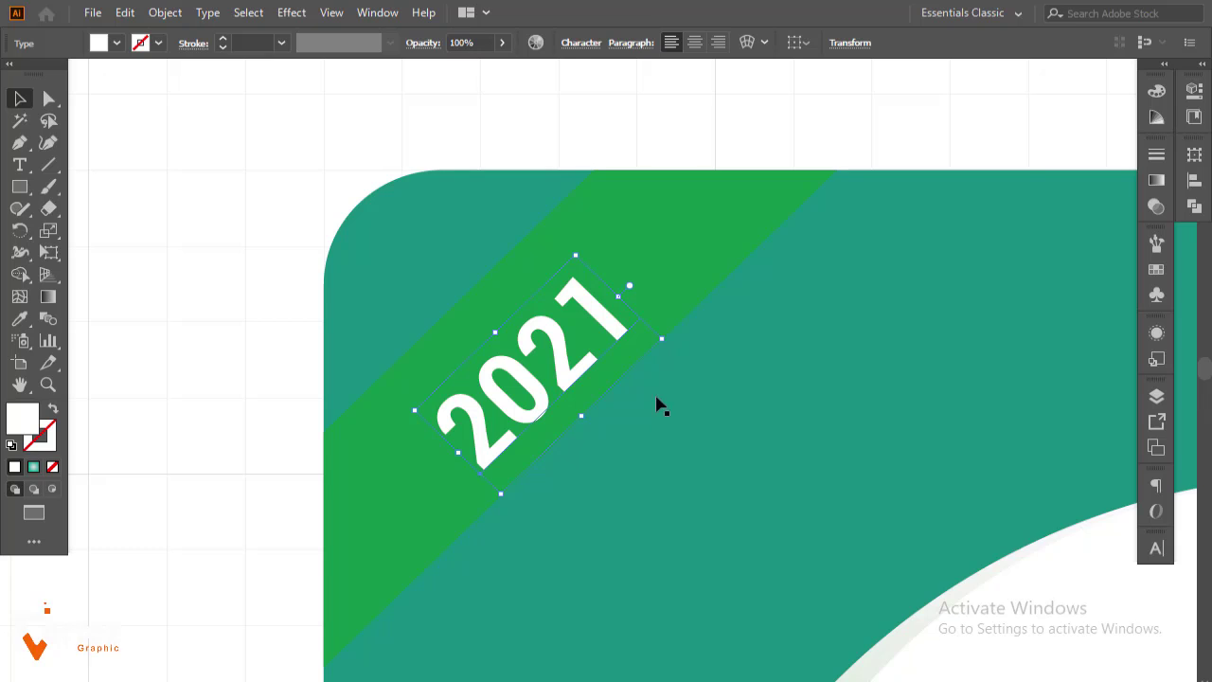
Turn off Snap to Grid so objects can be positioned freely
ctrl+alt+click(735, 362)
ctrl+alt+click(734, 362)
ctrl+alt+click(735, 362)
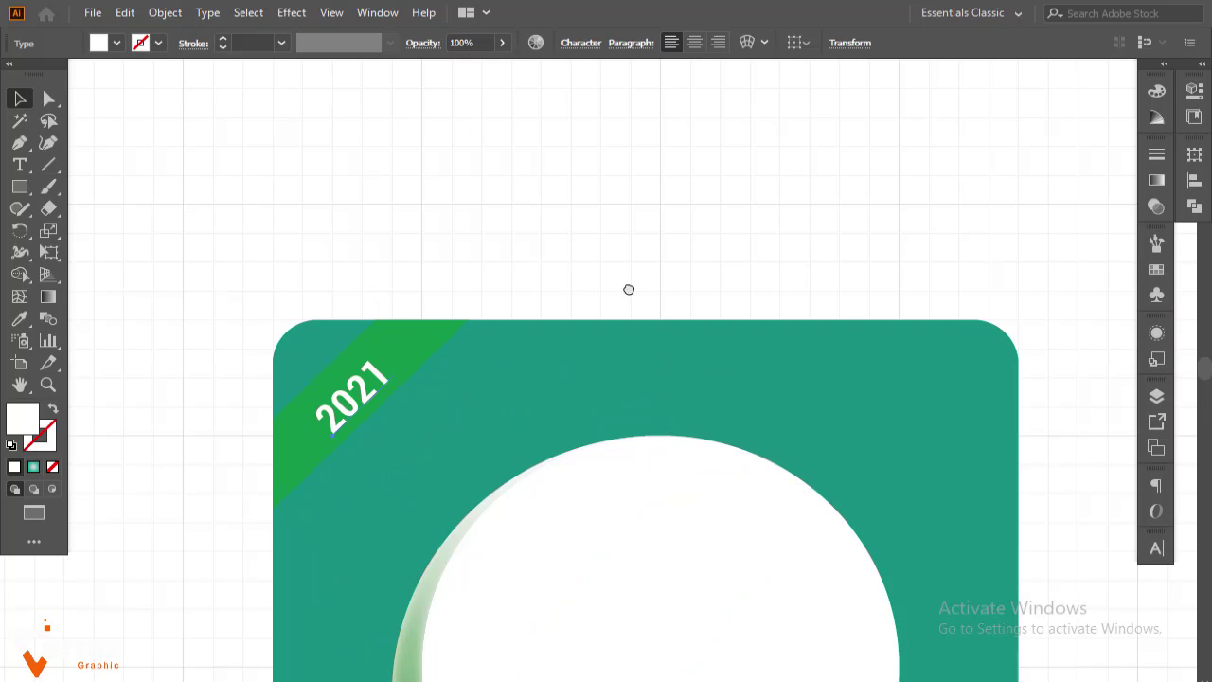
drag(651, 417, 585, 143)
click(1041, 422)
drag(779, 363, 798, 420)
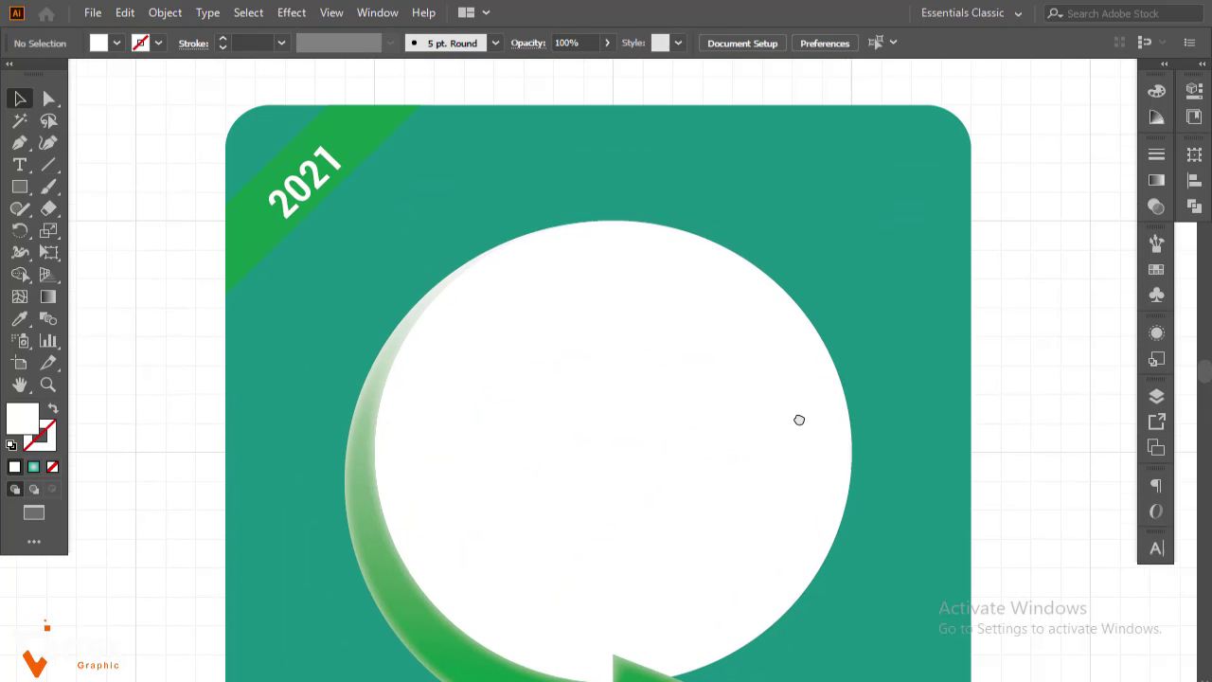
ctrl+click(399, 256)
drag(480, 333, 411, 300)
click(330, 11)
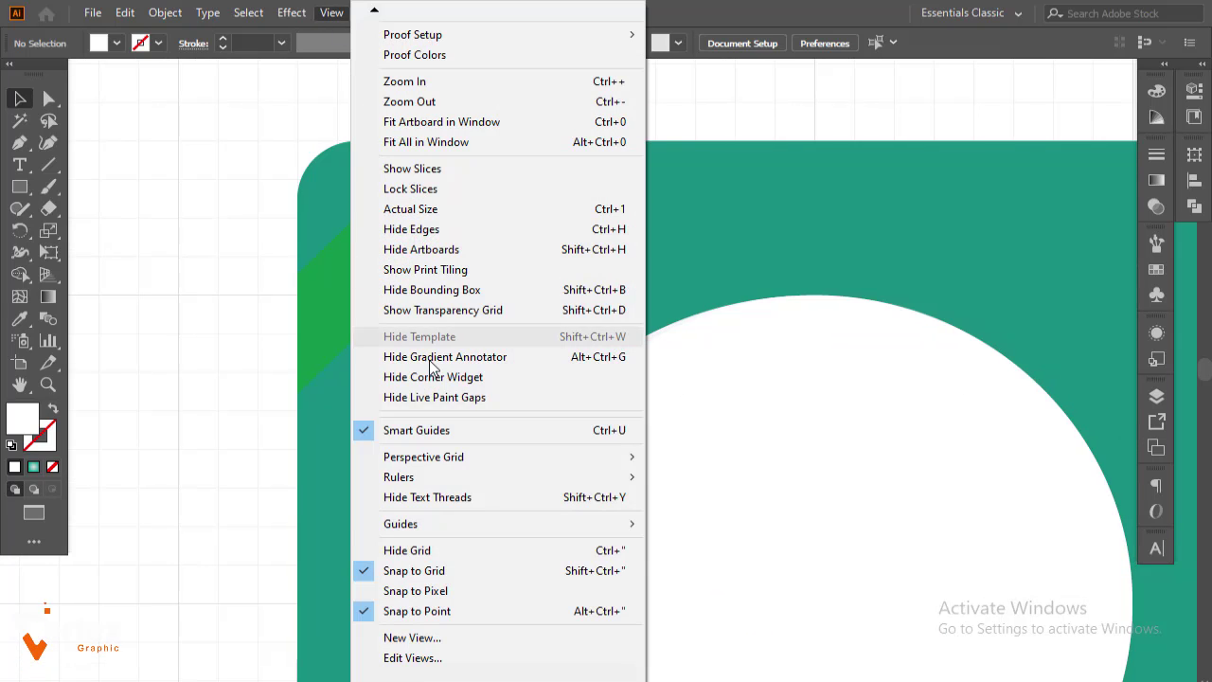
click(422, 571)
Nudge the "2021" text slightly toward the background's corner to center it across the green stripe
click(395, 286)
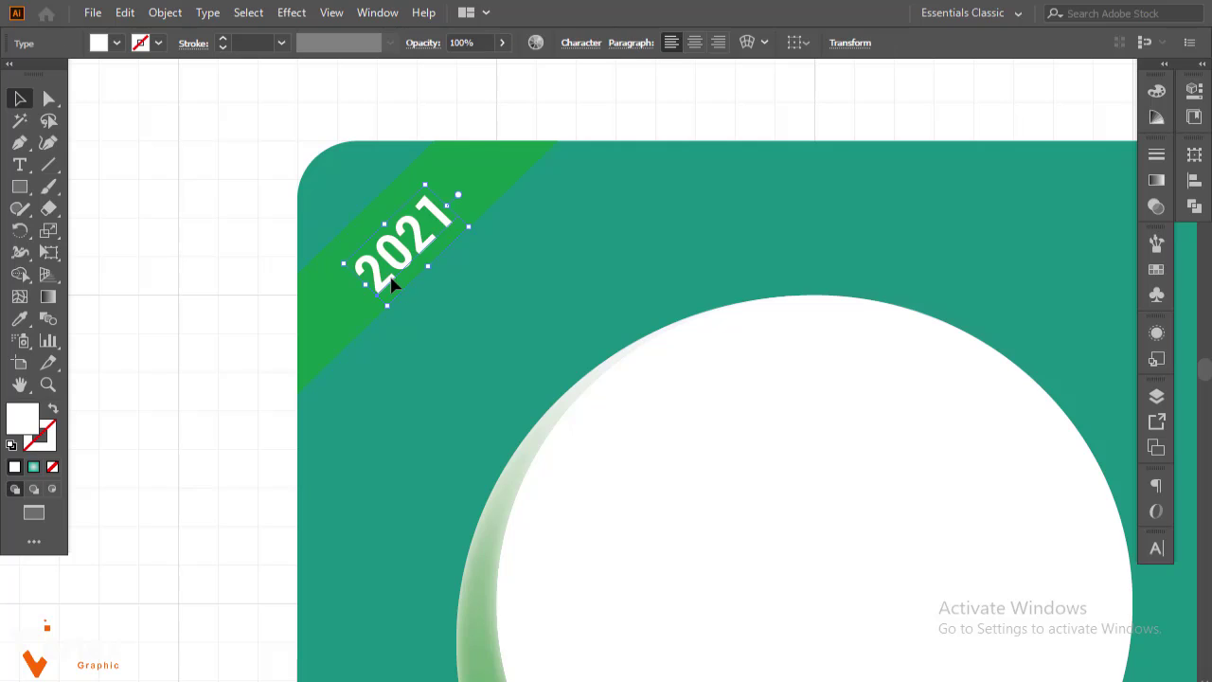
drag(379, 280, 374, 277)
click(192, 316)
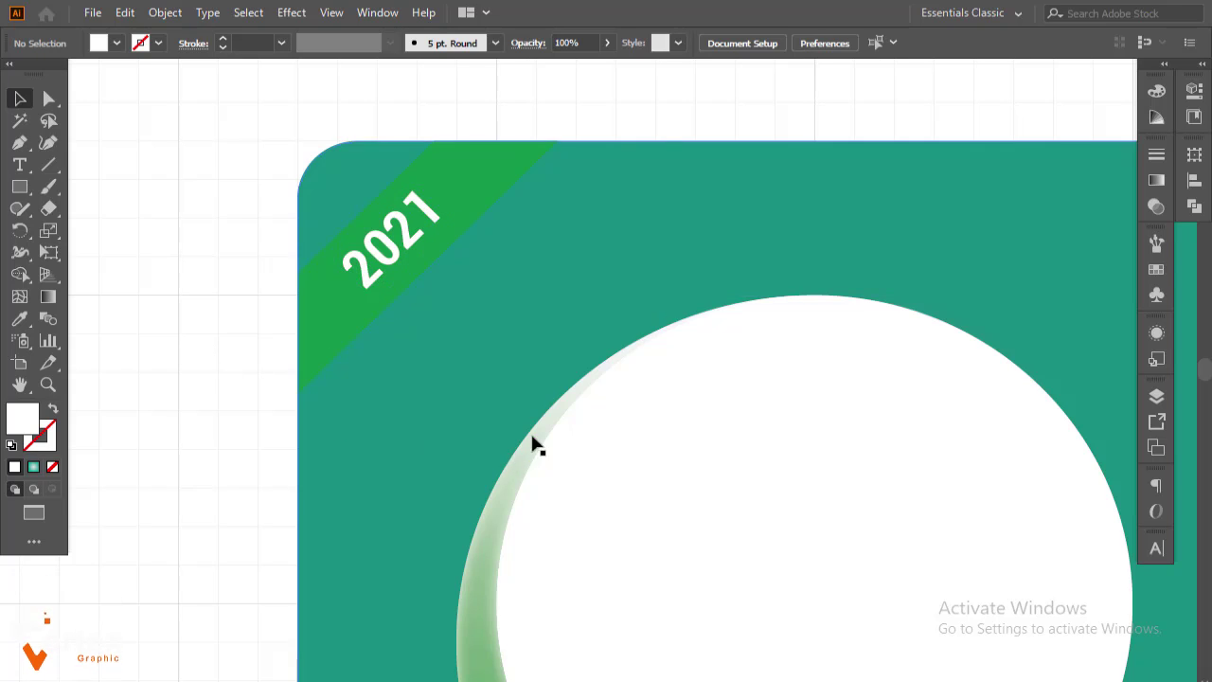
Hide the grid to show the logo on a plain artboard
ctrl+alt+click(615, 380)
ctrl+alt+click(615, 380)
drag(654, 432, 473, 242)
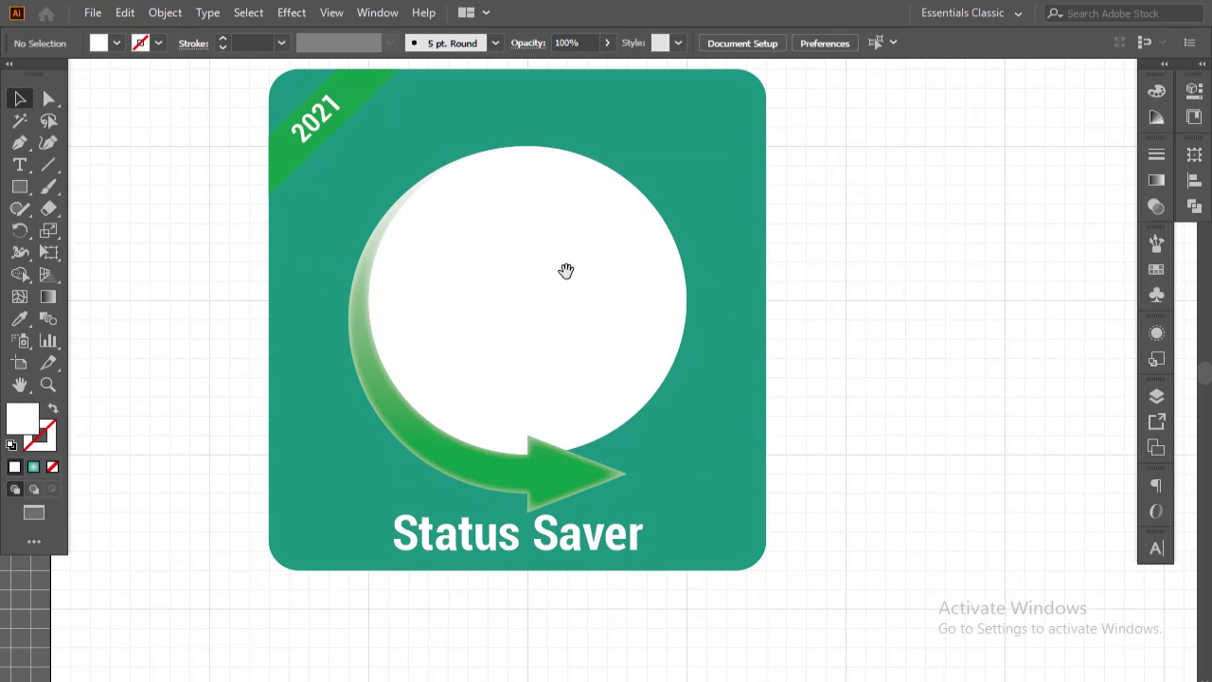
drag(566, 272, 560, 305)
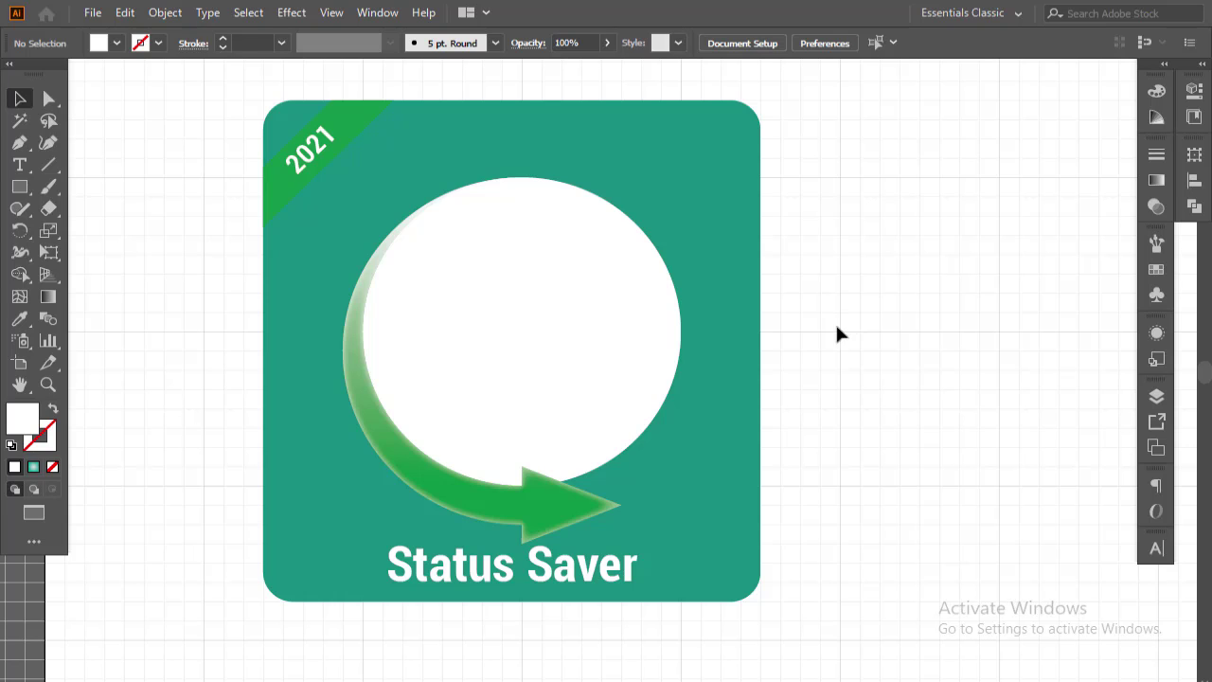
click(331, 13)
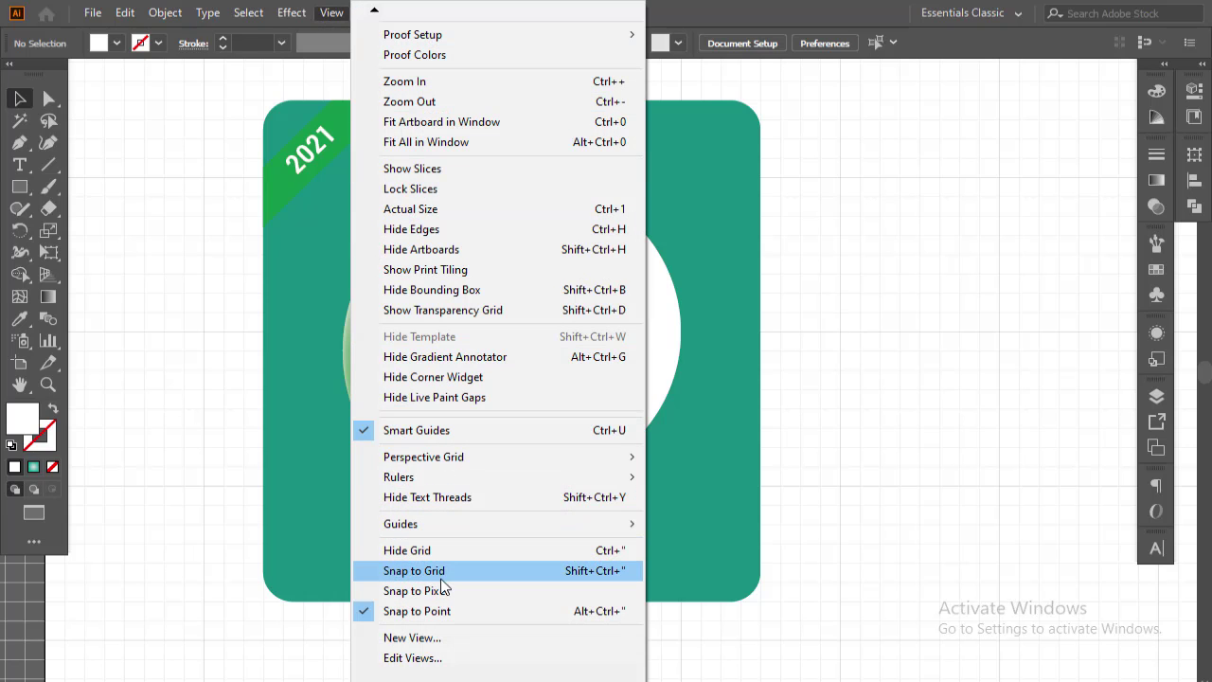
click(433, 551)
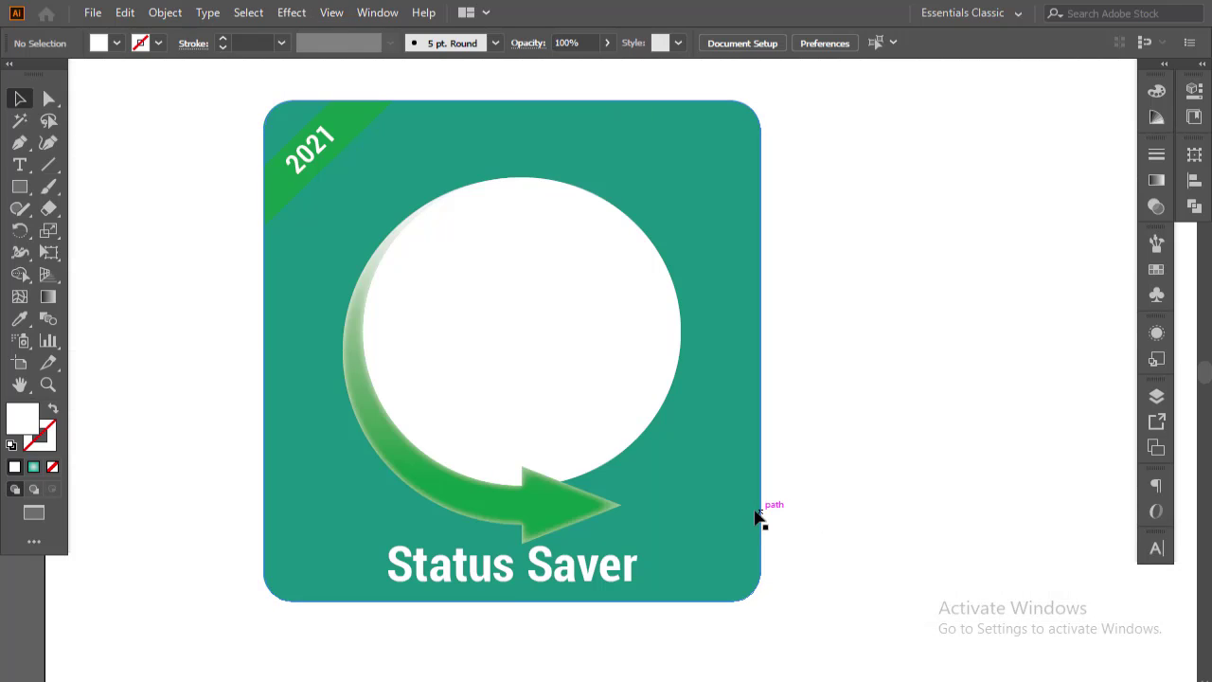
Apply a black Multiply drop shadow to the rounded teal-green background square with 75% opacity, 0 px X and Y offsets and 2 px blur
click(757, 516)
click(292, 14)
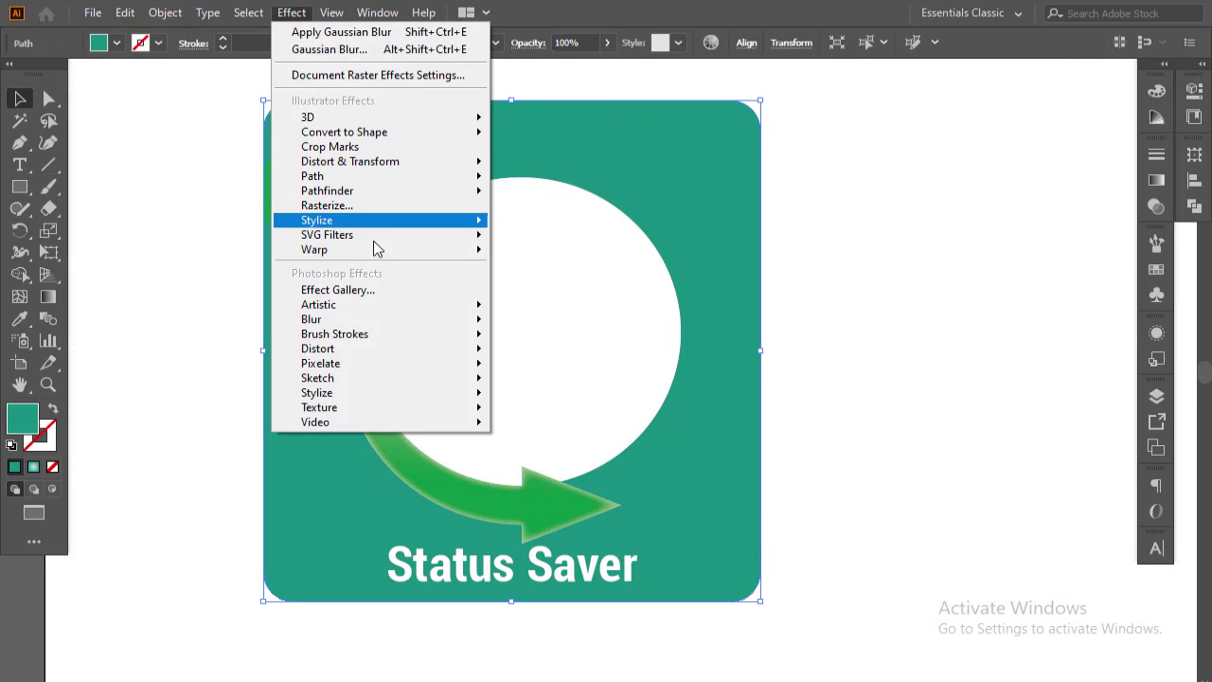
mouse_move(379, 322)
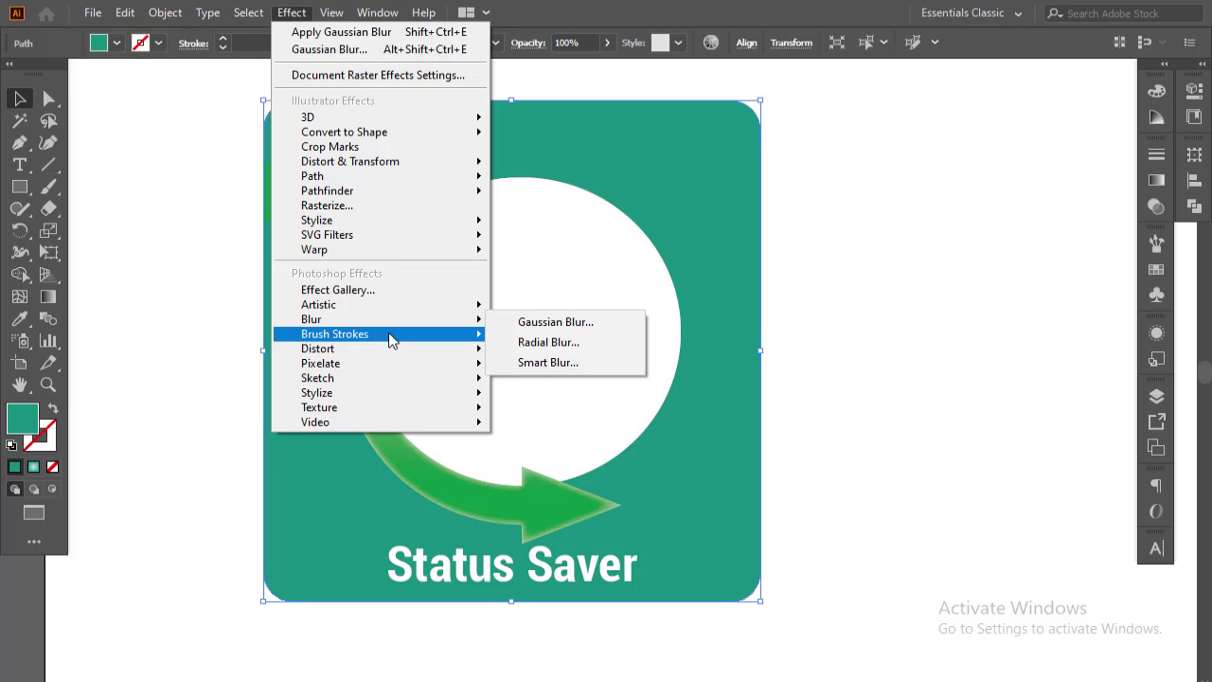
mouse_move(442, 227)
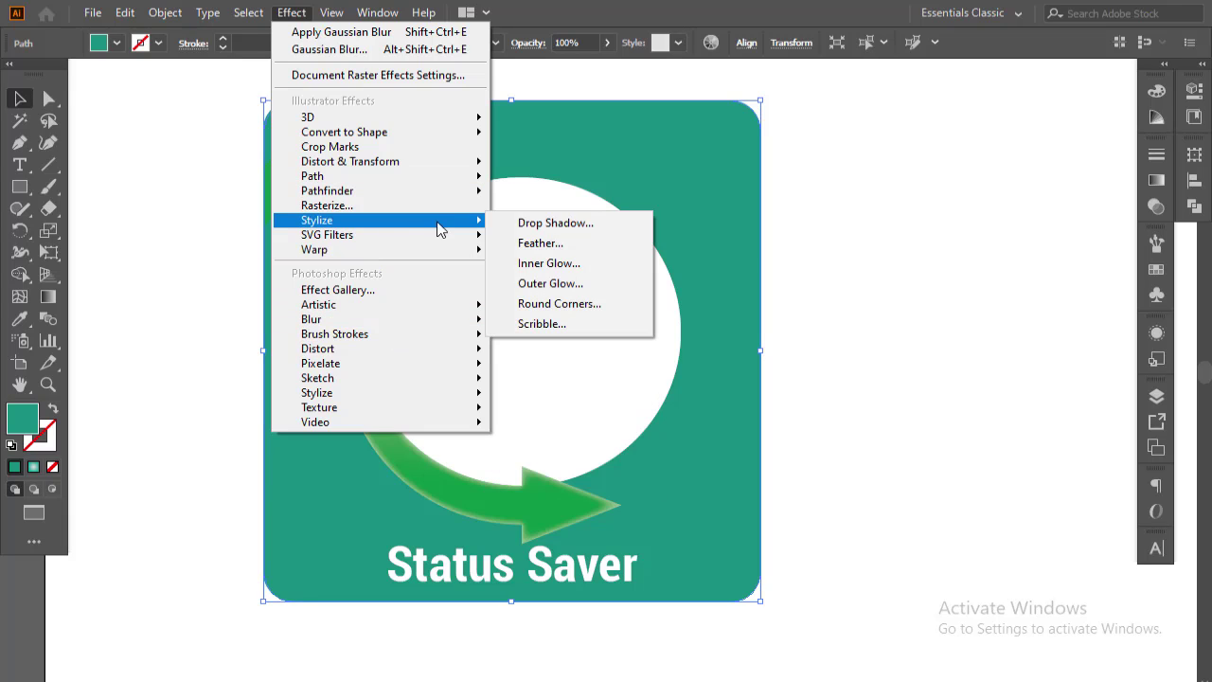
click(530, 223)
click(857, 347)
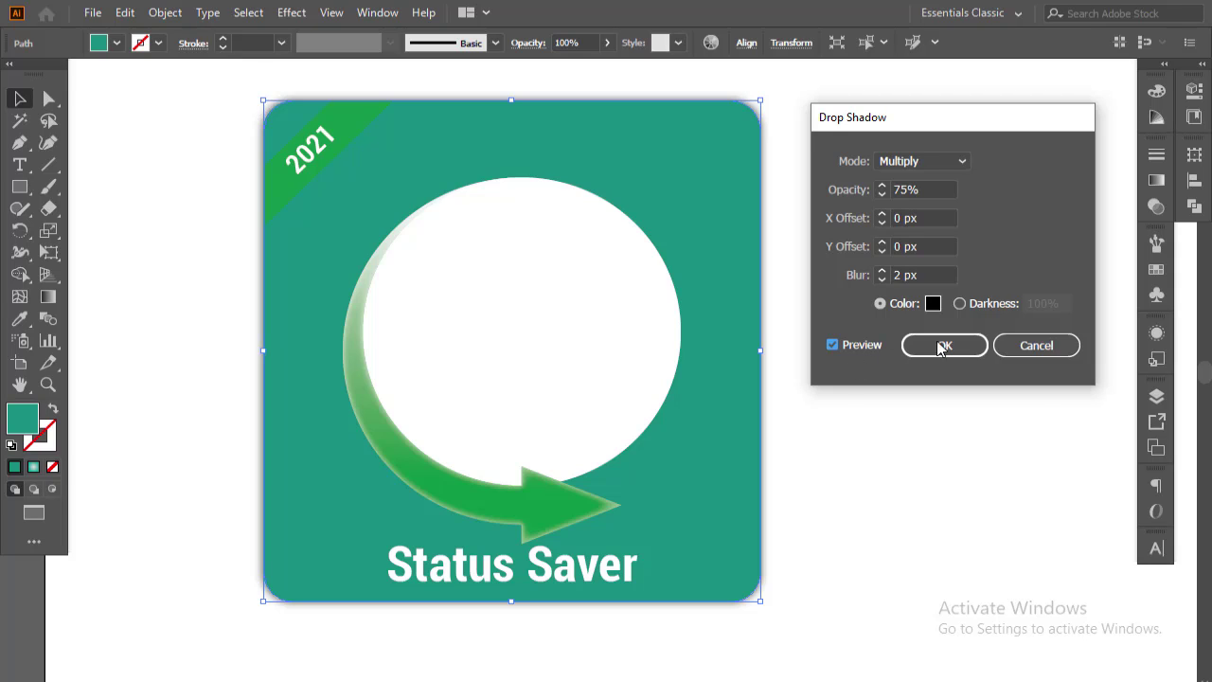
click(883, 271)
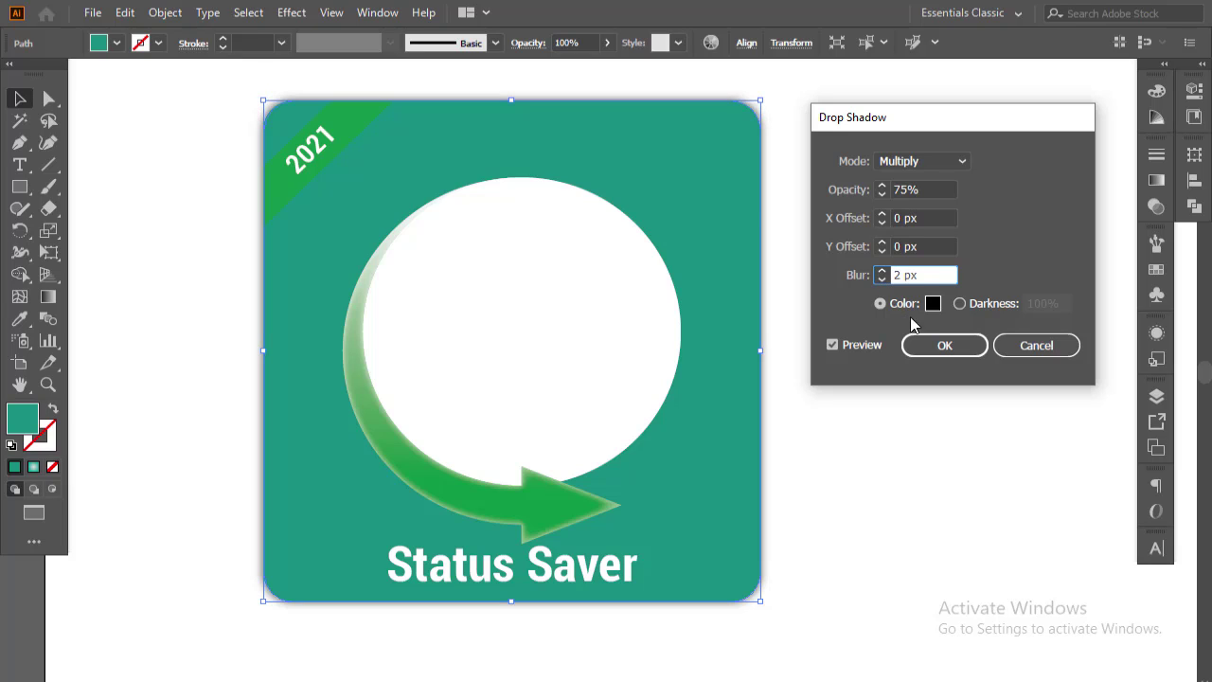
click(944, 345)
click(895, 403)
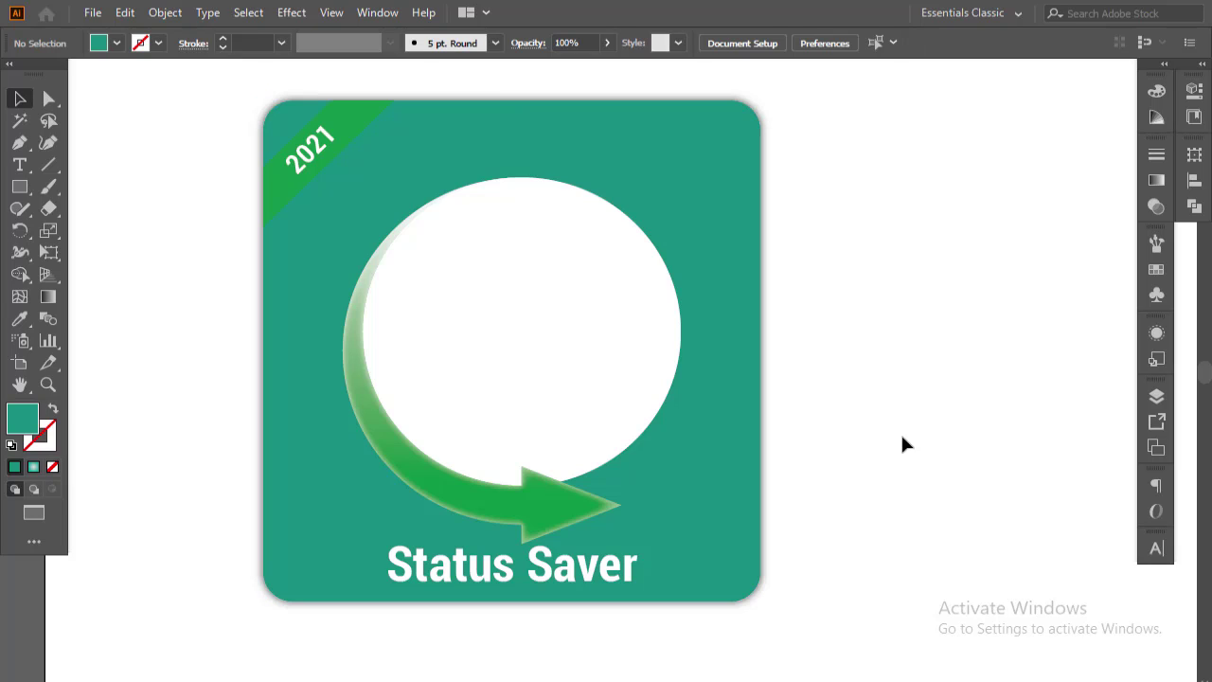
drag(774, 406, 758, 393)
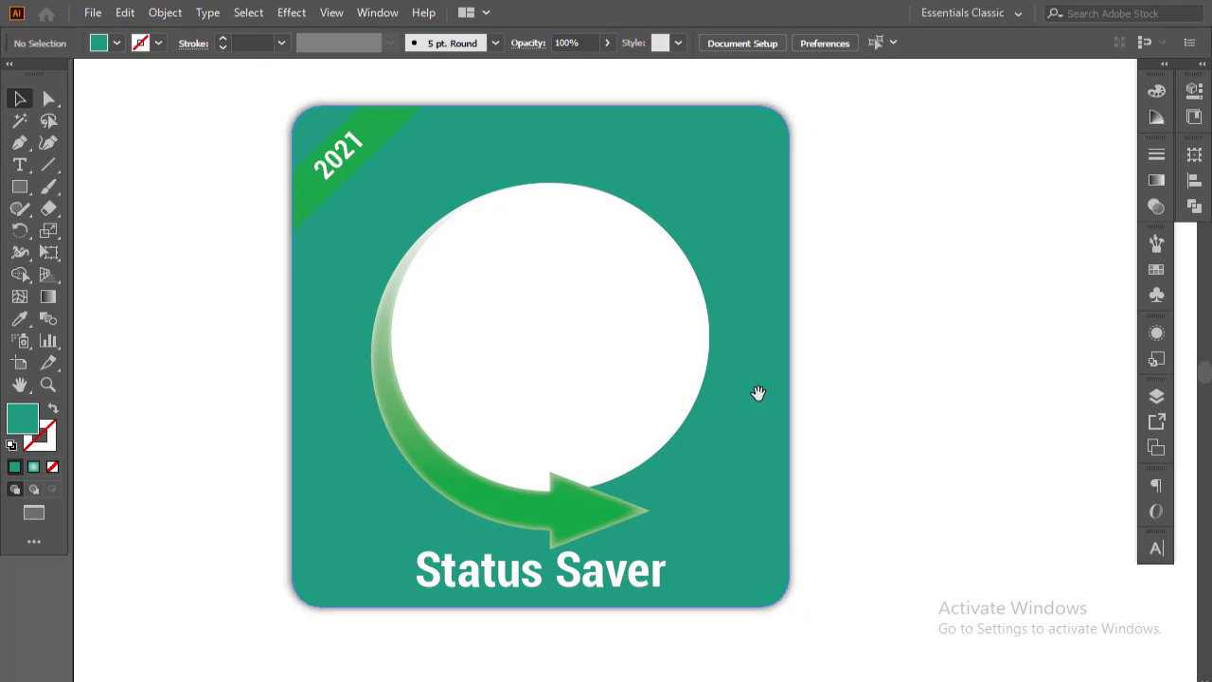